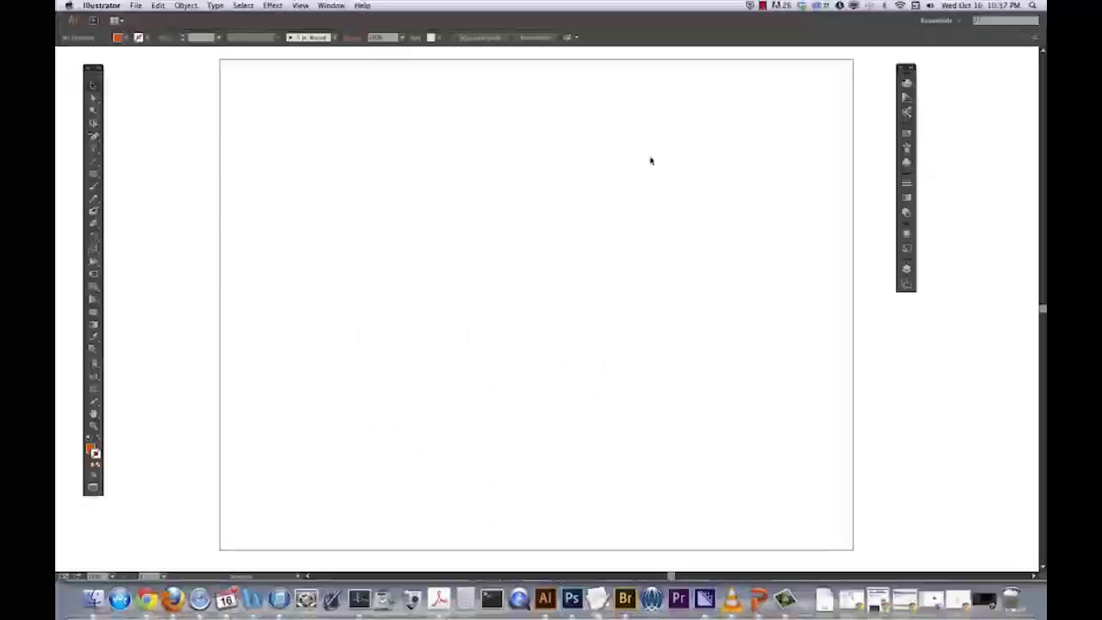
- Open the online Illustrator support center from the application's help resources and switch to the neighbouring Adobe Illustrator page
{"action": "left_click", "coordinate": [363, 6]}
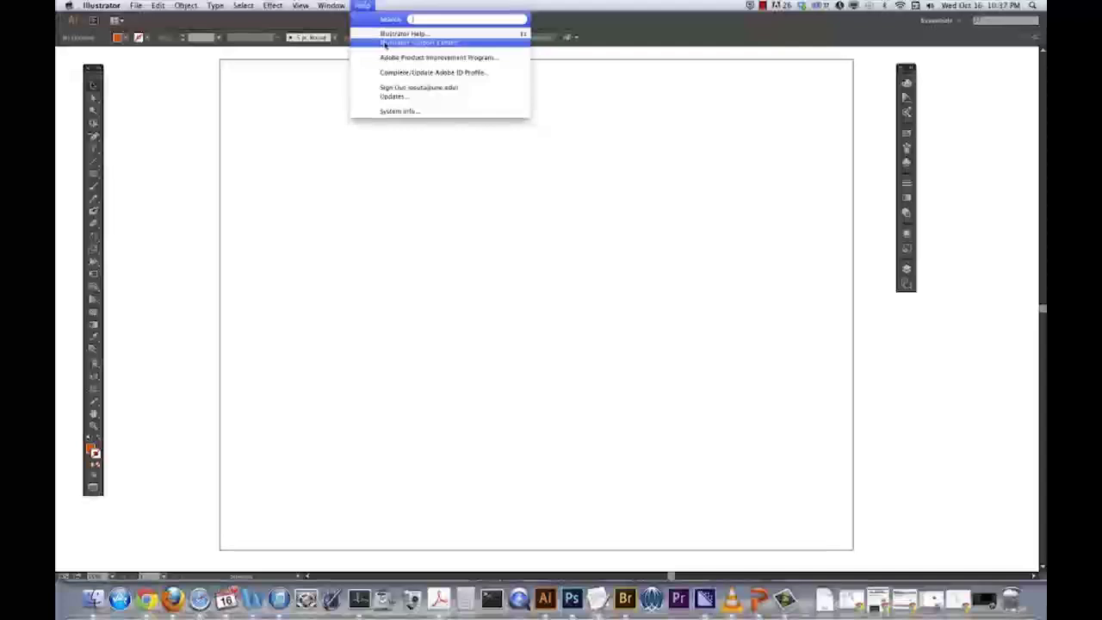
{"action": "left_click", "coordinate": [385, 43]}
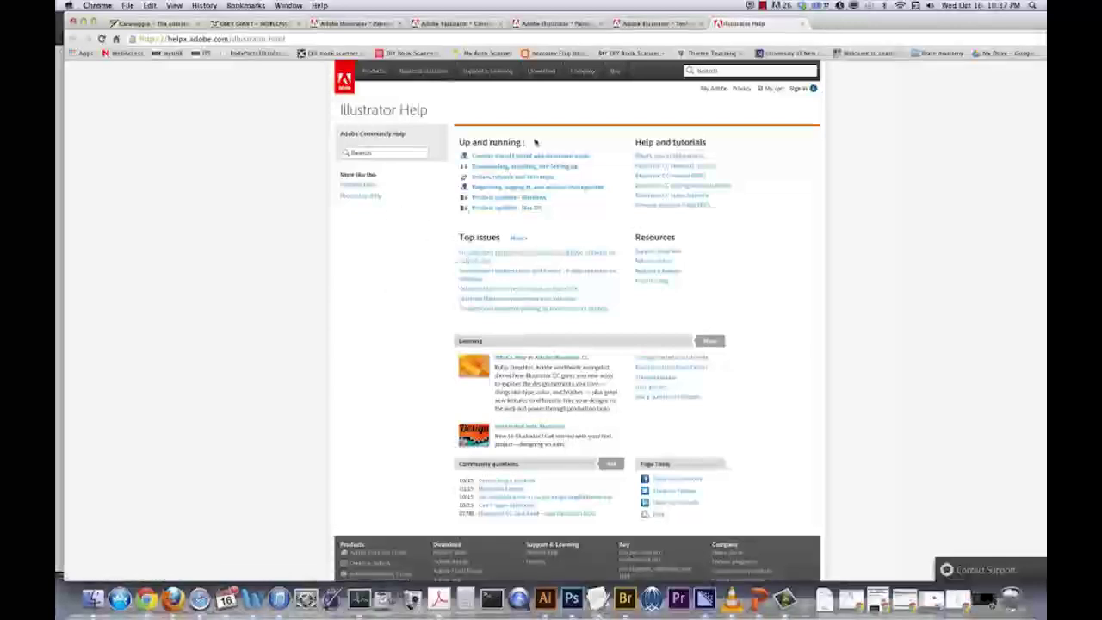
{"action": "left_click", "coordinate": [658, 26]}
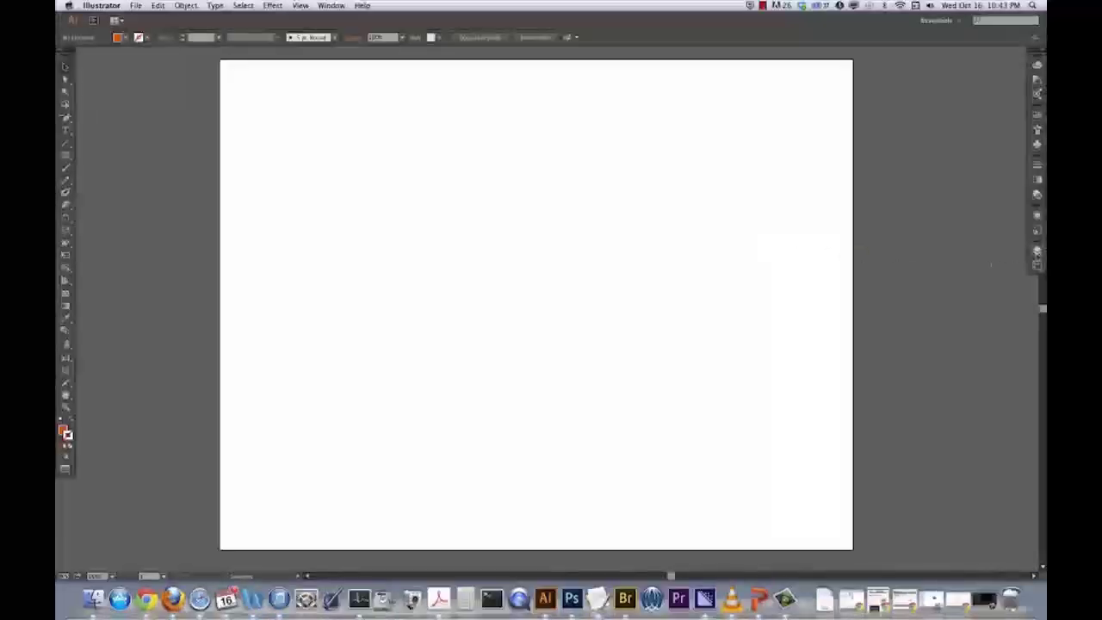
- Float the Appearance panel above the Layers panel beside the artboard, and place the floating Tools panel along its opposite edge
{"action": "left_click", "coordinate": [1036, 251]}
{"action": "left_click_drag", "start_coordinate": [917, 247], "coordinate": [877, 250]}
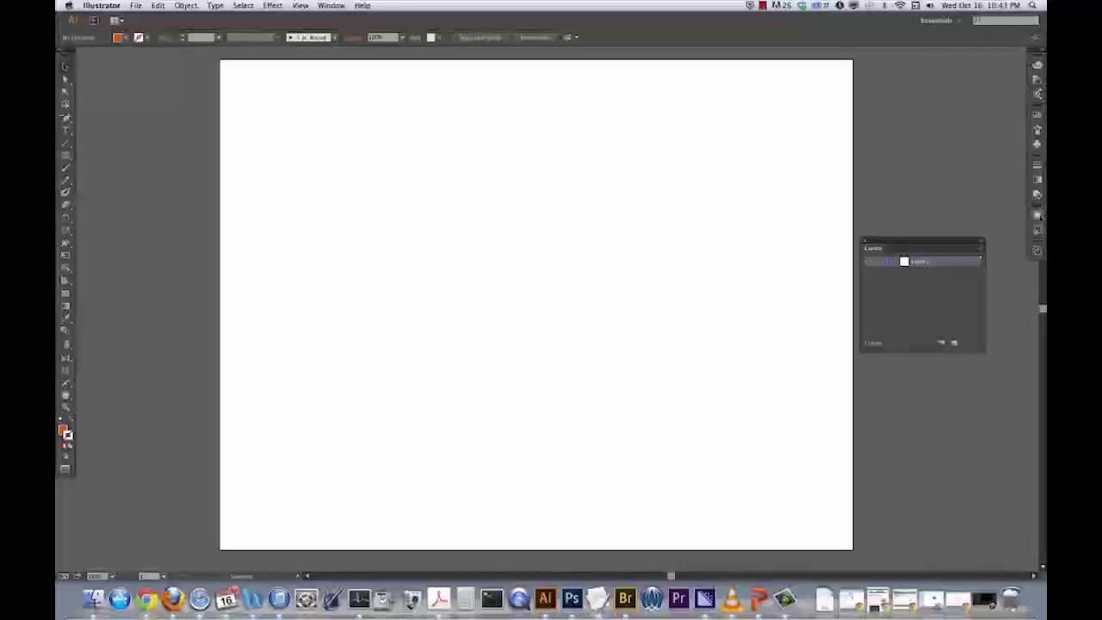
{"action": "left_click", "coordinate": [1035, 216]}
{"action": "left_click_drag", "start_coordinate": [924, 208], "coordinate": [900, 129]}
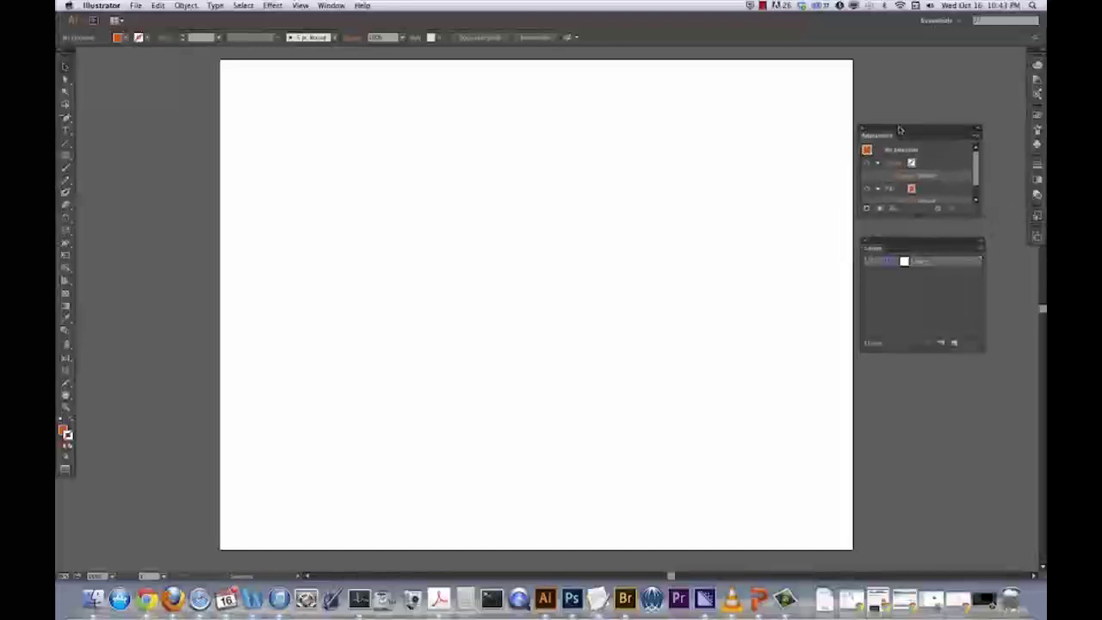
{"action": "left_click_drag", "start_coordinate": [909, 241], "coordinate": [906, 229]}
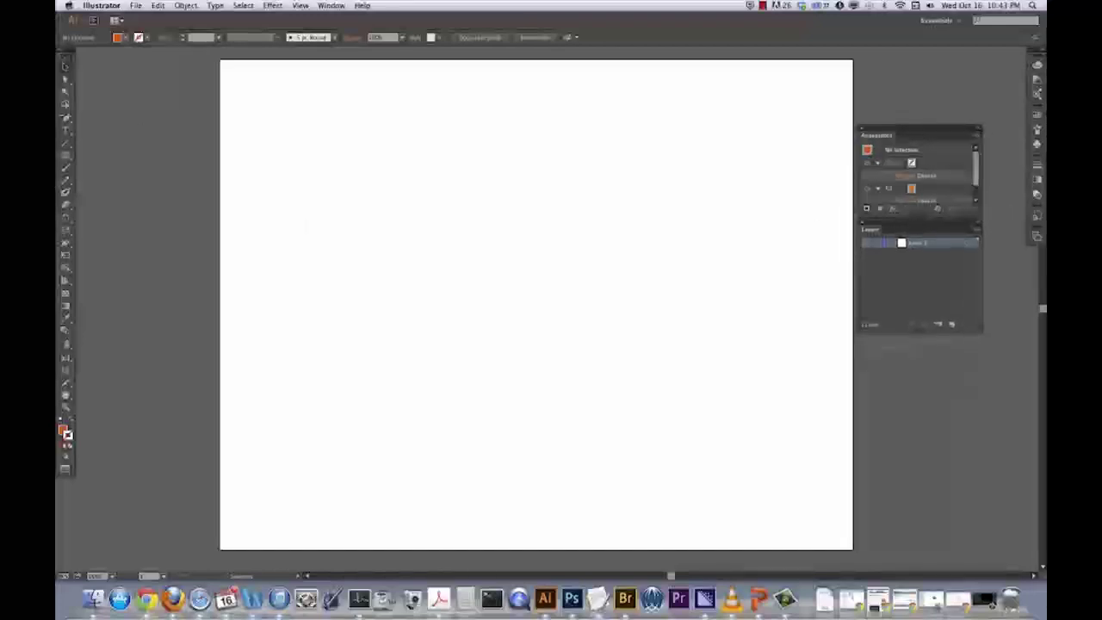
{"action": "left_click_drag", "start_coordinate": [69, 57], "coordinate": [199, 69]}
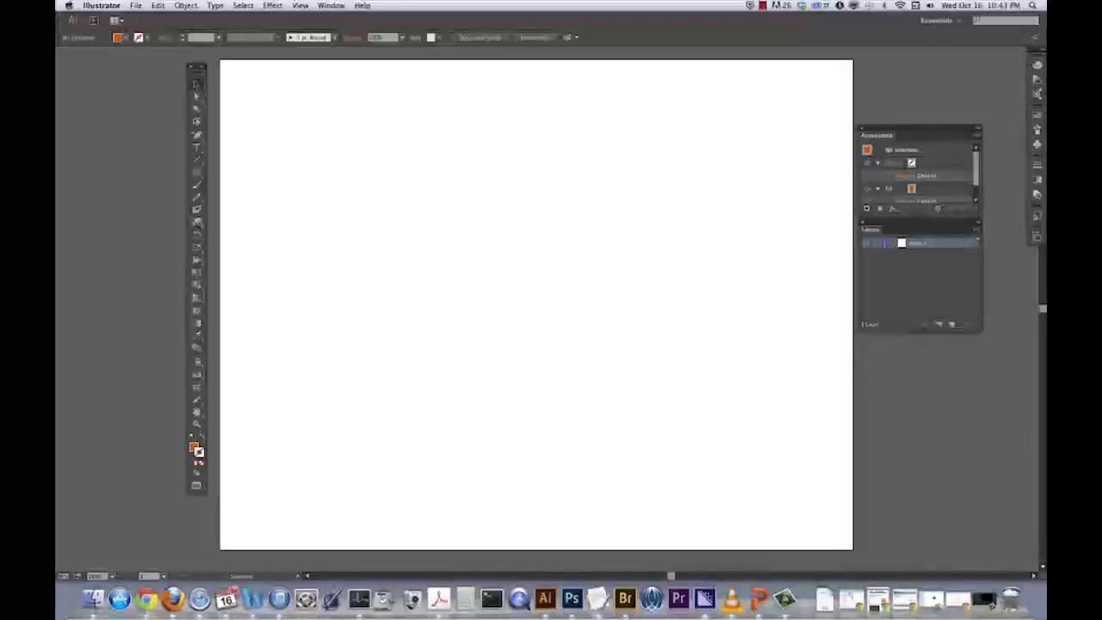
- Paint three separate wavy orange strokes on the artboard with the Blob Brush, and select the uppermost one
{"action": "left_click", "coordinate": [197, 210]}
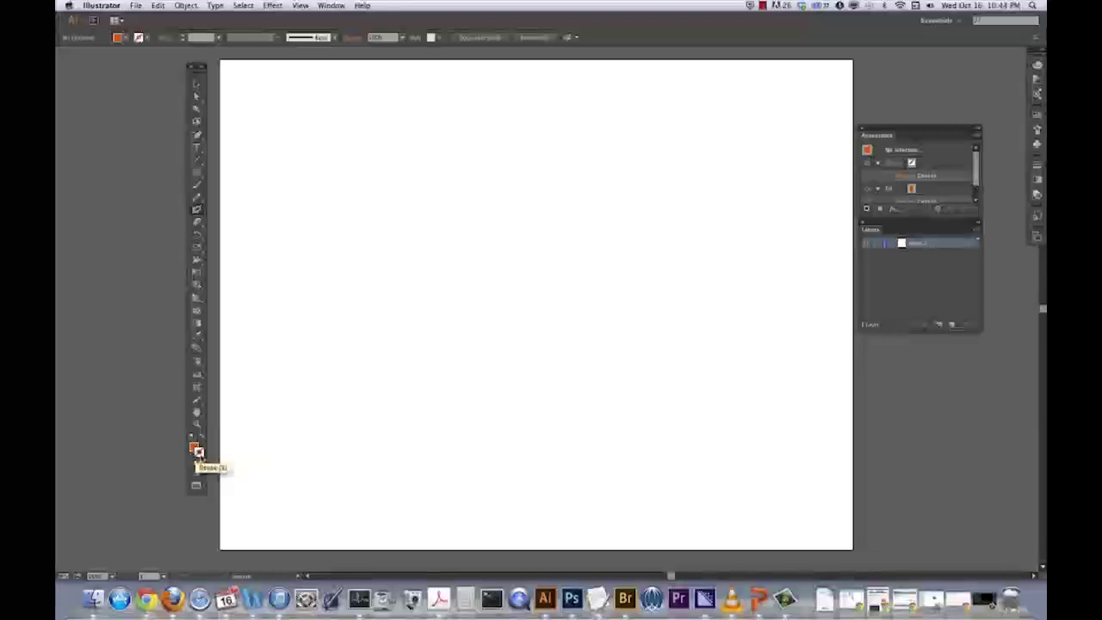
{"action": "mouse_move", "coordinate": [423, 155]}
{"action": "left_mouse_down"}
{"action": "mouse_move", "coordinate": [326, 190]}
{"action": "mouse_move", "coordinate": [455, 241]}
{"action": "mouse_move", "coordinate": [383, 365]}
{"action": "mouse_move", "coordinate": [491, 394]}
{"action": "left_mouse_up"}
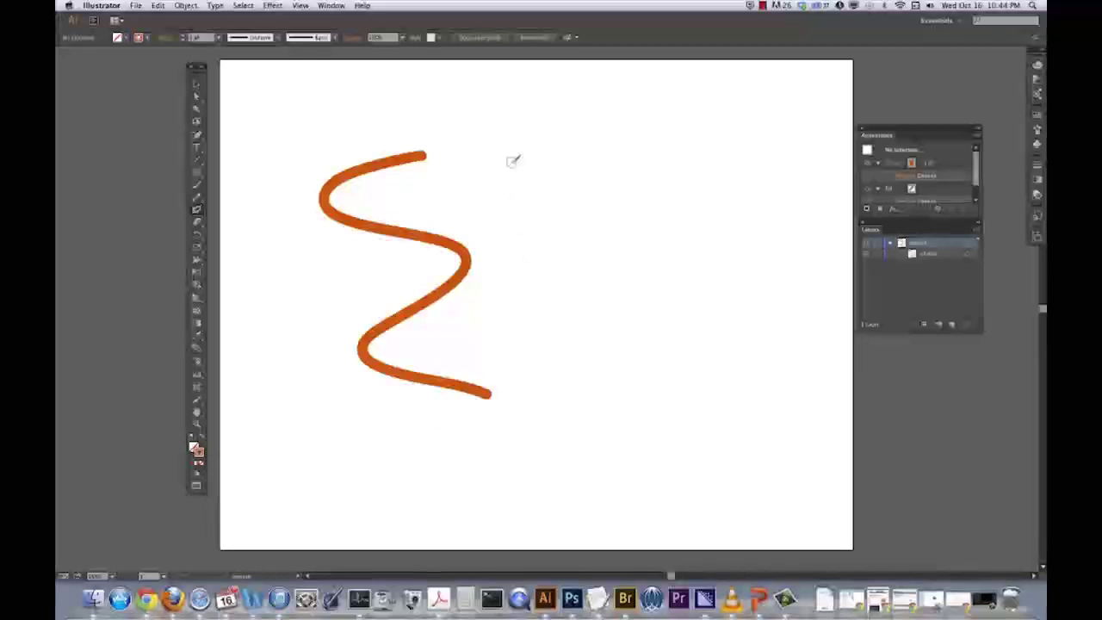
{"action": "mouse_move", "coordinate": [476, 109]}
{"action": "left_mouse_down"}
{"action": "mouse_move", "coordinate": [536, 215]}
{"action": "mouse_move", "coordinate": [523, 288]}
{"action": "left_mouse_up"}
{"action": "mouse_move", "coordinate": [680, 261]}
{"action": "left_mouse_down"}
{"action": "mouse_move", "coordinate": [508, 478]}
{"action": "mouse_move", "coordinate": [474, 487]}
{"action": "left_mouse_up"}
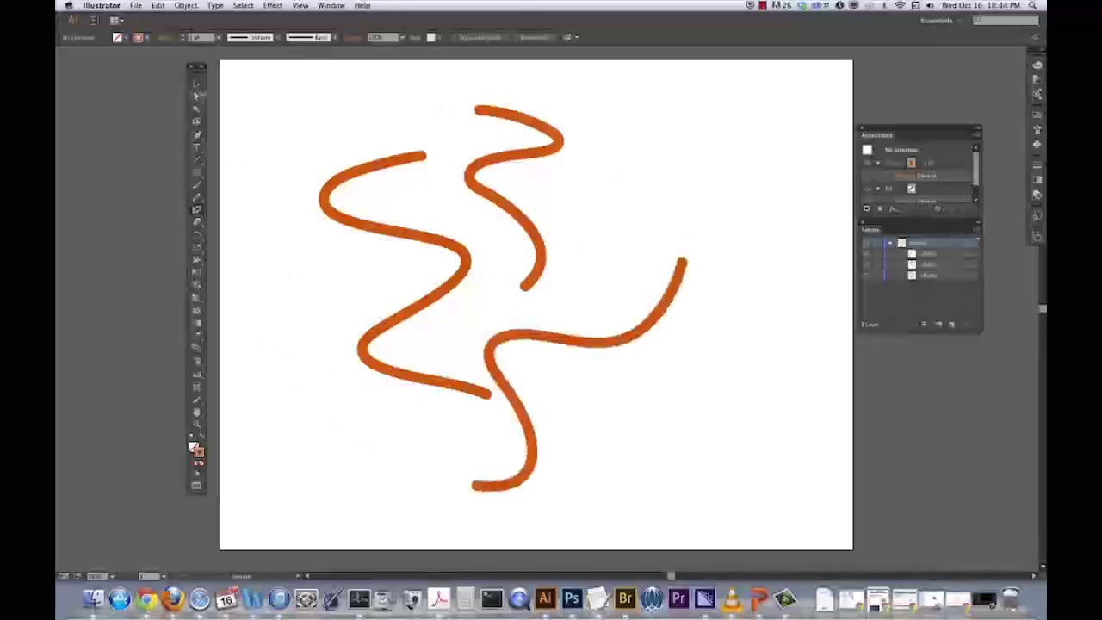
{"action": "left_click", "coordinate": [205, 97]}
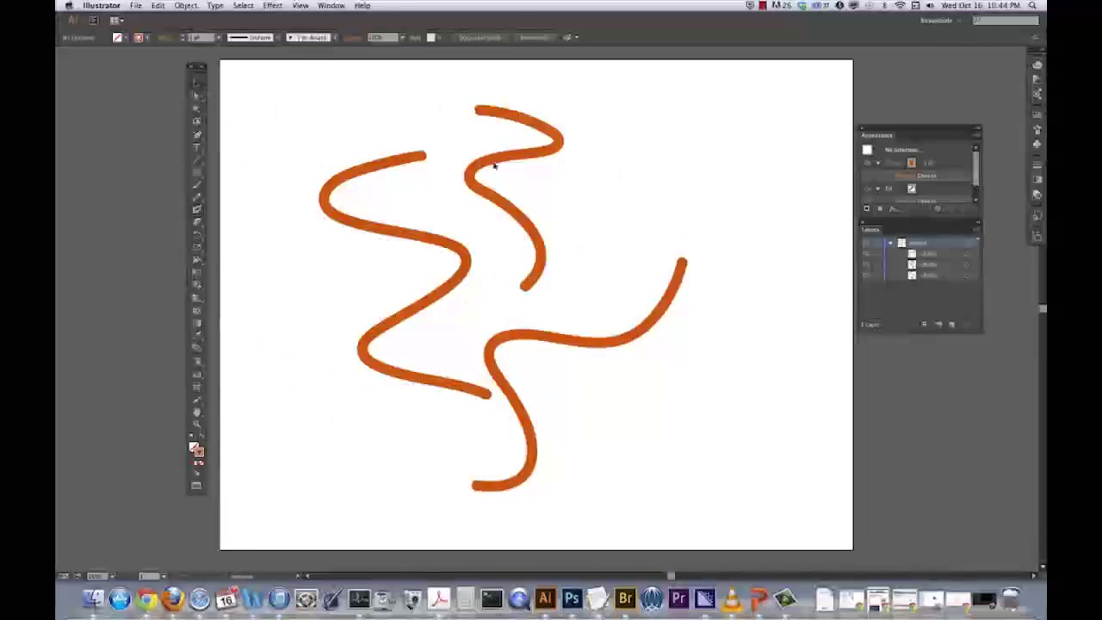
{"action": "left_click", "coordinate": [535, 255]}
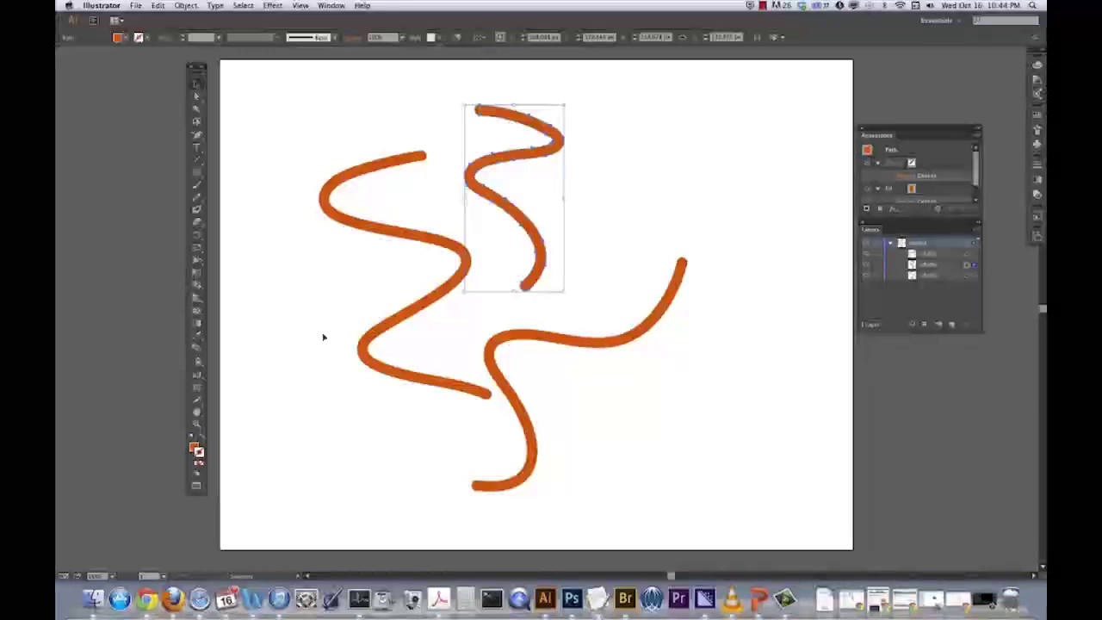
- Paint four more separate Blob Brush strokes: a short wave, a long curve, a large hook with a curled end and a small spiral
{"action": "left_click", "coordinate": [197, 209]}
{"action": "mouse_move", "coordinate": [642, 148]}
{"action": "left_mouse_down"}
{"action": "mouse_move", "coordinate": [609, 255]}
{"action": "mouse_move", "coordinate": [580, 295]}
{"action": "left_mouse_up"}
{"action": "left_click", "coordinate": [199, 462]}
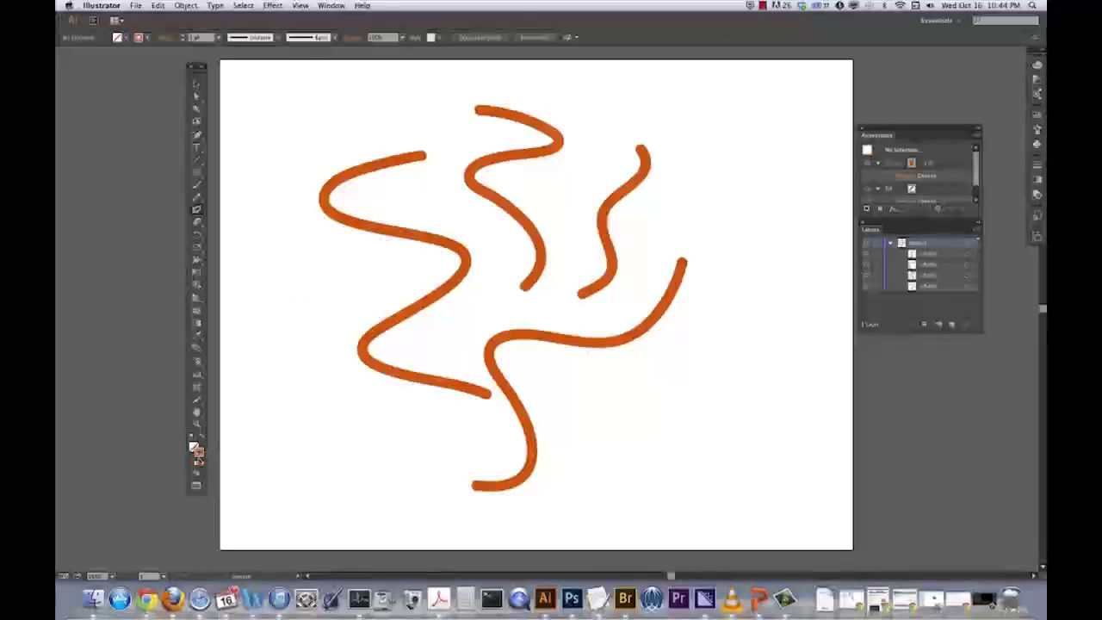
{"action": "mouse_move", "coordinate": [619, 95]}
{"action": "left_mouse_down"}
{"action": "mouse_move", "coordinate": [746, 147]}
{"action": "mouse_move", "coordinate": [670, 382]}
{"action": "left_mouse_up"}
{"action": "mouse_move", "coordinate": [776, 257]}
{"action": "left_mouse_down"}
{"action": "mouse_move", "coordinate": [731, 425]}
{"action": "mouse_move", "coordinate": [682, 412]}
{"action": "left_mouse_up"}
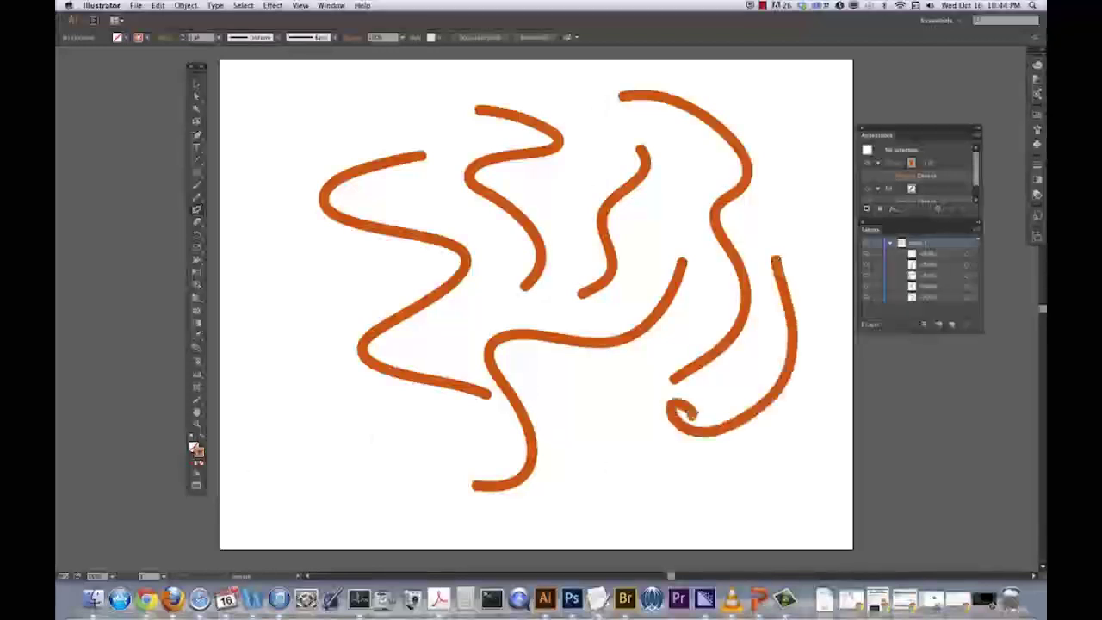
{"action": "left_click_drag", "start_coordinate": [342, 263], "coordinate": [293, 277]}
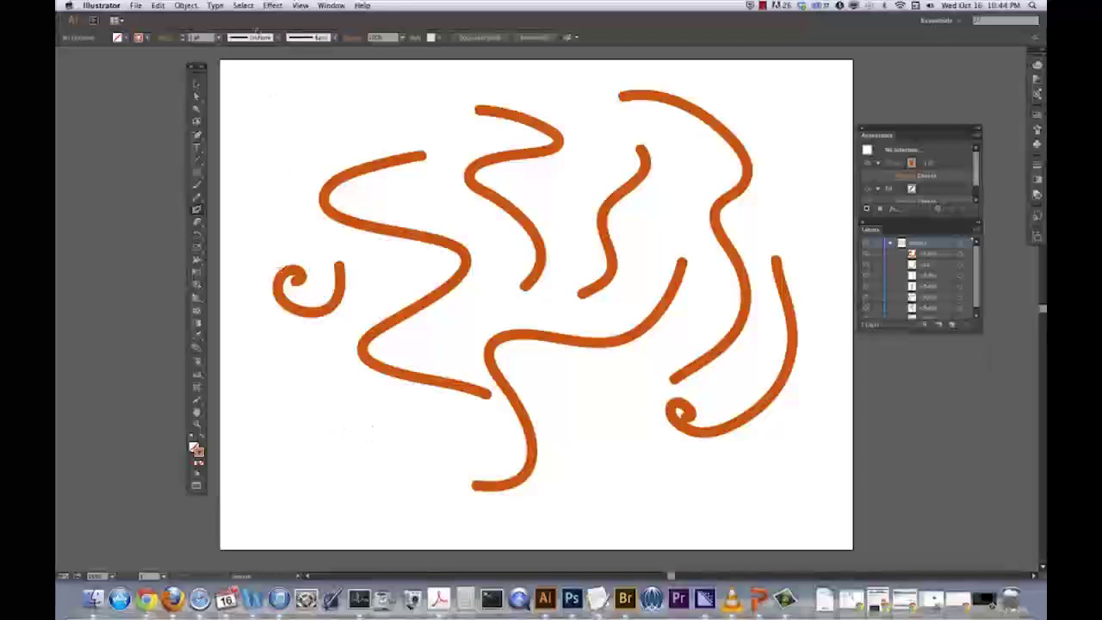
- Switch to Outline view and paint short Blob Brush strokes bridging the separate shapes so they merge
{"action": "left_click", "coordinate": [300, 6]}
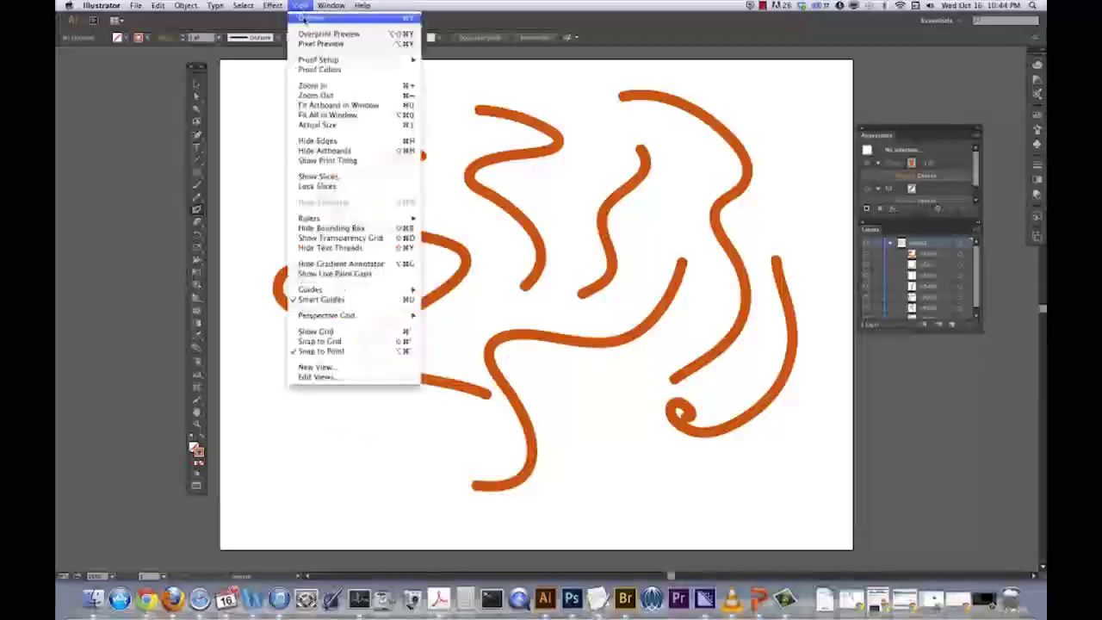
{"action": "left_click", "coordinate": [304, 18]}
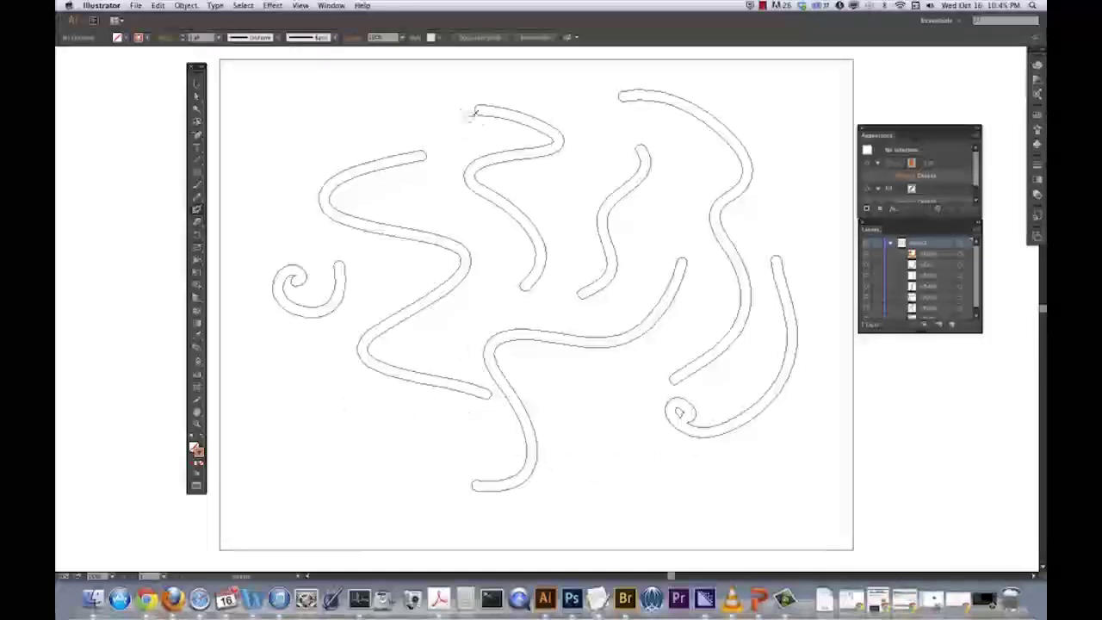
{"action": "left_click_drag", "start_coordinate": [526, 272], "coordinate": [520, 330]}
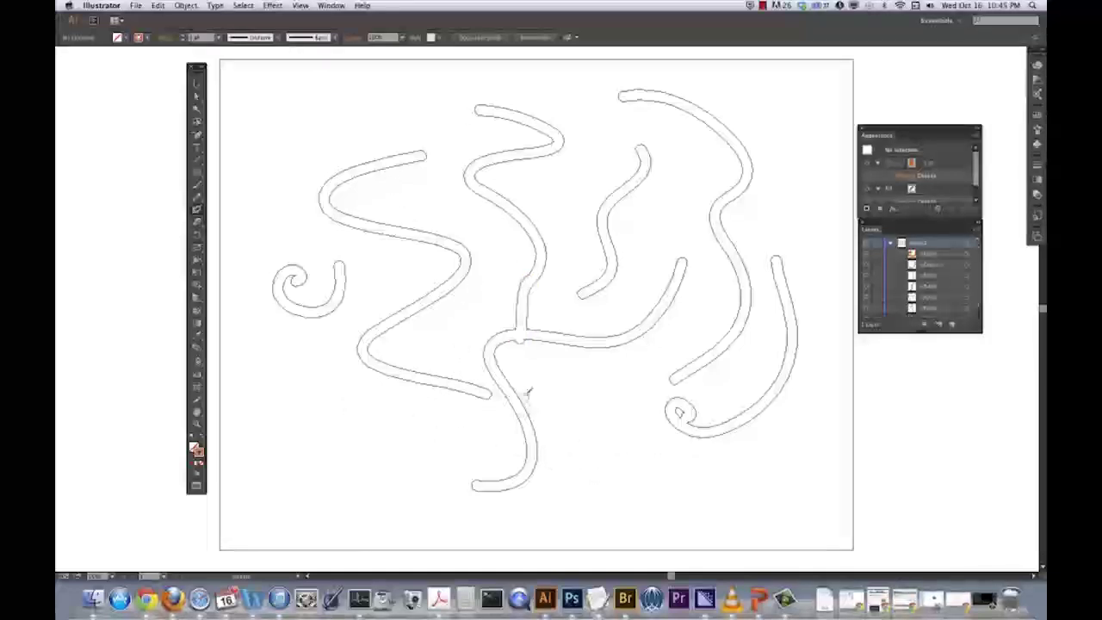
{"action": "left_click_drag", "start_coordinate": [523, 225], "coordinate": [443, 269]}
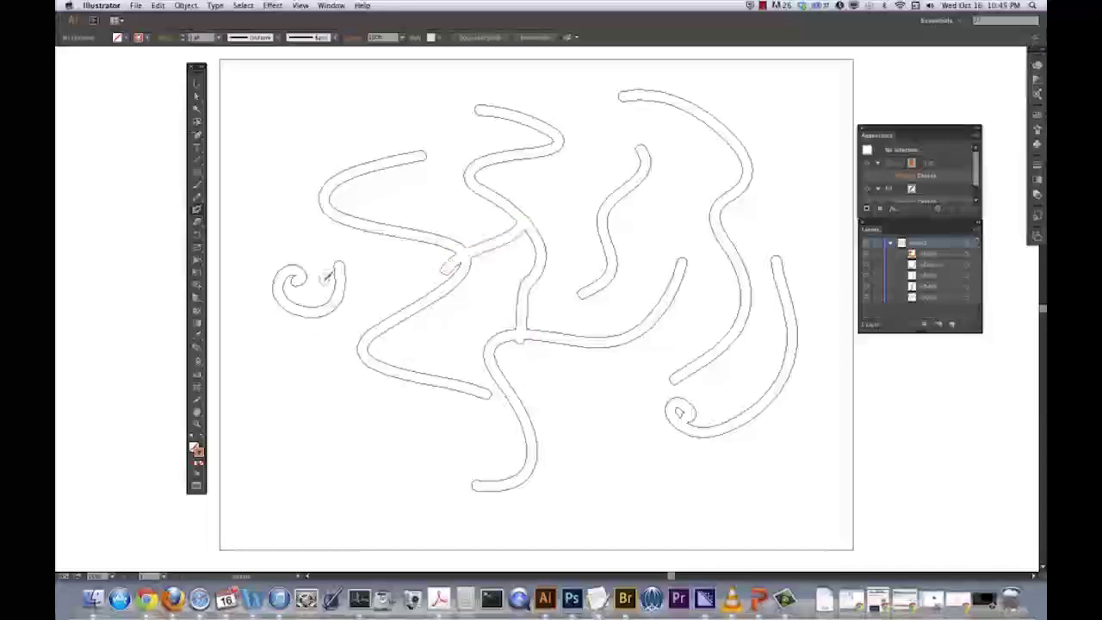
{"action": "left_click_drag", "start_coordinate": [338, 274], "coordinate": [364, 345]}
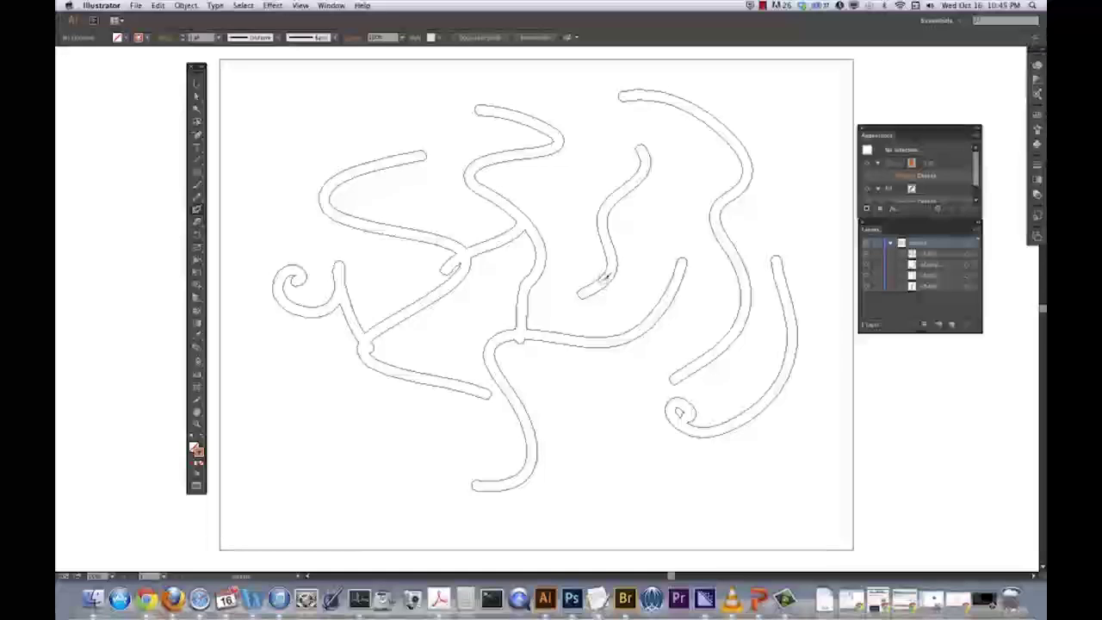
{"action": "left_click_drag", "start_coordinate": [602, 277], "coordinate": [600, 335]}
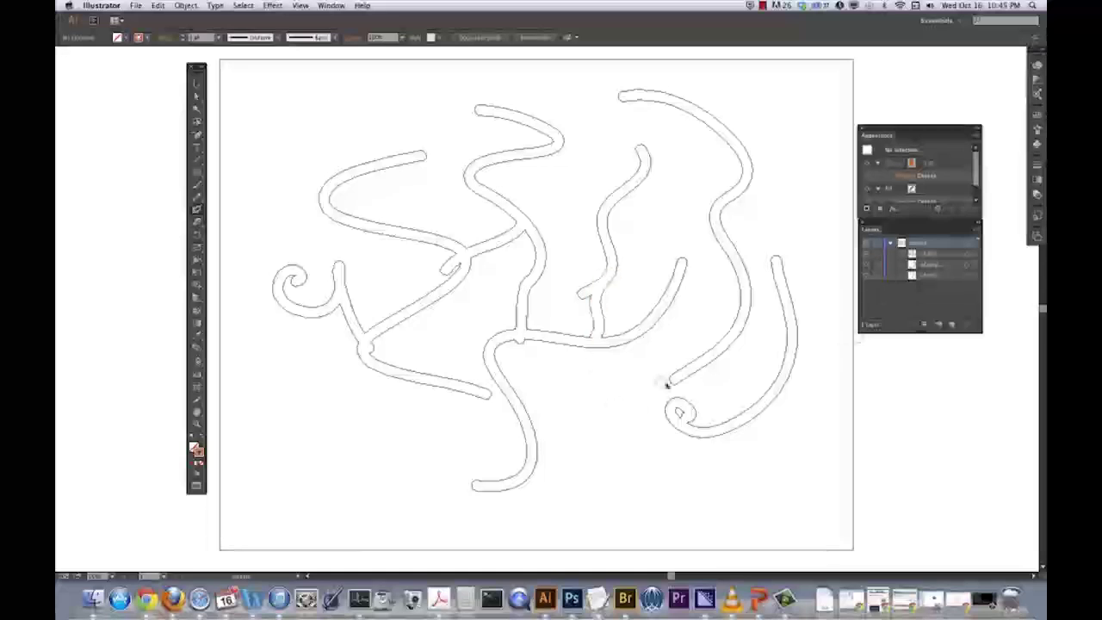
{"action": "left_click_drag", "start_coordinate": [681, 378], "coordinate": [658, 319]}
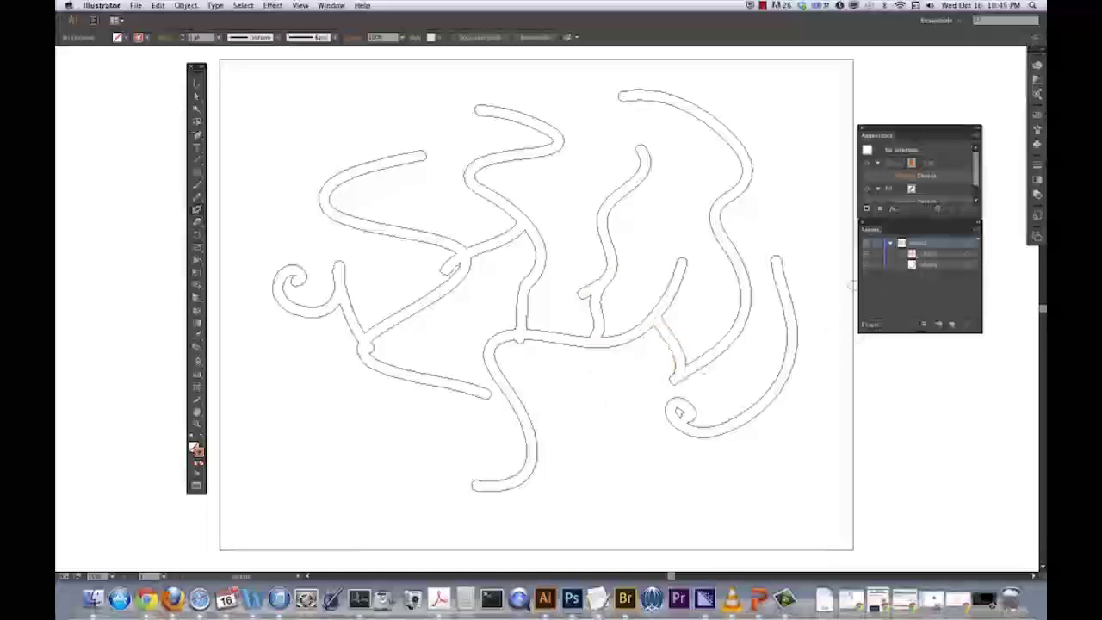
{"action": "mouse_move", "coordinate": [681, 385]}
{"action": "left_mouse_down"}
{"action": "mouse_move", "coordinate": [677, 422]}
{"action": "mouse_move", "coordinate": [691, 417]}
{"action": "left_mouse_up"}
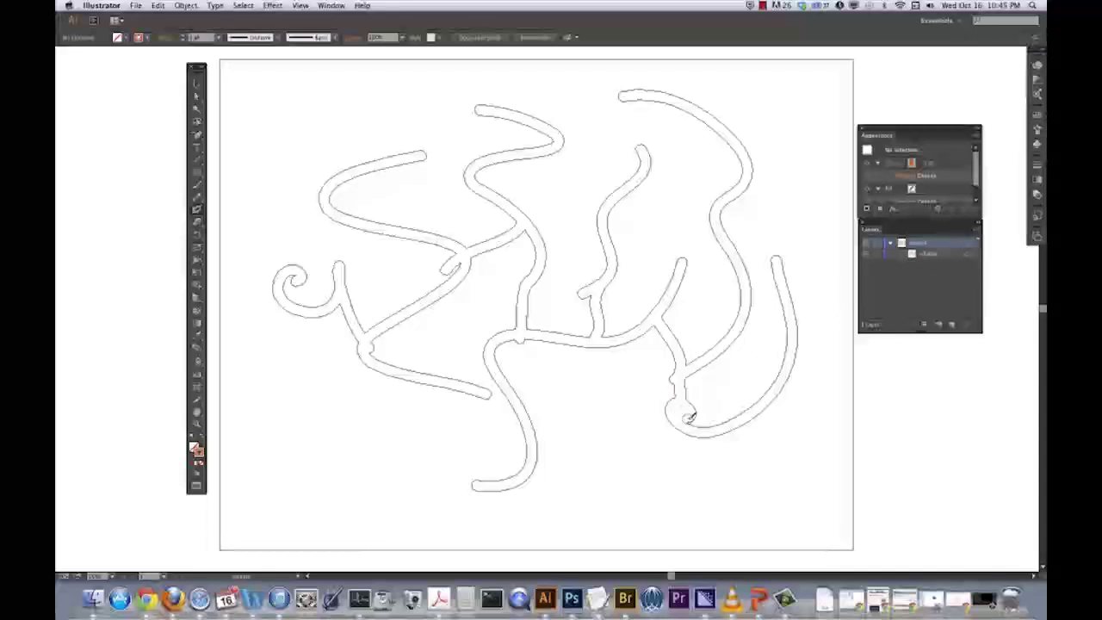
- Fill in the angle of the zigzag stroke with overlapping Blob Brush strokes, thicken the segment above it, and return to Preview view
{"action": "mouse_move", "coordinate": [373, 345]}
{"action": "left_mouse_down"}
{"action": "mouse_move", "coordinate": [385, 360]}
{"action": "mouse_move", "coordinate": [380, 333]}
{"action": "mouse_move", "coordinate": [402, 369]}
{"action": "mouse_move", "coordinate": [383, 331]}
{"action": "mouse_move", "coordinate": [415, 370]}
{"action": "mouse_move", "coordinate": [397, 326]}
{"action": "mouse_move", "coordinate": [423, 377]}
{"action": "left_mouse_up"}
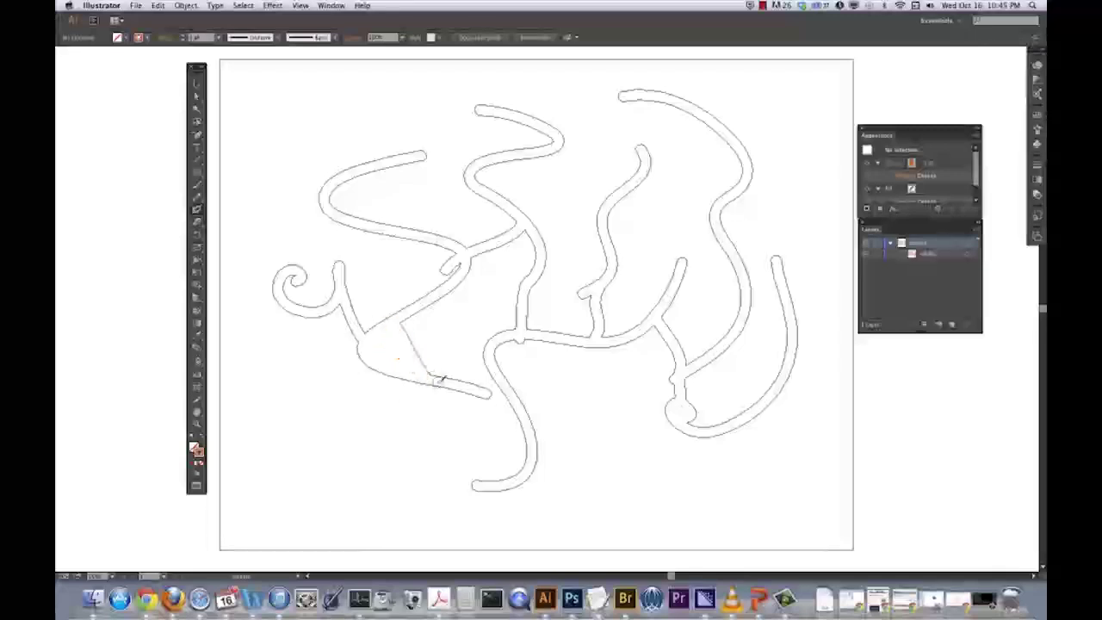
{"action": "left_click_drag", "start_coordinate": [402, 320], "coordinate": [444, 392]}
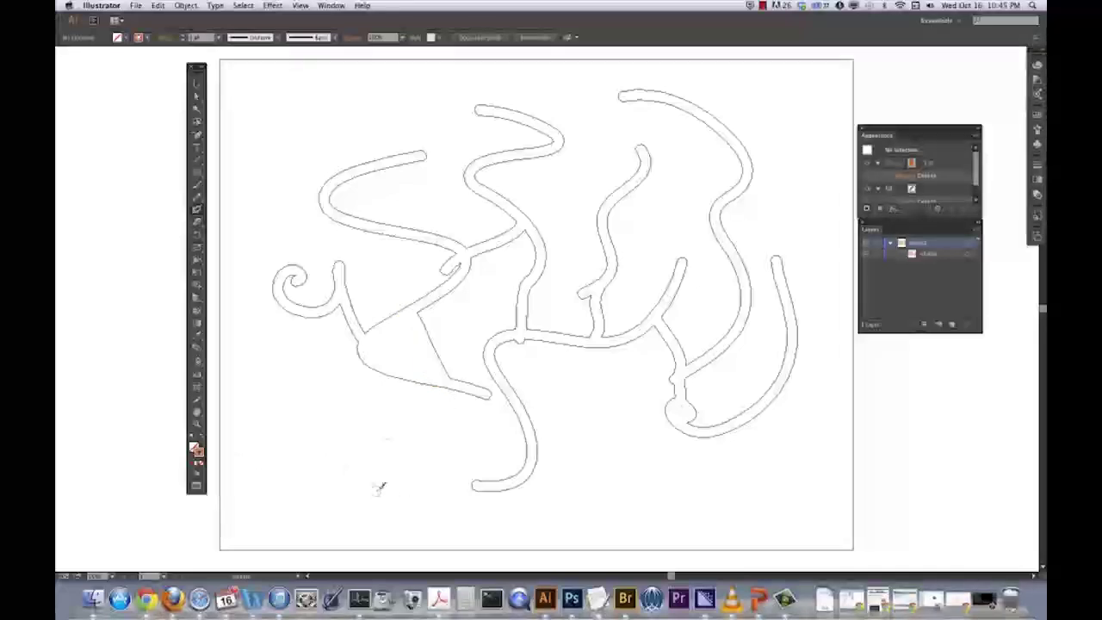
{"action": "left_click_drag", "start_coordinate": [458, 265], "coordinate": [394, 321]}
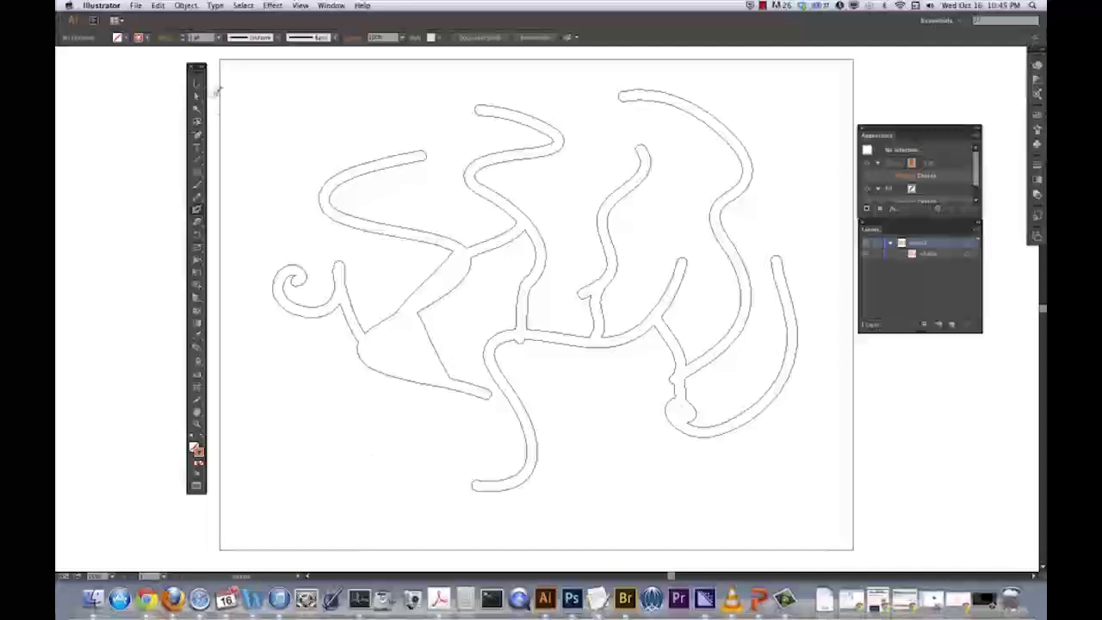
{"action": "key", "text": "super+y"}
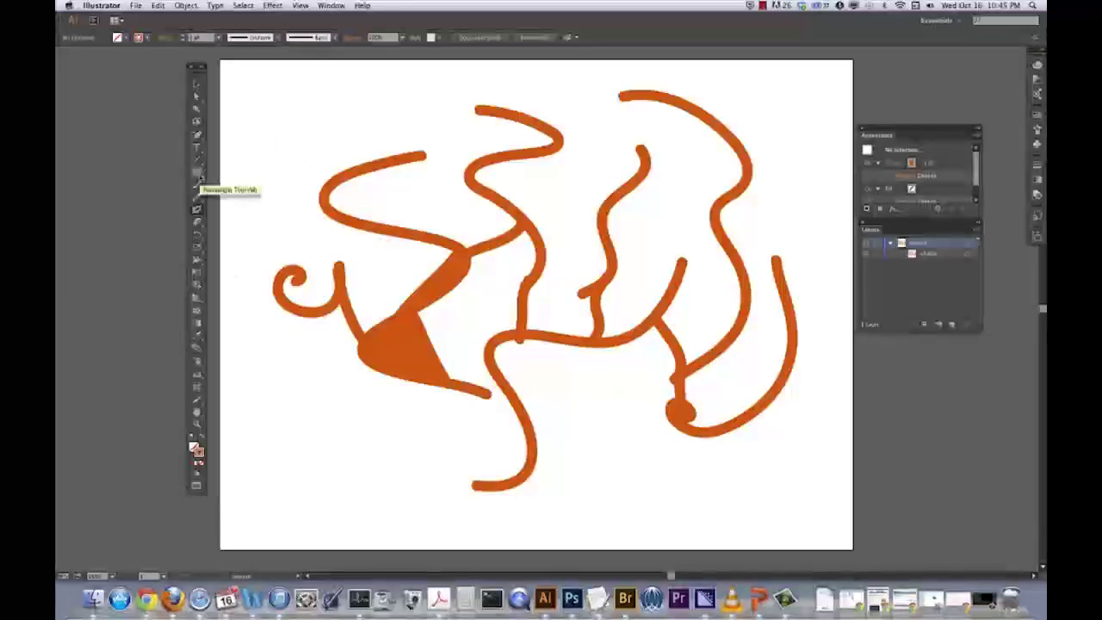
- Draw an unfilled square below the thickened part of the blob shape with the Rectangle tool, and switch to Outline view
{"action": "left_click", "coordinate": [197, 177]}
{"action": "left_click_drag", "start_coordinate": [280, 381], "coordinate": [392, 496]}
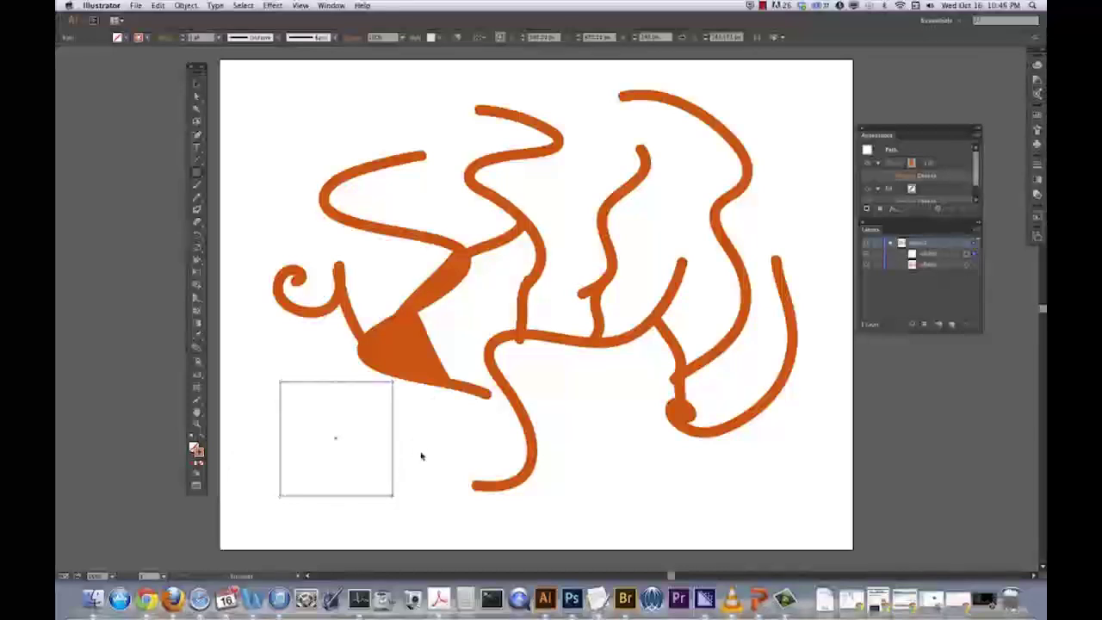
{"action": "key", "text": "super+y"}
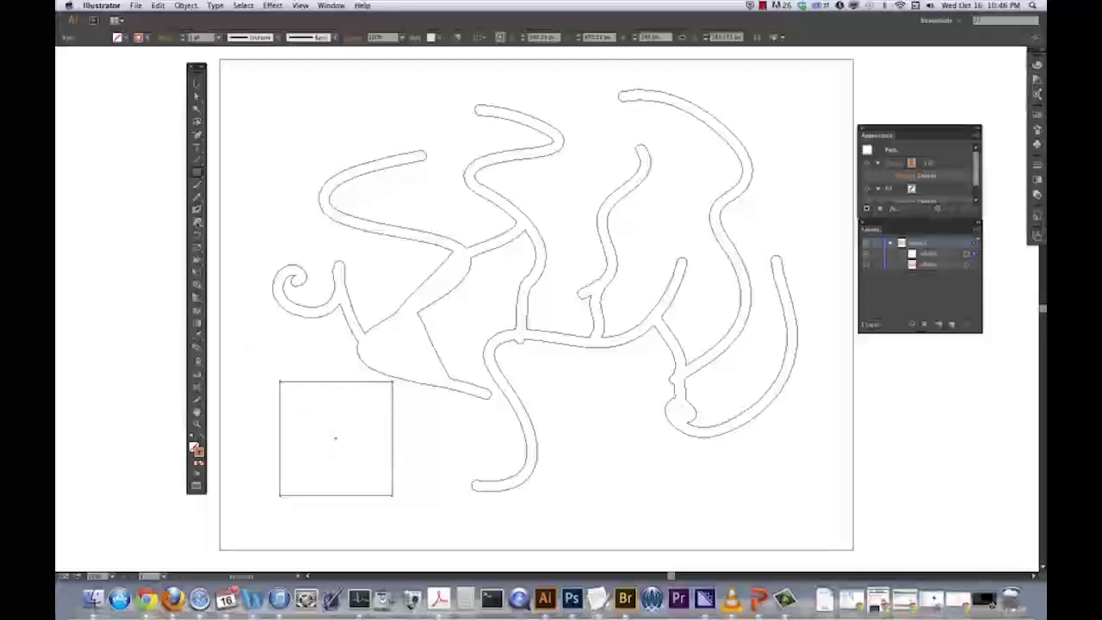
- Paint Blob Brush strokes down from the thickened blob shape, extending it across the square's edge into its interior
{"action": "left_click", "coordinate": [197, 208]}
{"action": "mouse_move", "coordinate": [399, 350]}
{"action": "left_mouse_down"}
{"action": "mouse_move", "coordinate": [394, 427]}
{"action": "mouse_move", "coordinate": [349, 453]}
{"action": "left_mouse_up"}
{"action": "left_click_drag", "start_coordinate": [414, 377], "coordinate": [437, 442]}
{"action": "left_click_drag", "start_coordinate": [418, 385], "coordinate": [348, 459]}
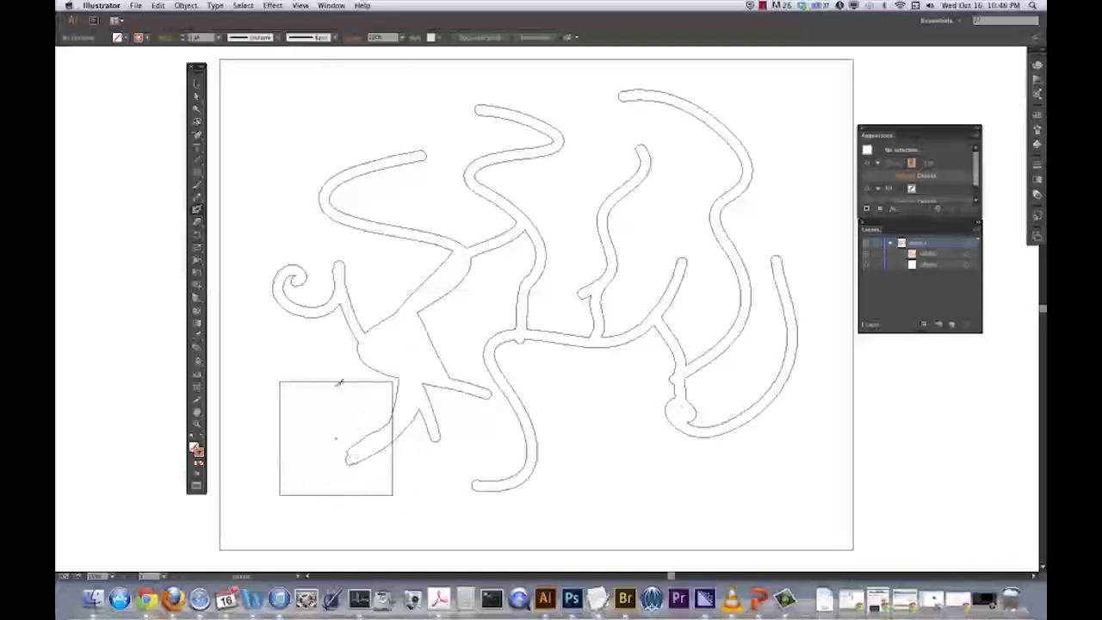
- Select the square, swap its fill and stroke to give it a solid orange fill, and compare it in Preview and Outline views
{"action": "left_click", "coordinate": [196, 84]}
{"action": "left_click", "coordinate": [339, 385]}
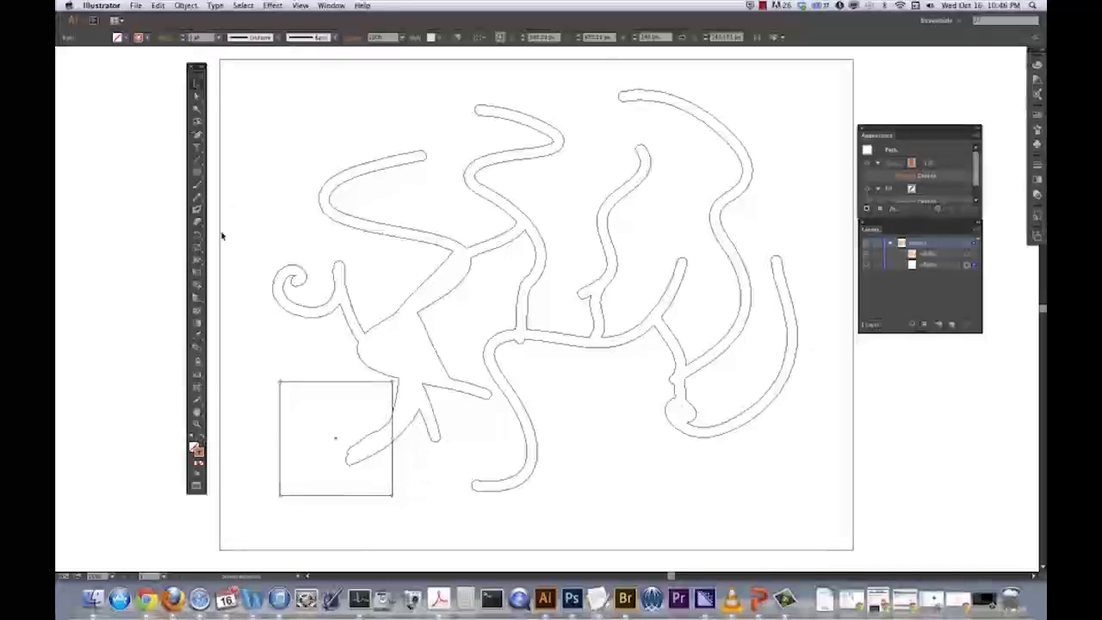
{"action": "key", "text": "super+y"}
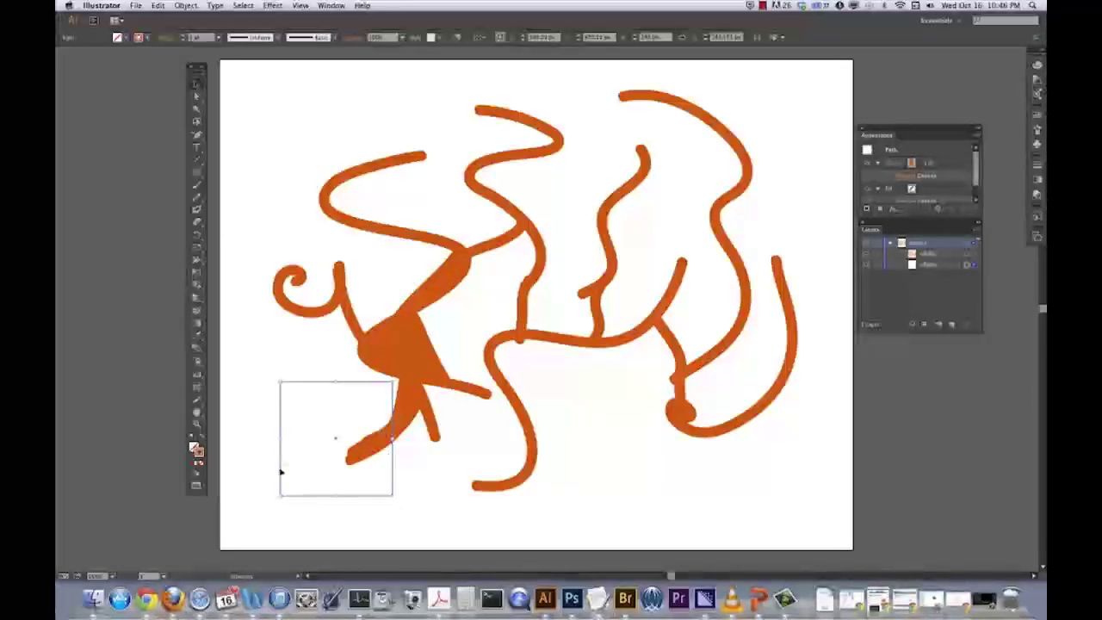
{"action": "left_click", "coordinate": [203, 441]}
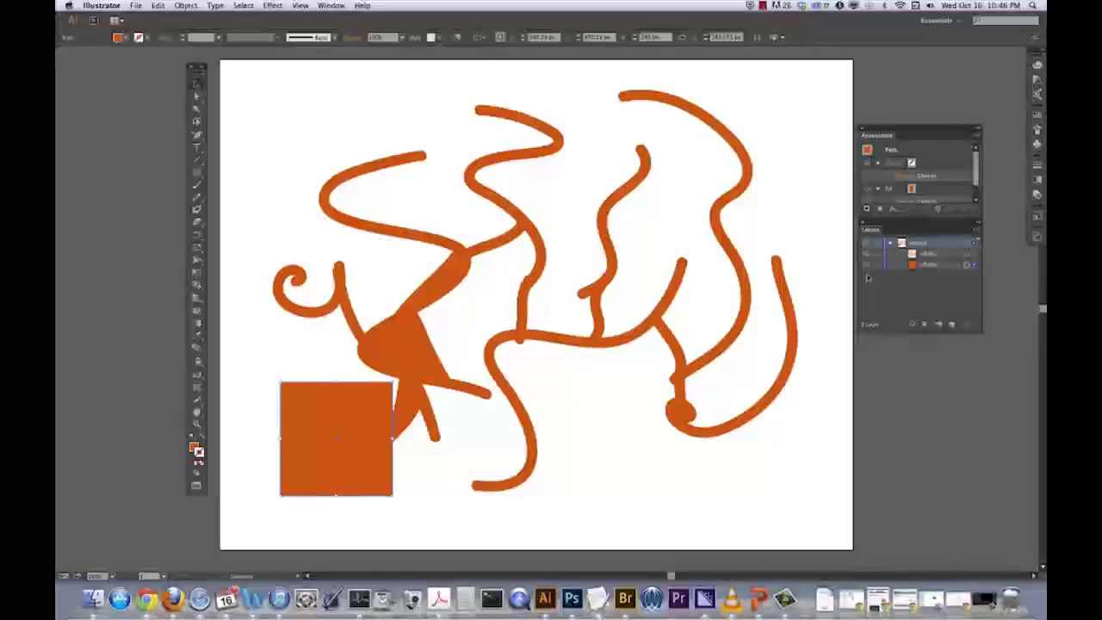
{"action": "key", "text": "super+y"}
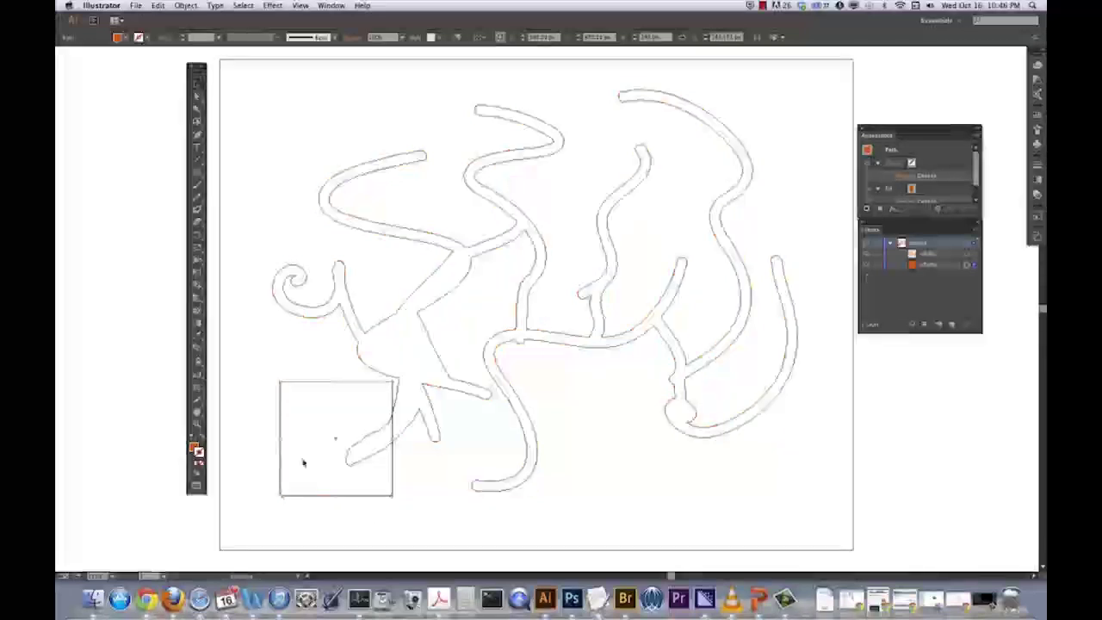
{"action": "left_click", "coordinate": [370, 516]}
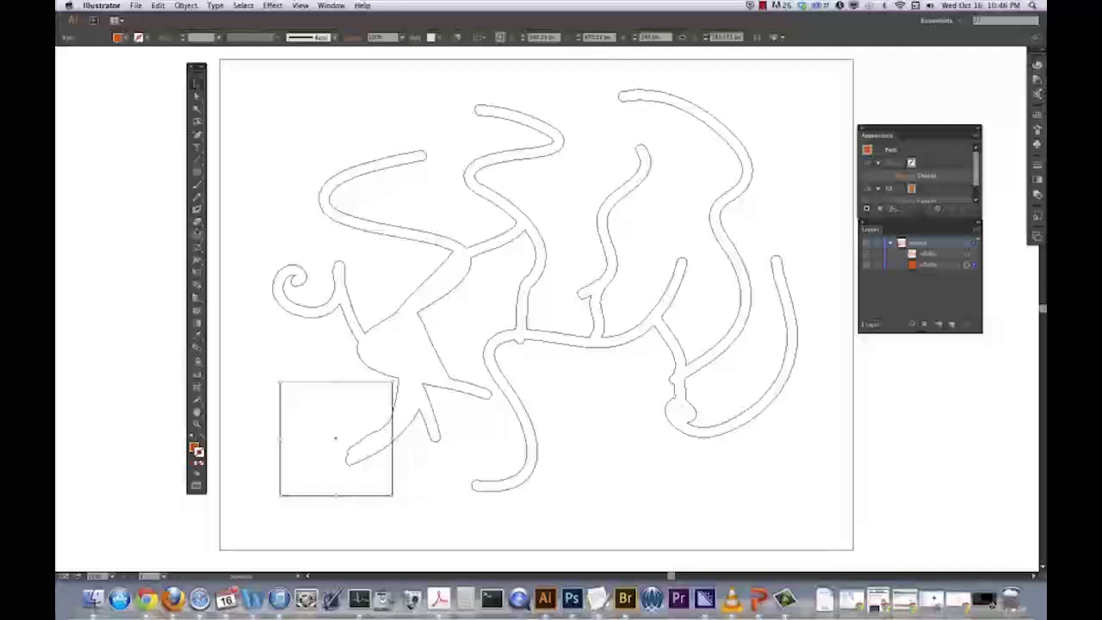
- Paint Blob Brush strokes merging the blob shape with the filled square, and fill the gap between the two short branches beside it
{"action": "left_click", "coordinate": [197, 209]}
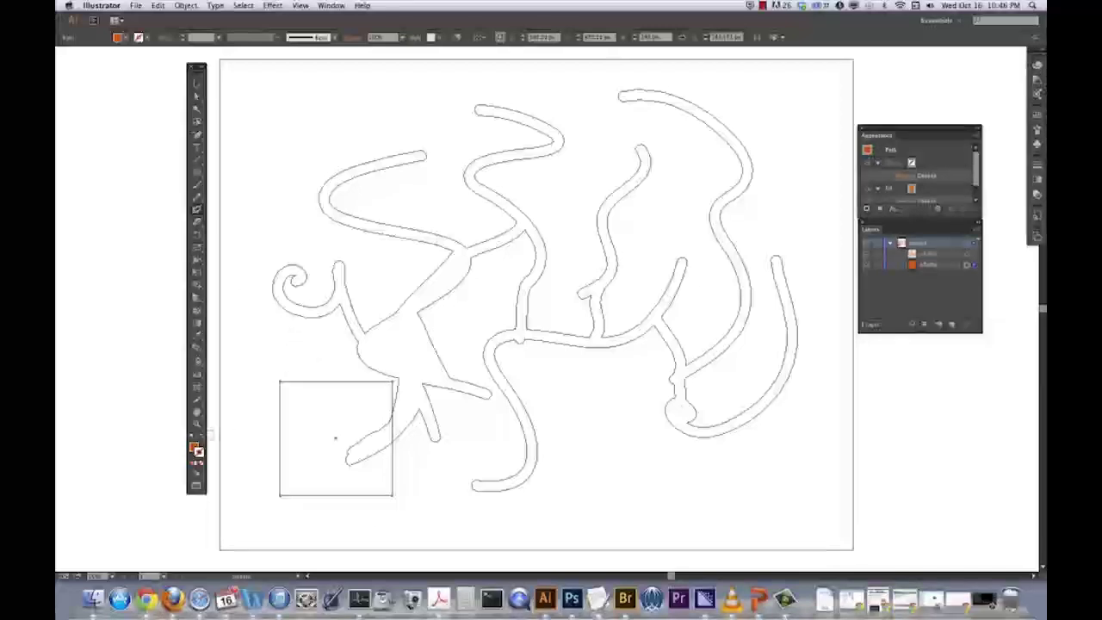
{"action": "left_click_drag", "start_coordinate": [372, 344], "coordinate": [367, 396]}
{"action": "left_click_drag", "start_coordinate": [373, 359], "coordinate": [389, 426]}
{"action": "left_click_drag", "start_coordinate": [392, 386], "coordinate": [388, 376]}
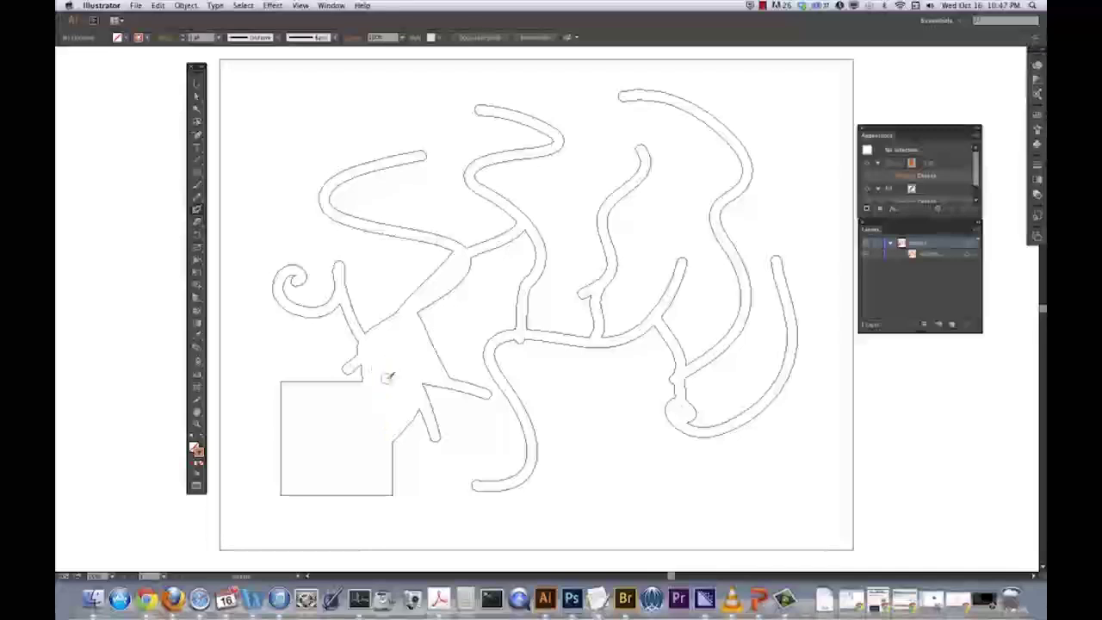
{"action": "left_click_drag", "start_coordinate": [488, 389], "coordinate": [434, 435]}
{"action": "mouse_move", "coordinate": [422, 385]}
{"action": "left_mouse_down"}
{"action": "mouse_move", "coordinate": [435, 418]}
{"action": "mouse_move", "coordinate": [429, 389]}
{"action": "mouse_move", "coordinate": [474, 398]}
{"action": "mouse_move", "coordinate": [456, 413]}
{"action": "left_mouse_up"}
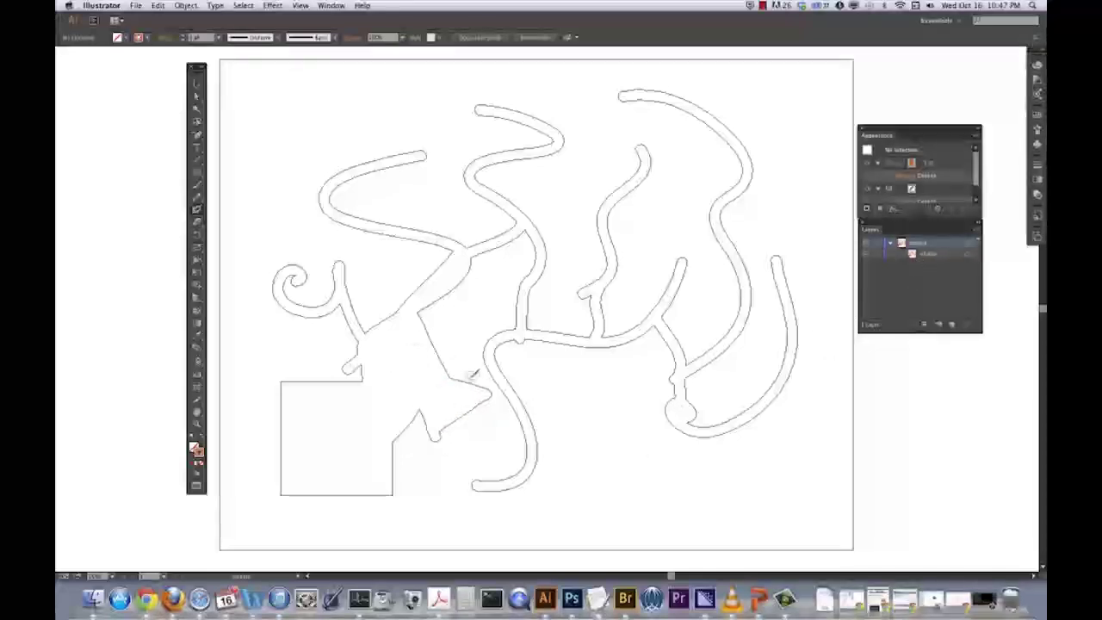
- Paint three Blob Brush strokes bridging neighbouring parts of the blob shape to enclose openings around its thick section, and return to Preview view
{"action": "mouse_move", "coordinate": [421, 315]}
{"action": "left_mouse_down"}
{"action": "mouse_move", "coordinate": [466, 320]}
{"action": "mouse_move", "coordinate": [454, 402]}
{"action": "left_mouse_up"}
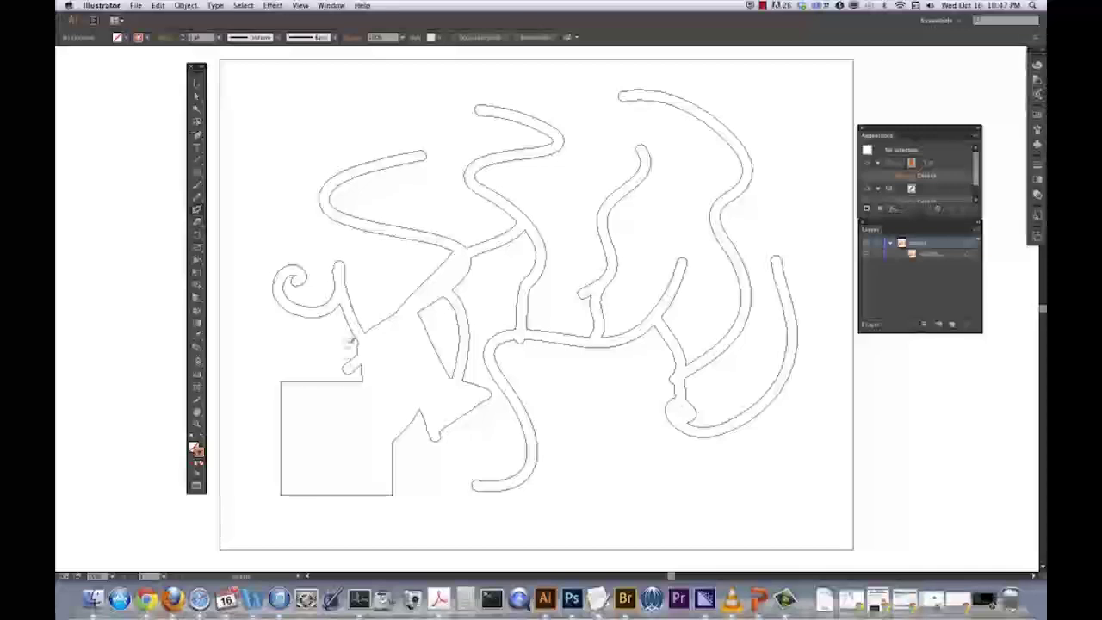
{"action": "left_click_drag", "start_coordinate": [380, 229], "coordinate": [401, 332]}
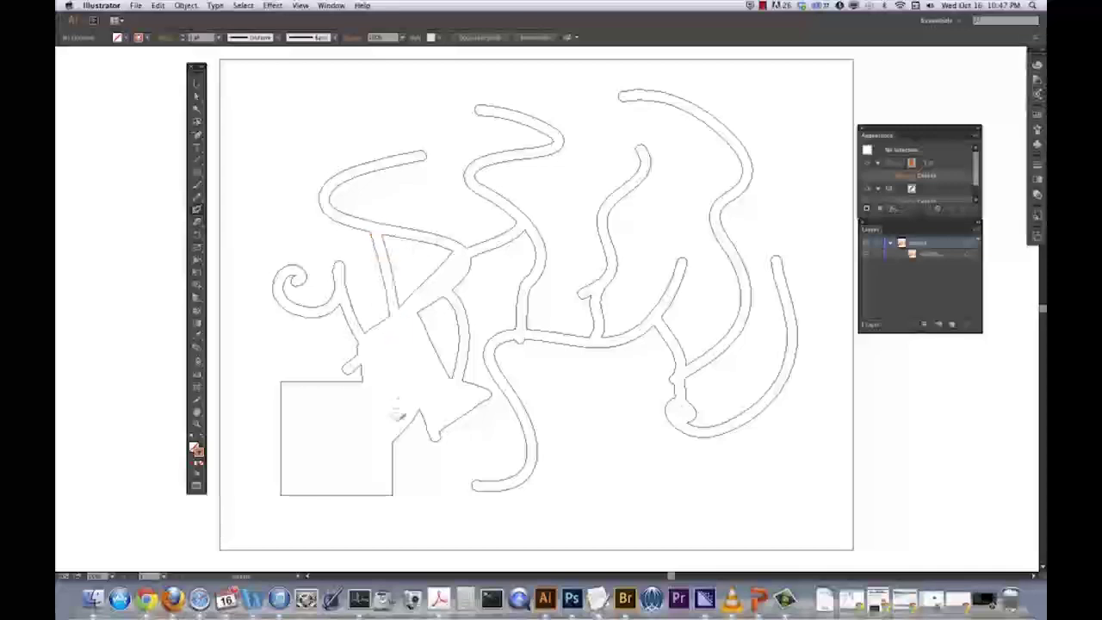
{"action": "left_click_drag", "start_coordinate": [353, 221], "coordinate": [346, 288]}
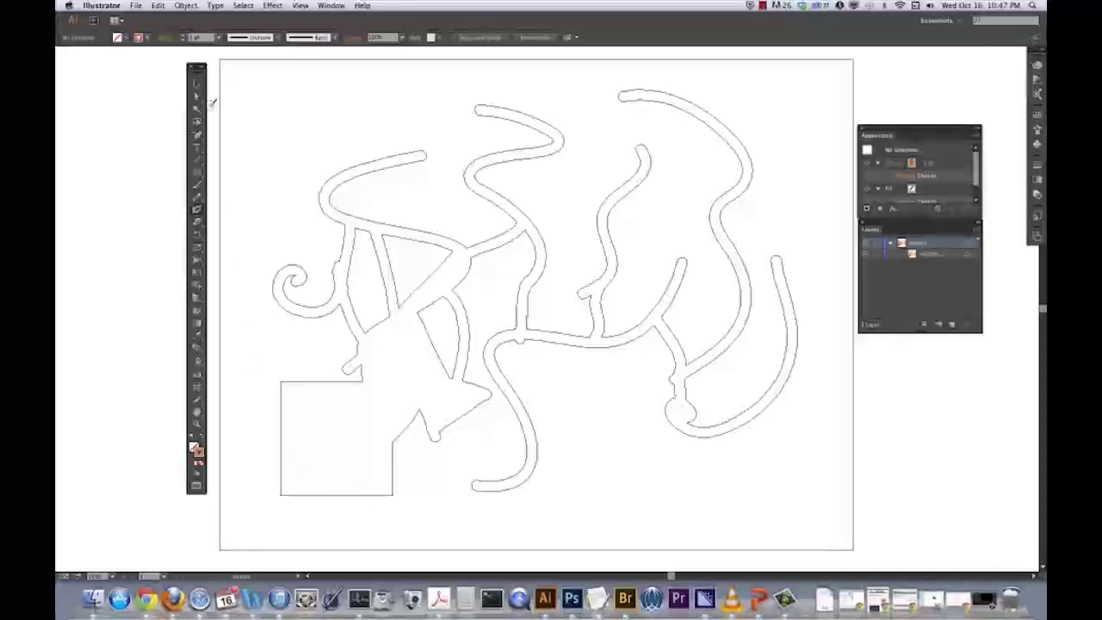
{"action": "key", "text": "super+y"}
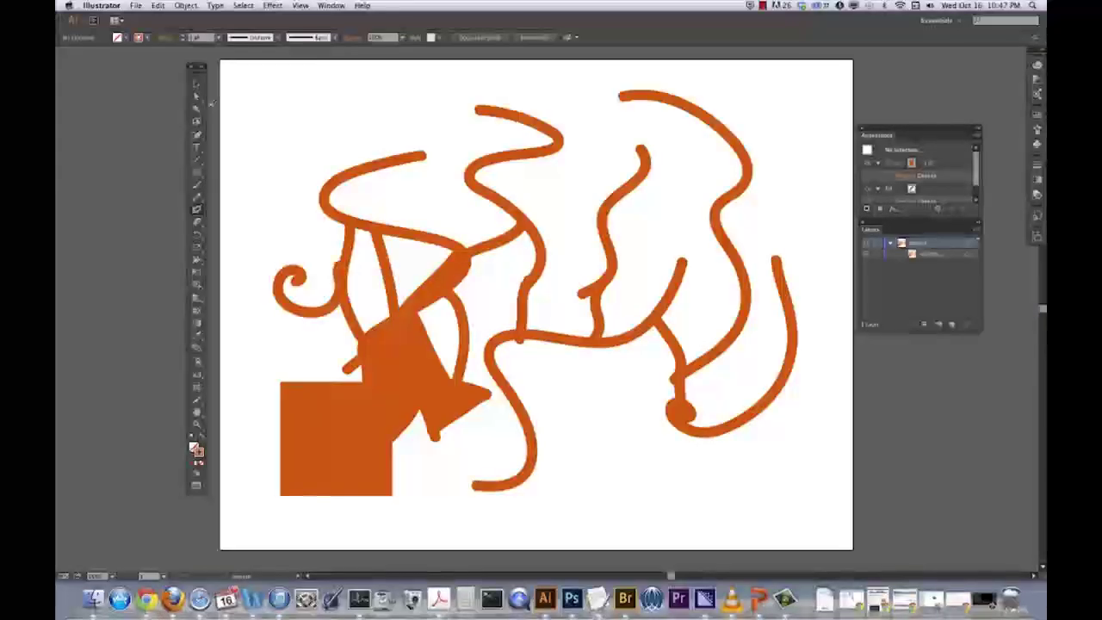
- Draw three crossing straight lines in the empty area above the curl and the upper-left curved stroke
{"action": "key", "text": "v"}
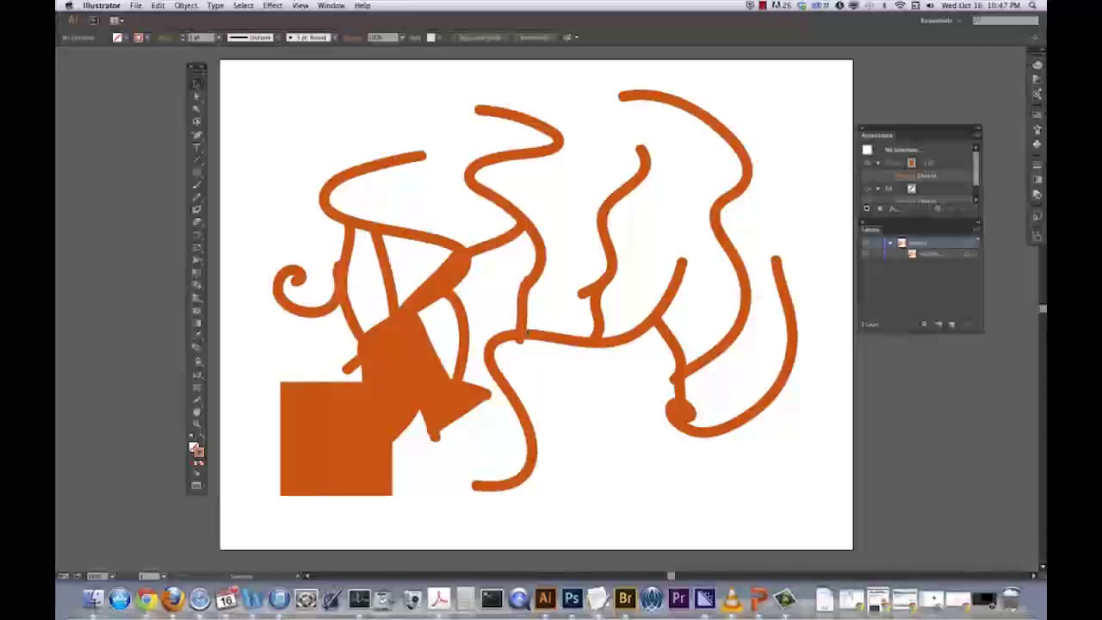
{"action": "mouse_move", "coordinate": [372, 123]}
{"action": "left_mouse_down"}
{"action": "mouse_move", "coordinate": [249, 86]}
{"action": "mouse_move", "coordinate": [330, 169]}
{"action": "left_mouse_up"}
{"action": "left_click_drag", "start_coordinate": [358, 97], "coordinate": [300, 191]}
{"action": "left_click", "coordinate": [196, 83]}
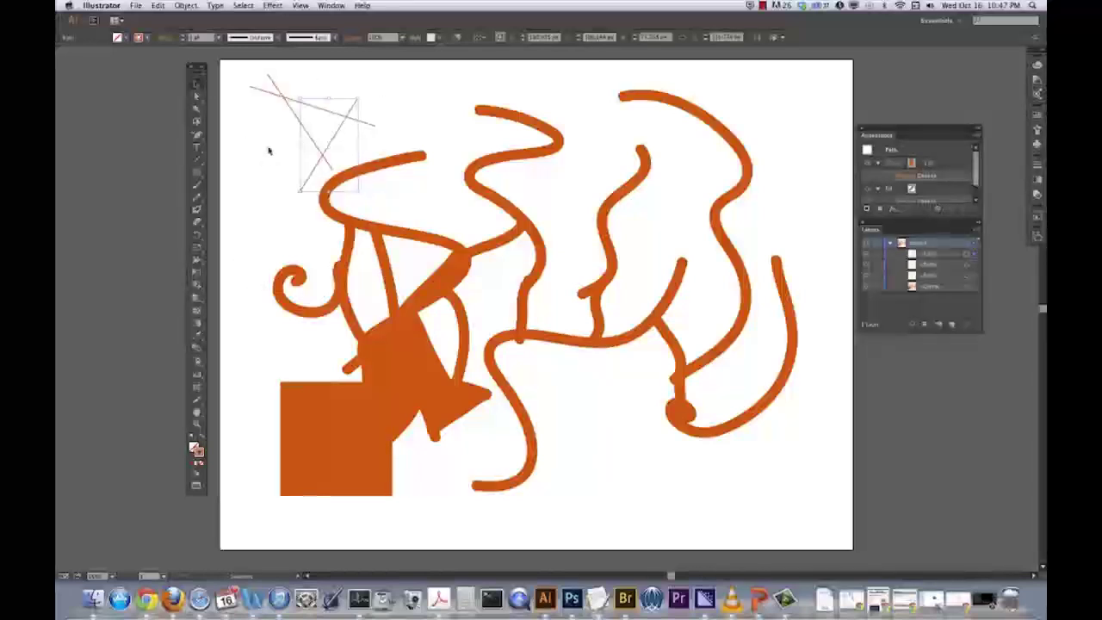
- Select the three crossing lines and combine them into one compound path
{"action": "left_click", "coordinate": [334, 127]}
{"action": "left_click_drag", "start_coordinate": [232, 78], "coordinate": [296, 147]}
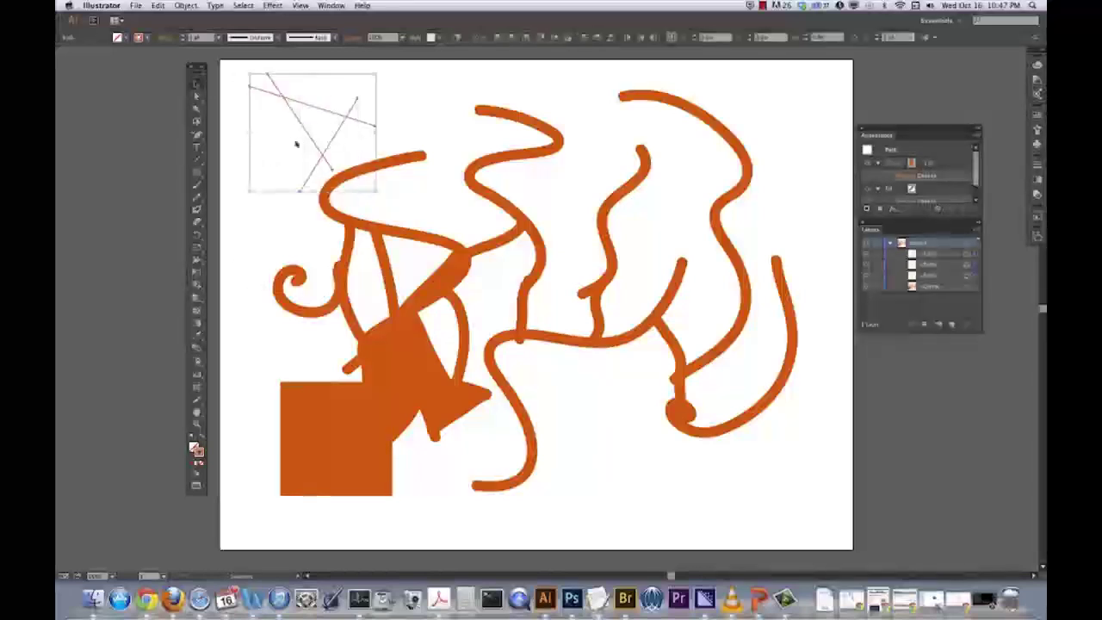
{"action": "left_click", "coordinate": [185, 6]}
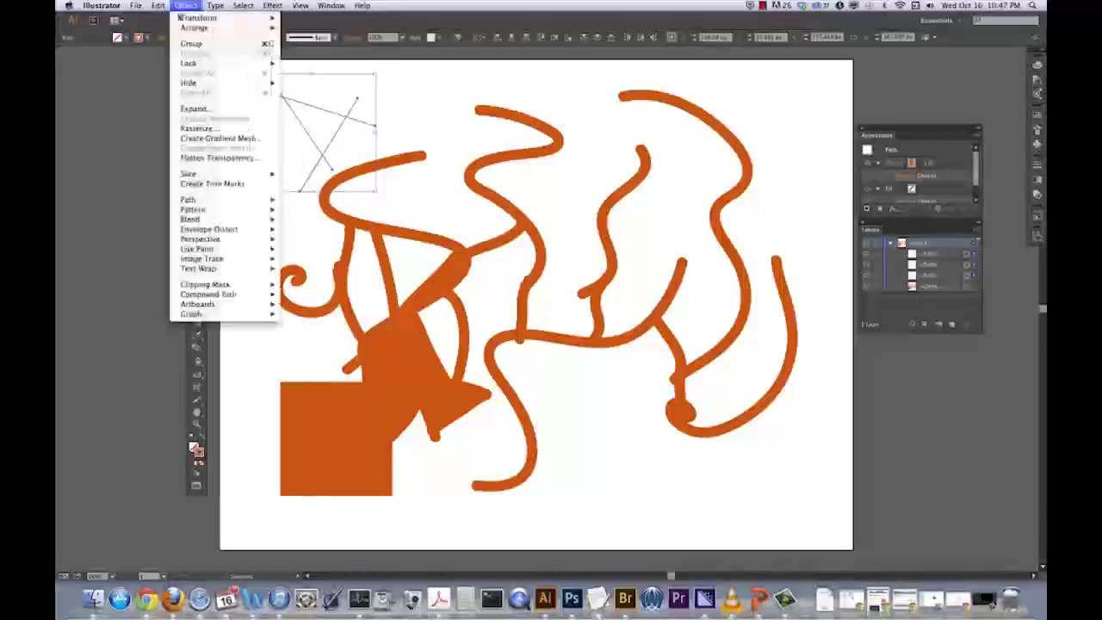
{"action": "mouse_move", "coordinate": [182, 296]}
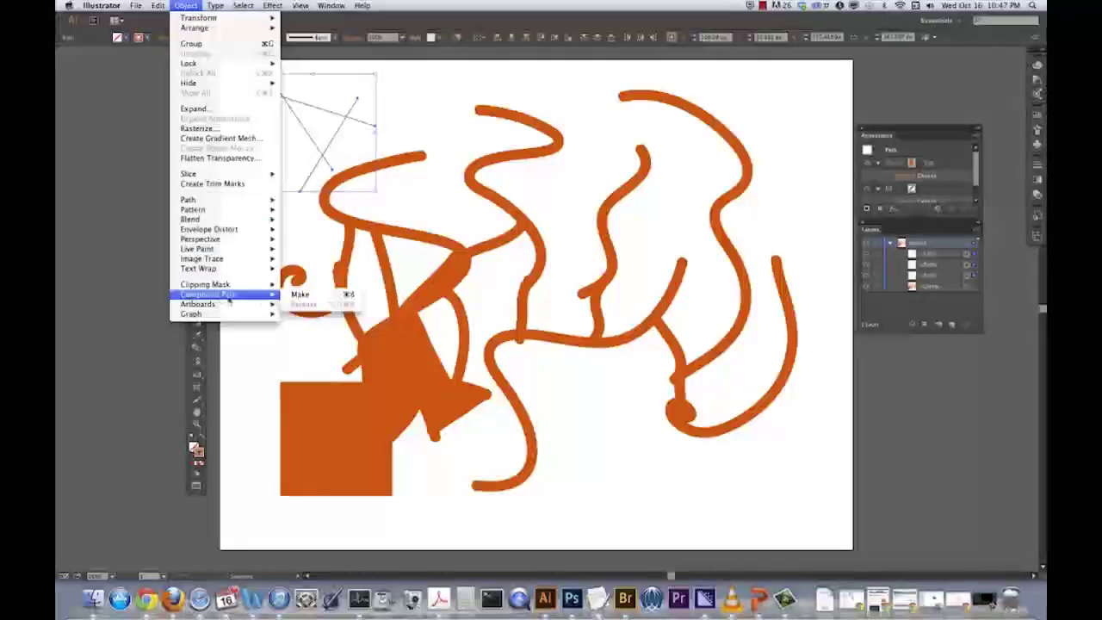
{"action": "left_click", "coordinate": [300, 295]}
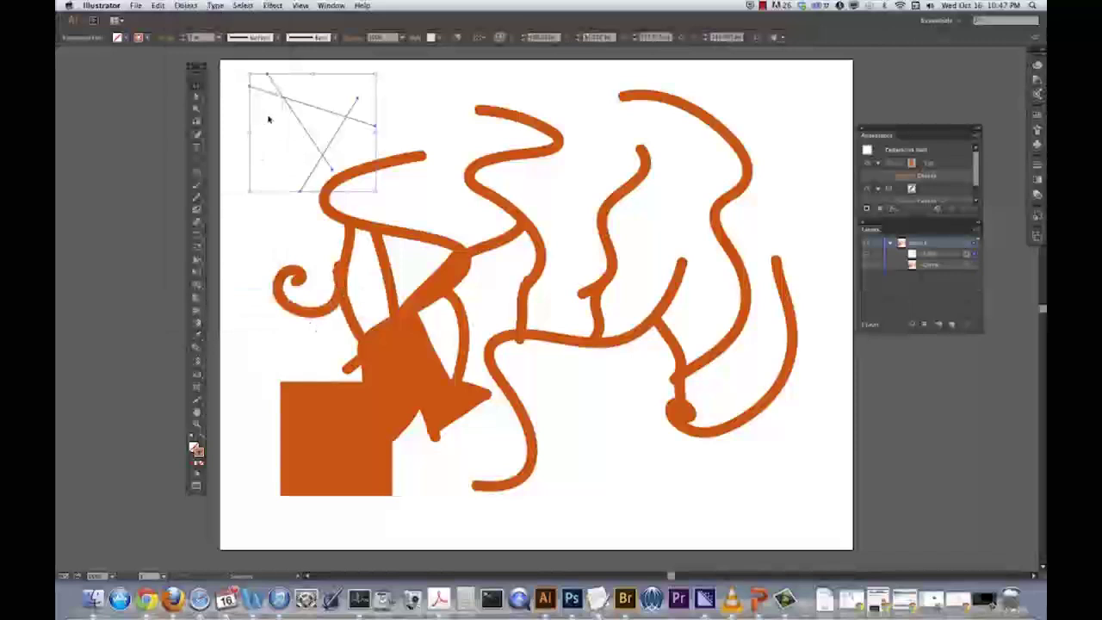
- Reselect the compound path of lines, shift it slightly downward, and review the Make and Release commands for compound paths
{"action": "left_click", "coordinate": [237, 147]}
{"action": "left_click", "coordinate": [312, 141]}
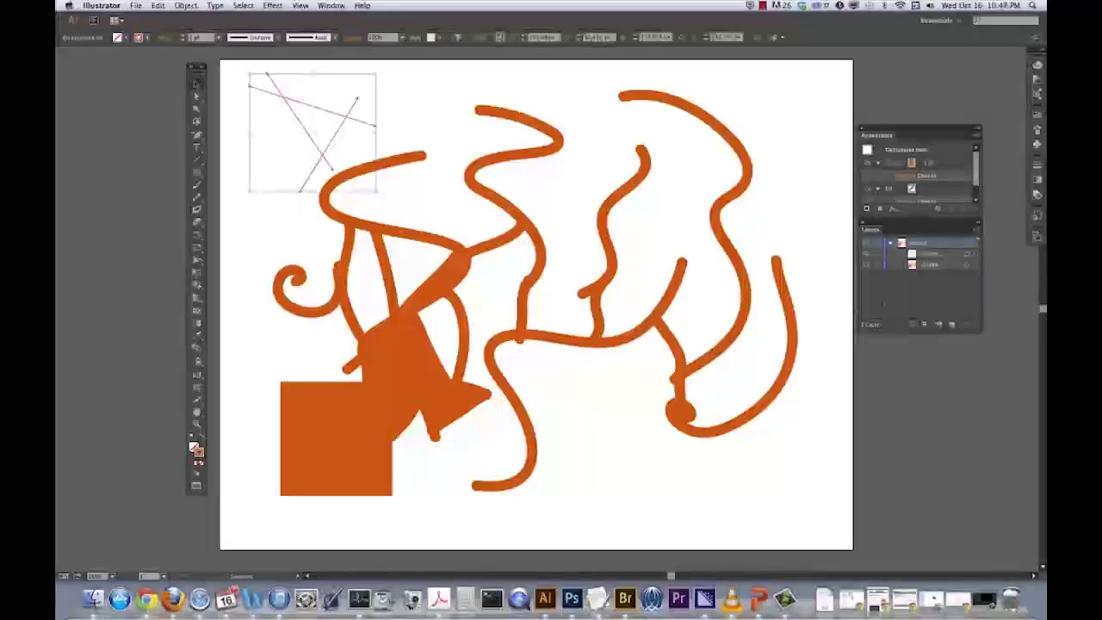
{"action": "left_click", "coordinate": [898, 258]}
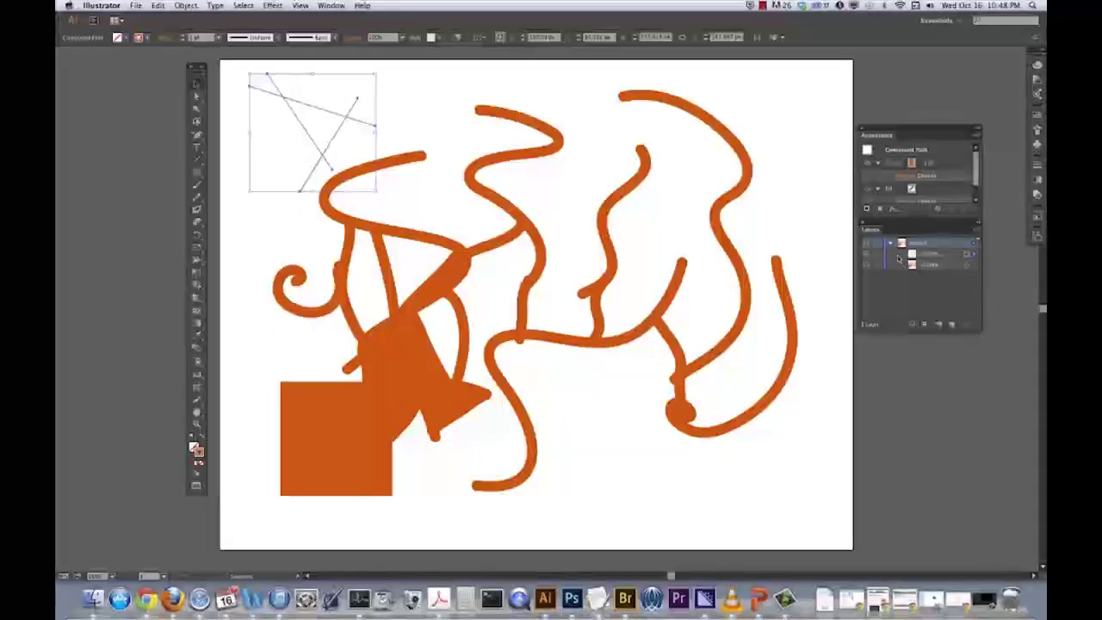
{"action": "mouse_move", "coordinate": [305, 133]}
{"action": "left_mouse_down"}
{"action": "mouse_move", "coordinate": [287, 141]}
{"action": "mouse_move", "coordinate": [282, 169]}
{"action": "mouse_move", "coordinate": [312, 154]}
{"action": "left_mouse_up"}
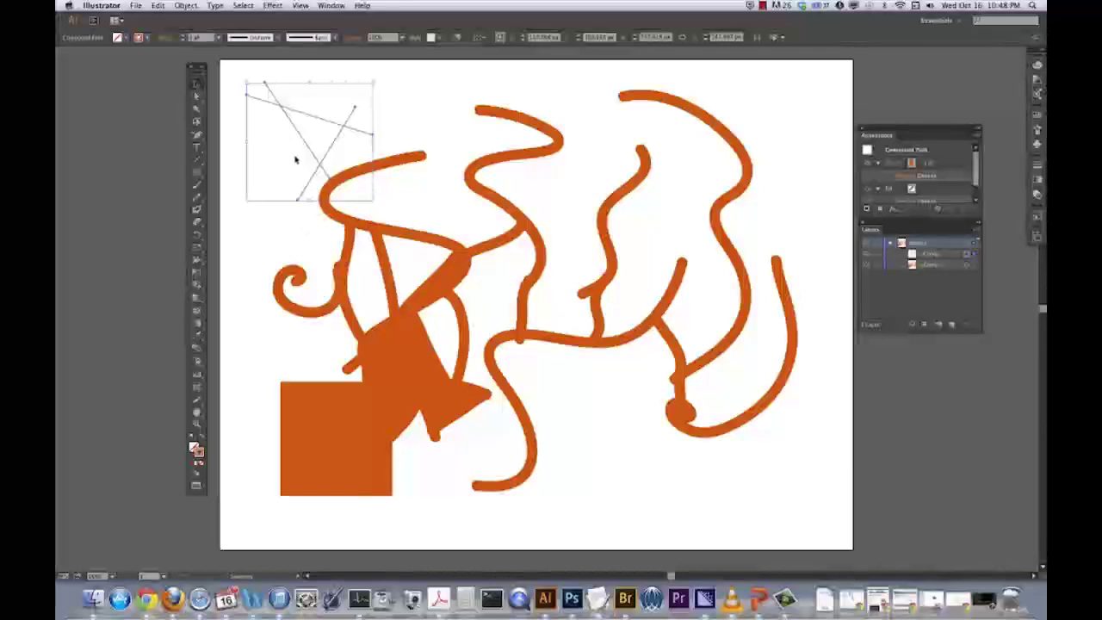
{"action": "left_click", "coordinate": [186, 5]}
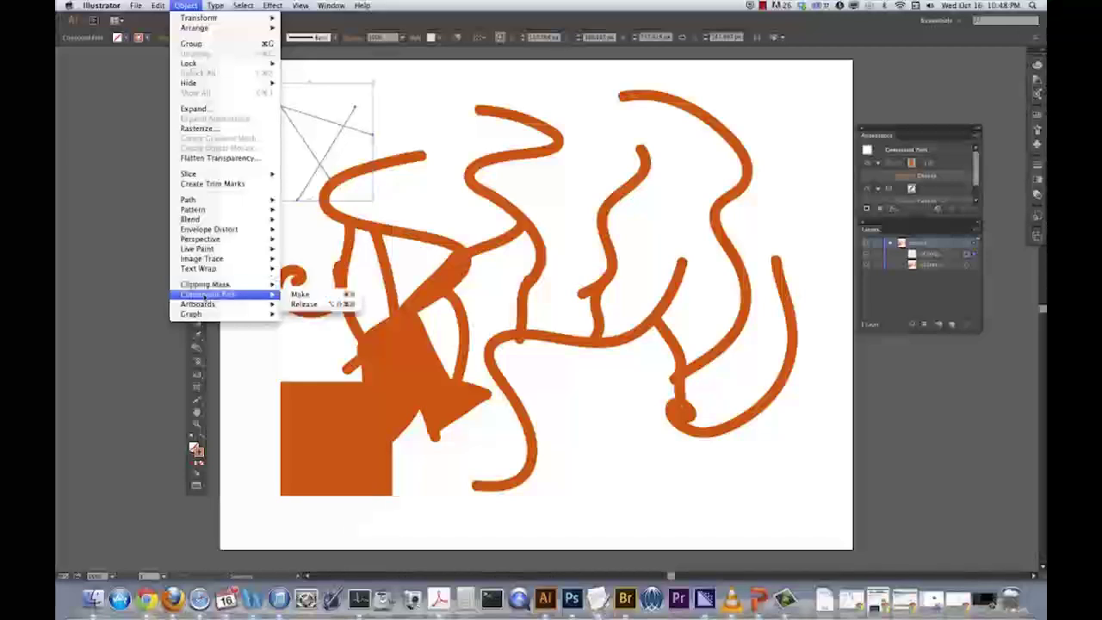
{"action": "mouse_move", "coordinate": [204, 294]}
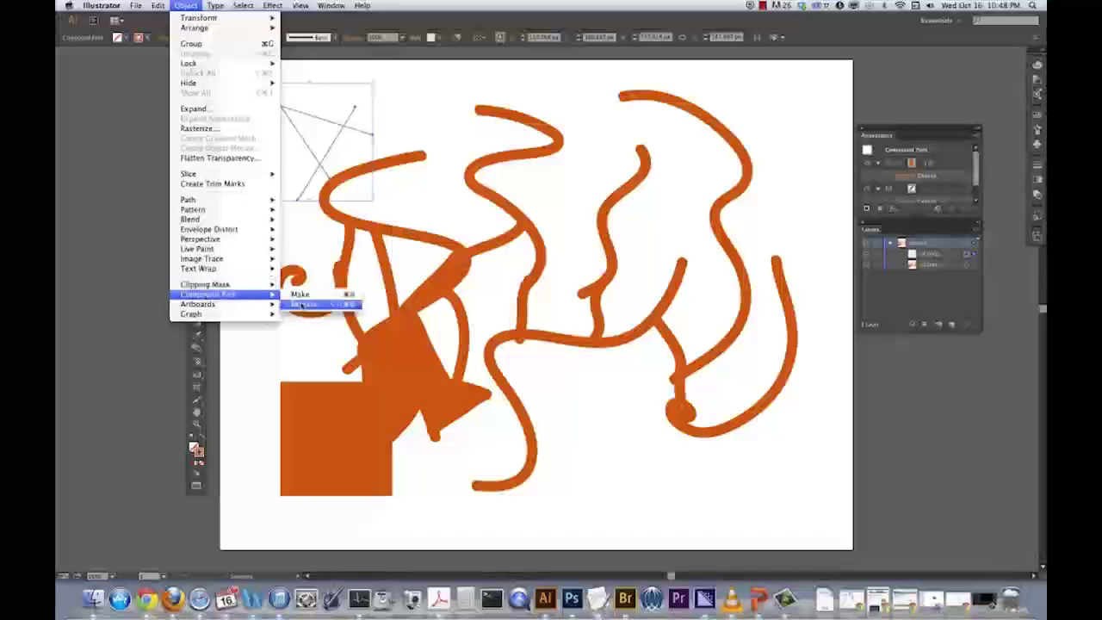
{"action": "left_click", "coordinate": [299, 294]}
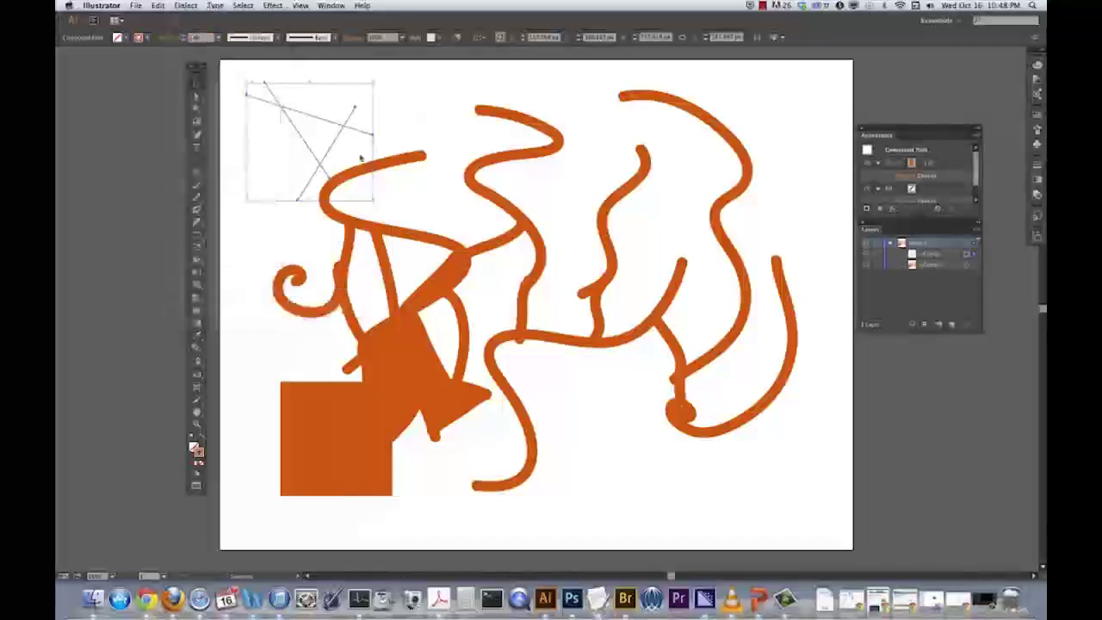
- Move two of the compound path's lines individually in isolation mode, exit isolation, and delete the whole compound path
{"action": "double_click", "coordinate": [291, 127]}
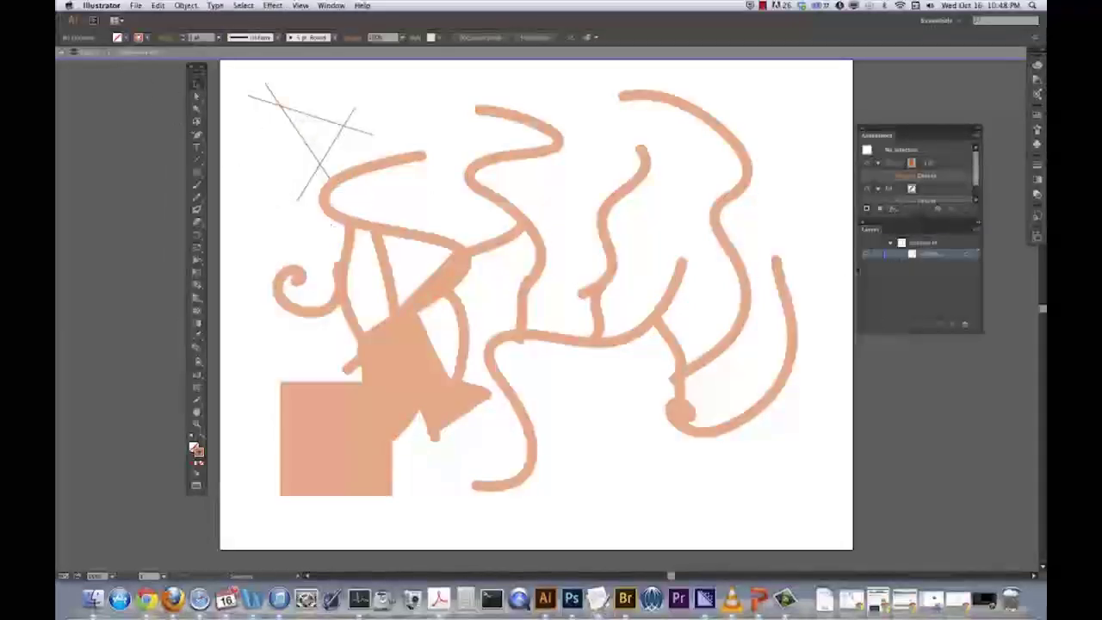
{"action": "left_click", "coordinate": [303, 197]}
{"action": "left_click_drag", "start_coordinate": [303, 195], "coordinate": [328, 222]}
{"action": "left_click_drag", "start_coordinate": [293, 135], "coordinate": [297, 147]}
{"action": "double_click", "coordinate": [248, 162]}
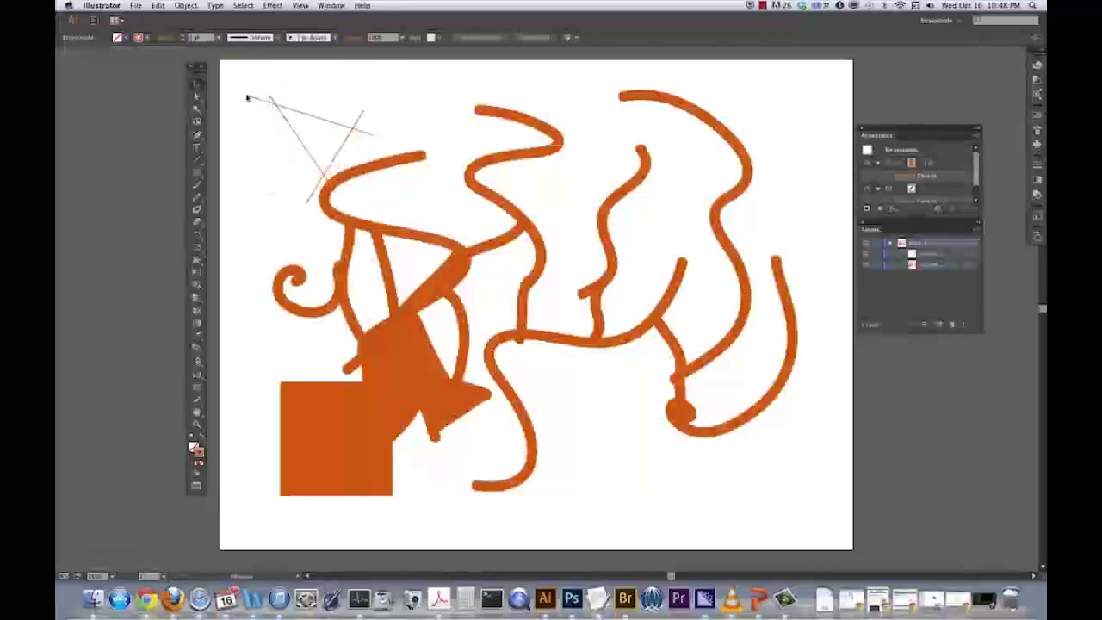
{"action": "left_click", "coordinate": [349, 140]}
{"action": "key", "text": "Delete"}
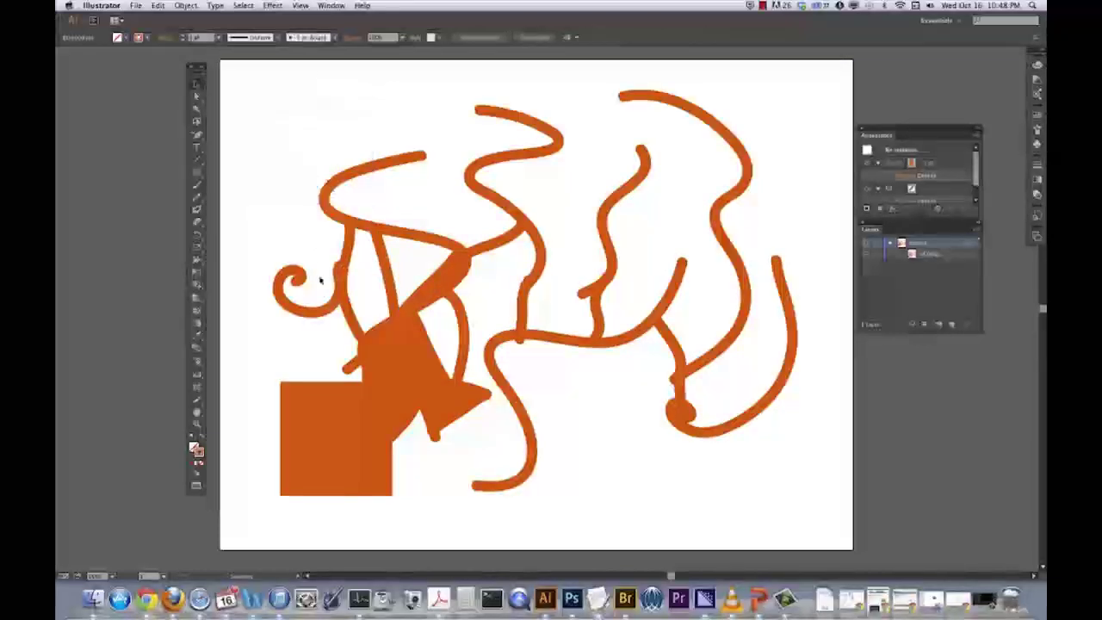
- Enter isolation mode on the blob shape's compound path and reposition its enclosed openings individually
{"action": "key", "text": "super+a"}
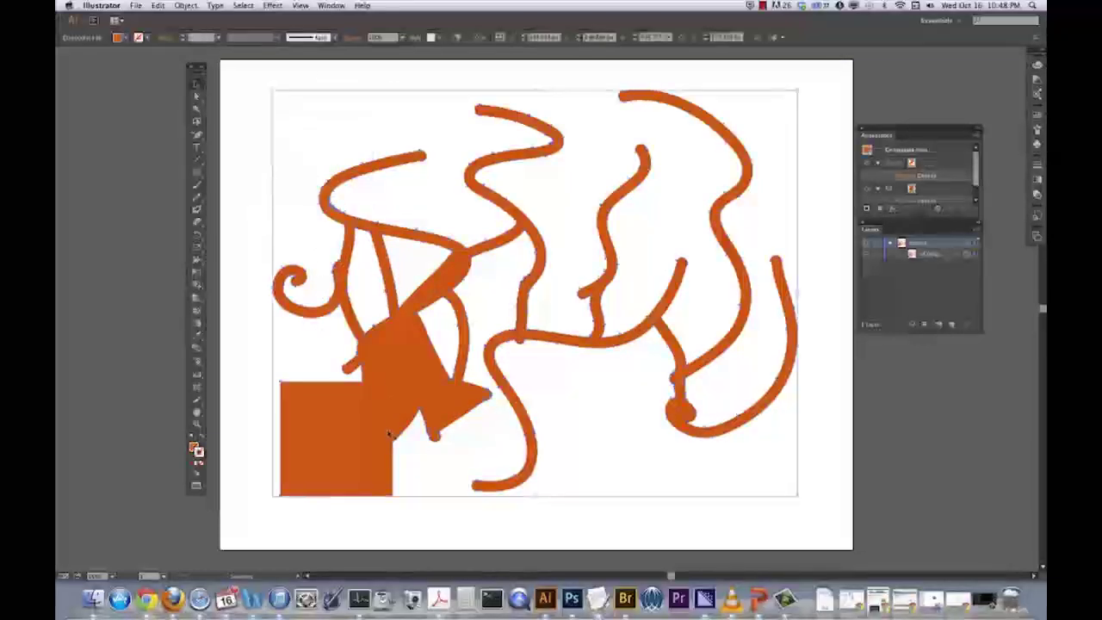
{"action": "double_click", "coordinate": [392, 347]}
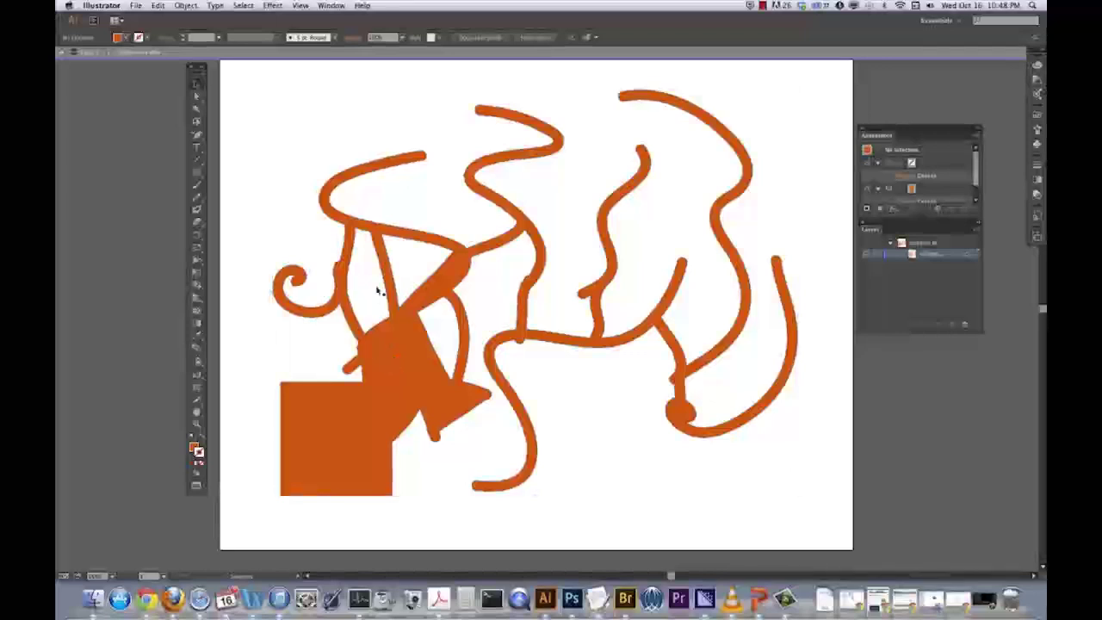
{"action": "left_click", "coordinate": [383, 337]}
{"action": "left_click", "coordinate": [352, 312]}
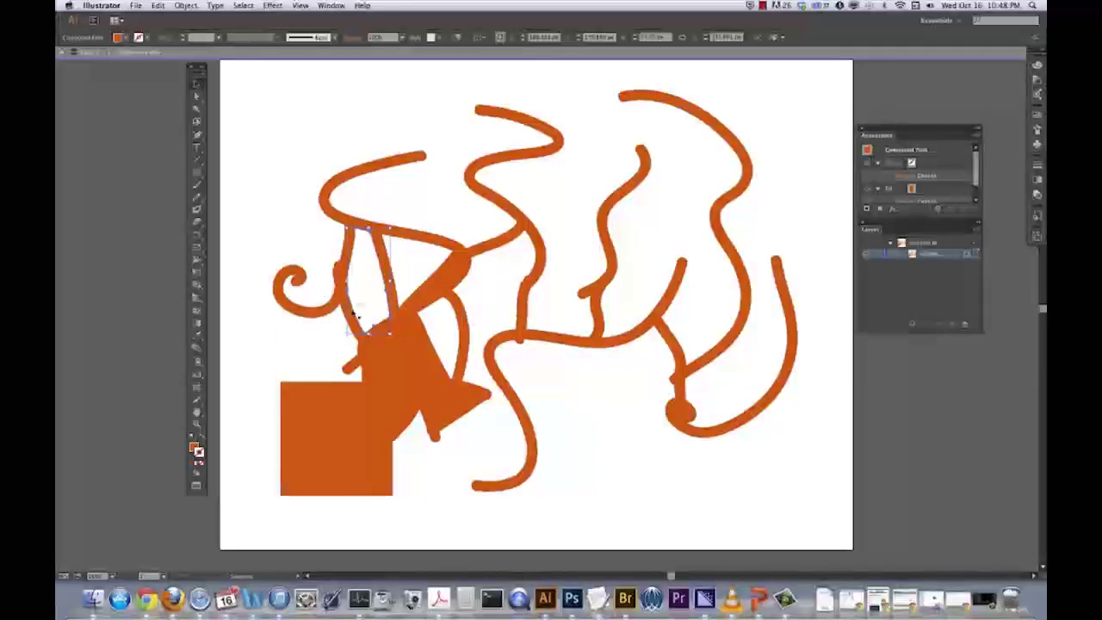
{"action": "left_click_drag", "start_coordinate": [357, 319], "coordinate": [444, 274]}
{"action": "left_click", "coordinate": [399, 308]}
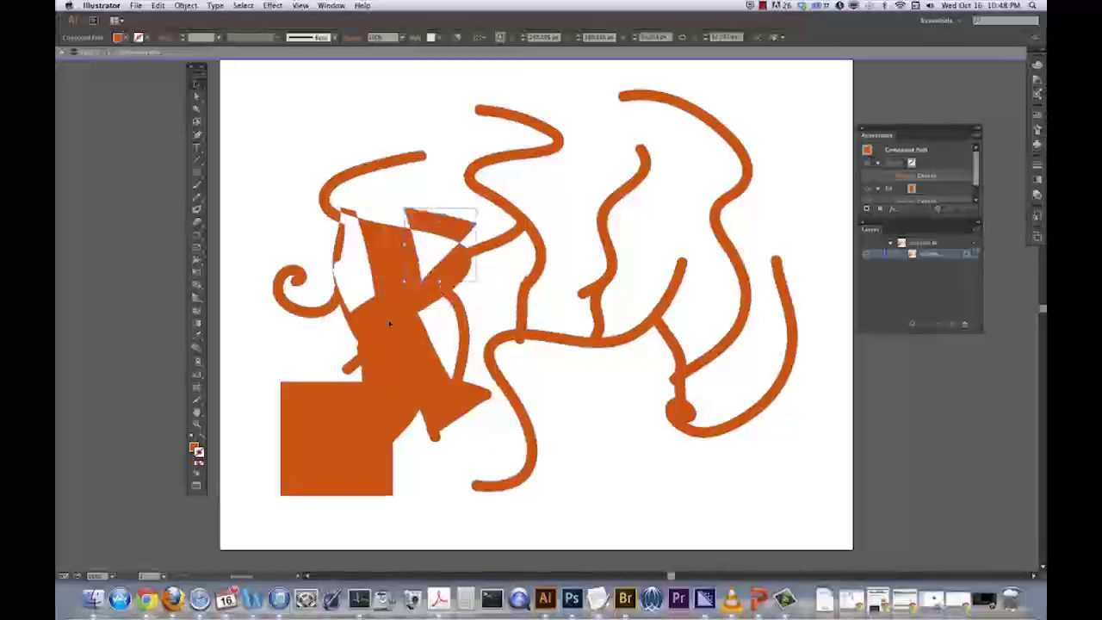
{"action": "left_click_drag", "start_coordinate": [358, 312], "coordinate": [377, 332]}
{"action": "left_click", "coordinate": [445, 371]}
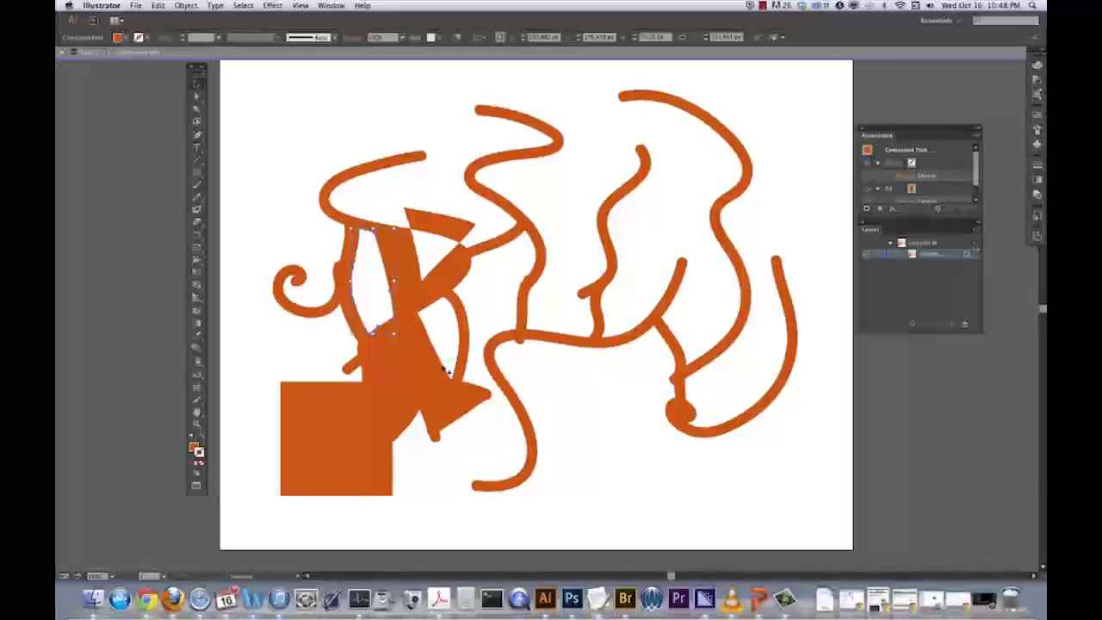
{"action": "left_click_drag", "start_coordinate": [445, 375], "coordinate": [426, 394]}
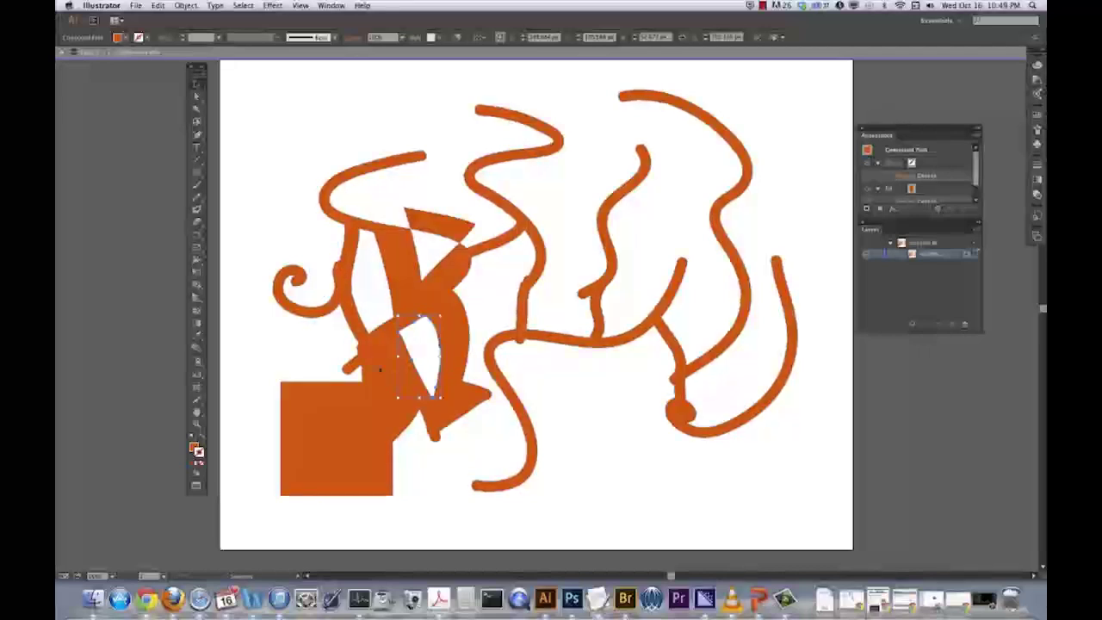
- Delete the three enclosed openings from the blob's compound path so that its thick section is solid
{"action": "left_click", "coordinate": [389, 293]}
{"action": "left_click", "coordinate": [382, 326]}
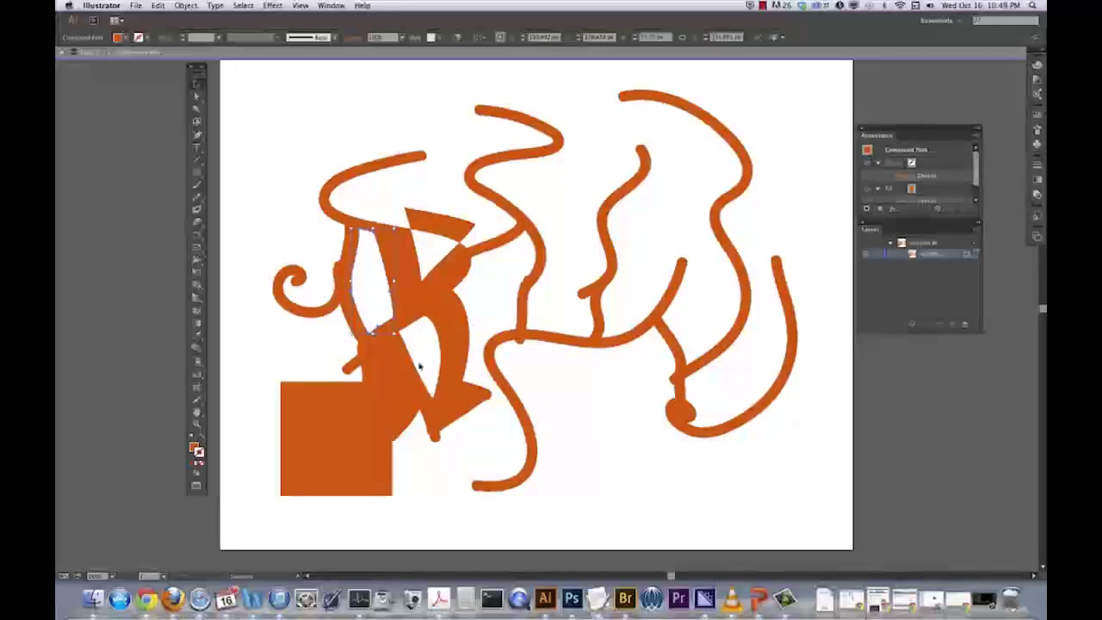
{"action": "key", "text": "Delete"}
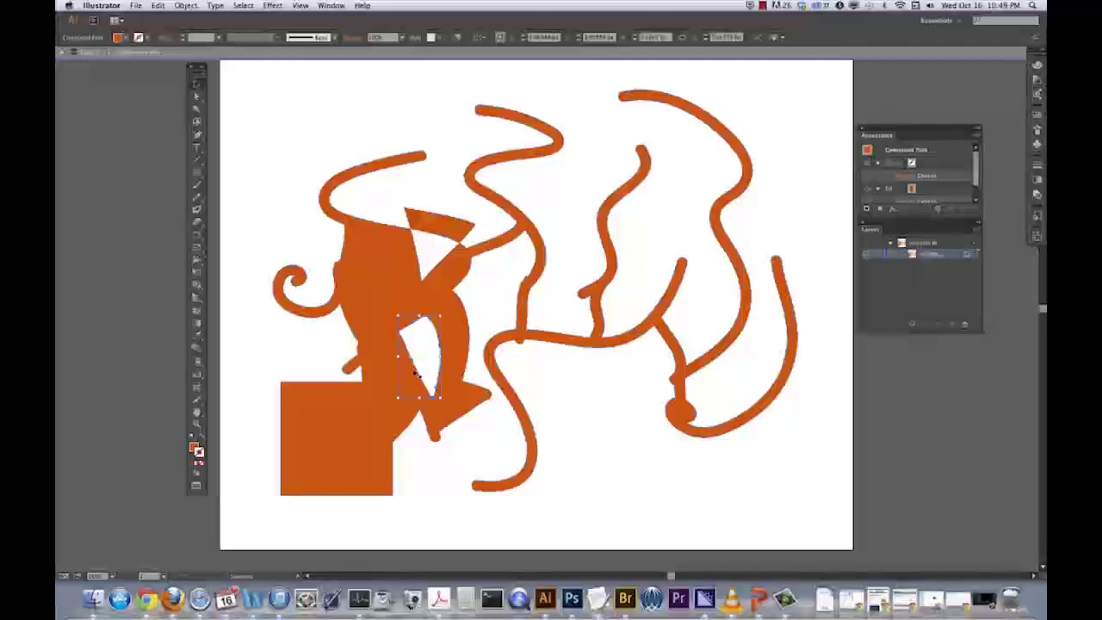
{"action": "left_click", "coordinate": [418, 338]}
{"action": "left_click", "coordinate": [421, 274]}
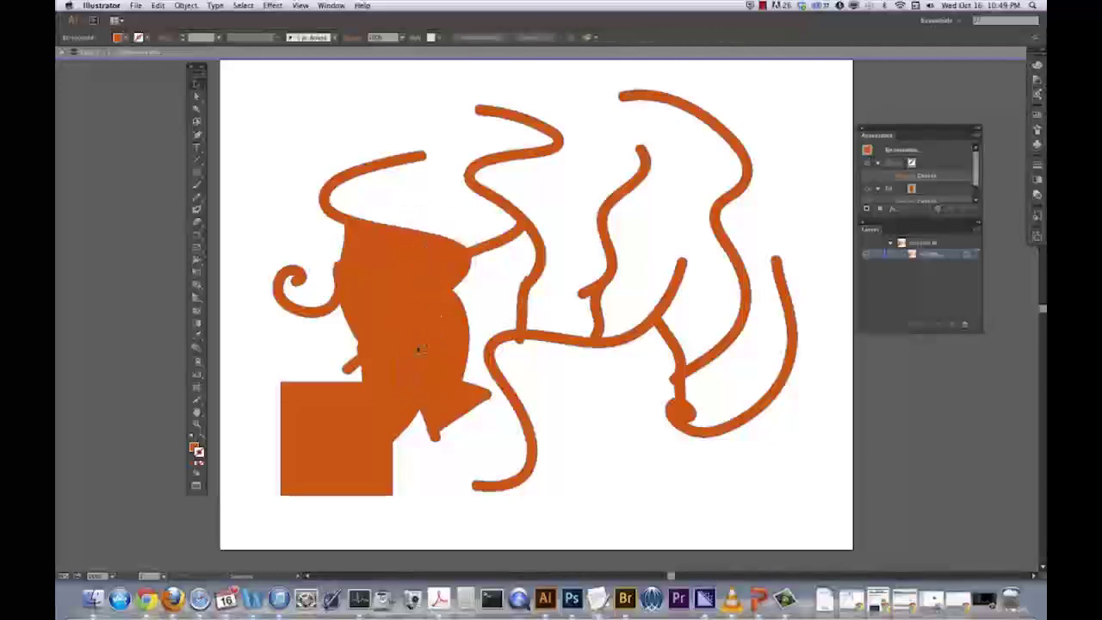
- Exit isolation mode, move the entire blob shape toward the artboard's lower right, and activate the Blob Brush tool
{"action": "key", "text": "super+shift+a"}
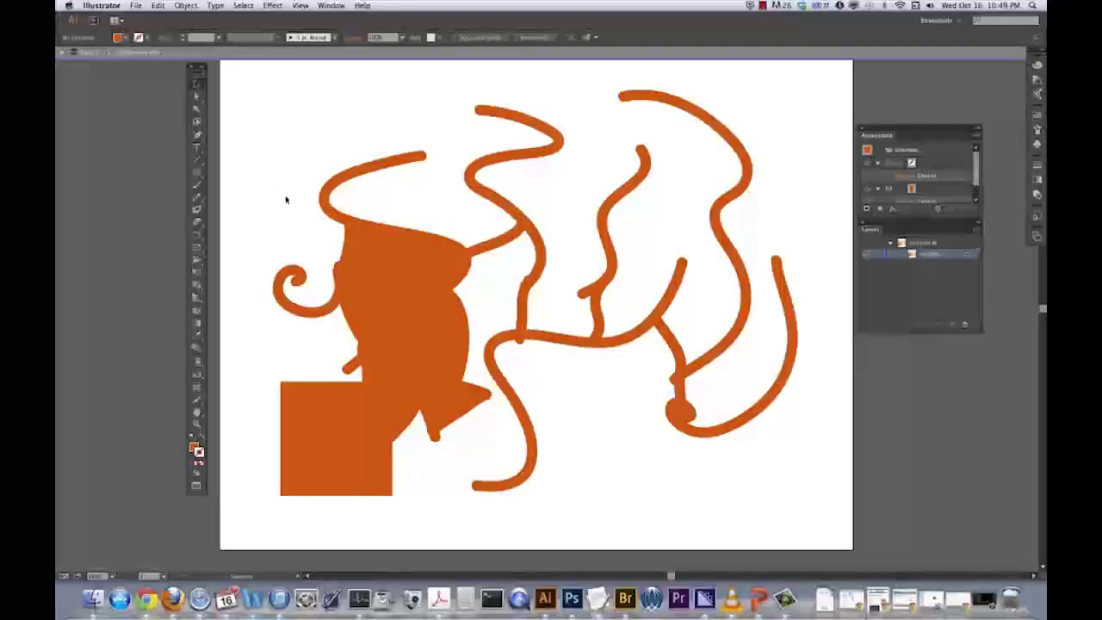
{"action": "double_click", "coordinate": [301, 153]}
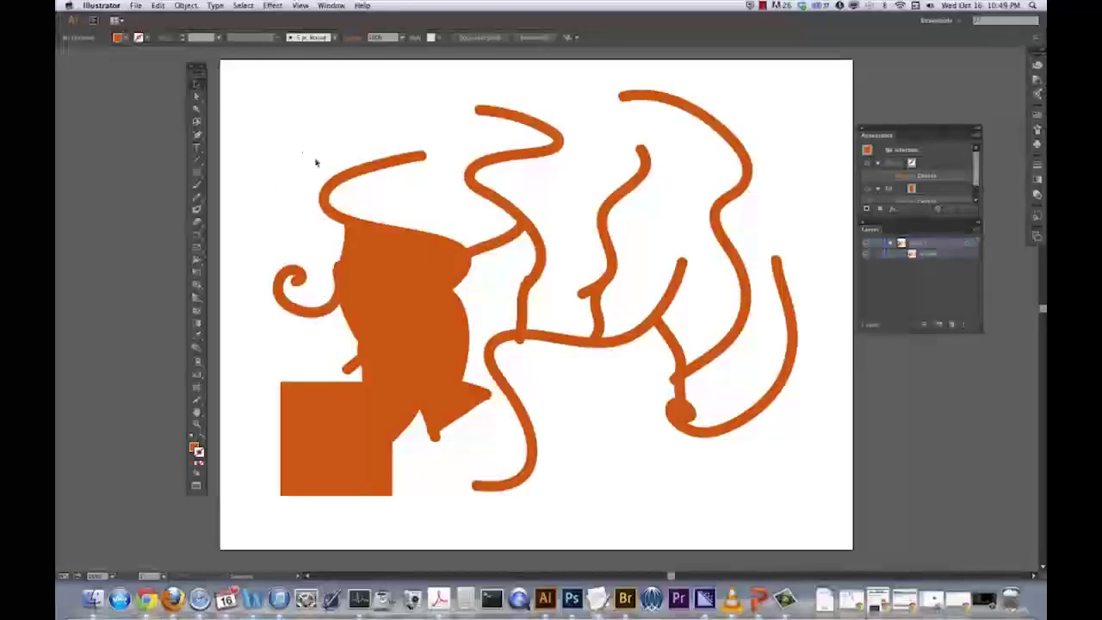
{"action": "left_click_drag", "start_coordinate": [387, 327], "coordinate": [428, 401]}
{"action": "left_click", "coordinate": [280, 301]}
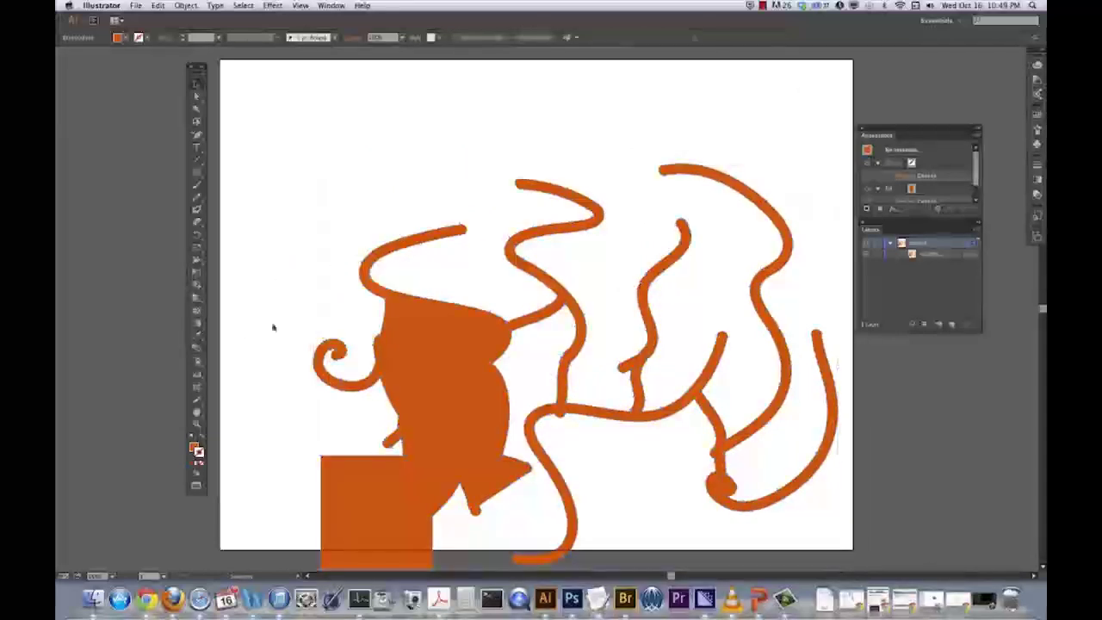
{"action": "left_click", "coordinate": [196, 210]}
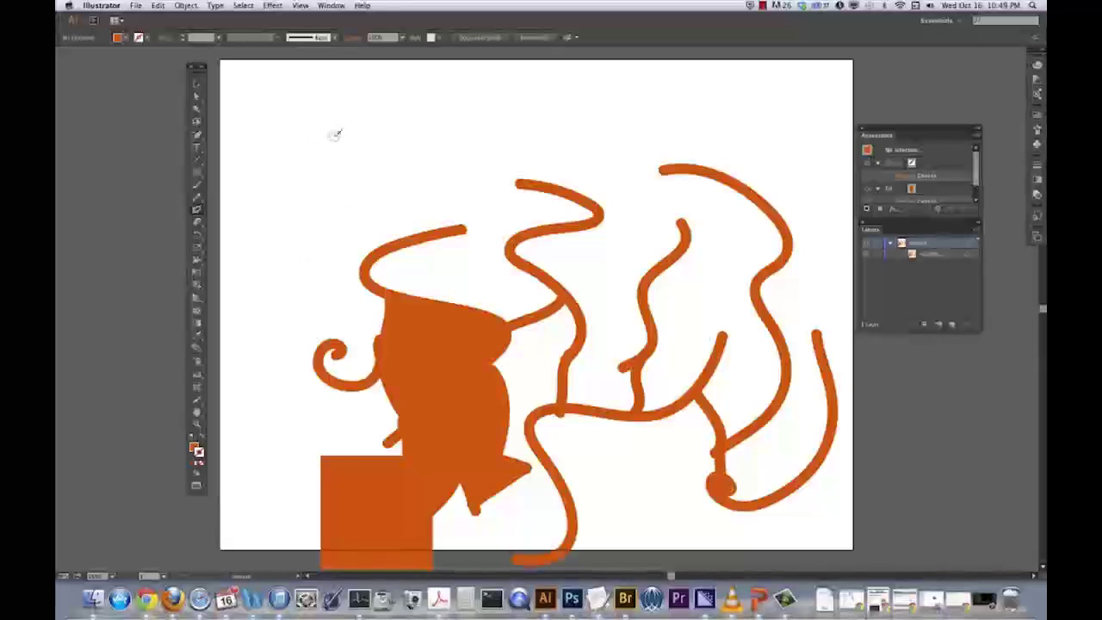
- Paint a closed teardrop-shaped loop in the artboard's upper-left area with the Blob Brush, using two joined strokes
{"action": "mouse_move", "coordinate": [285, 101]}
{"action": "left_mouse_down"}
{"action": "mouse_move", "coordinate": [418, 99]}
{"action": "mouse_move", "coordinate": [355, 199]}
{"action": "mouse_move", "coordinate": [315, 179]}
{"action": "left_mouse_up"}
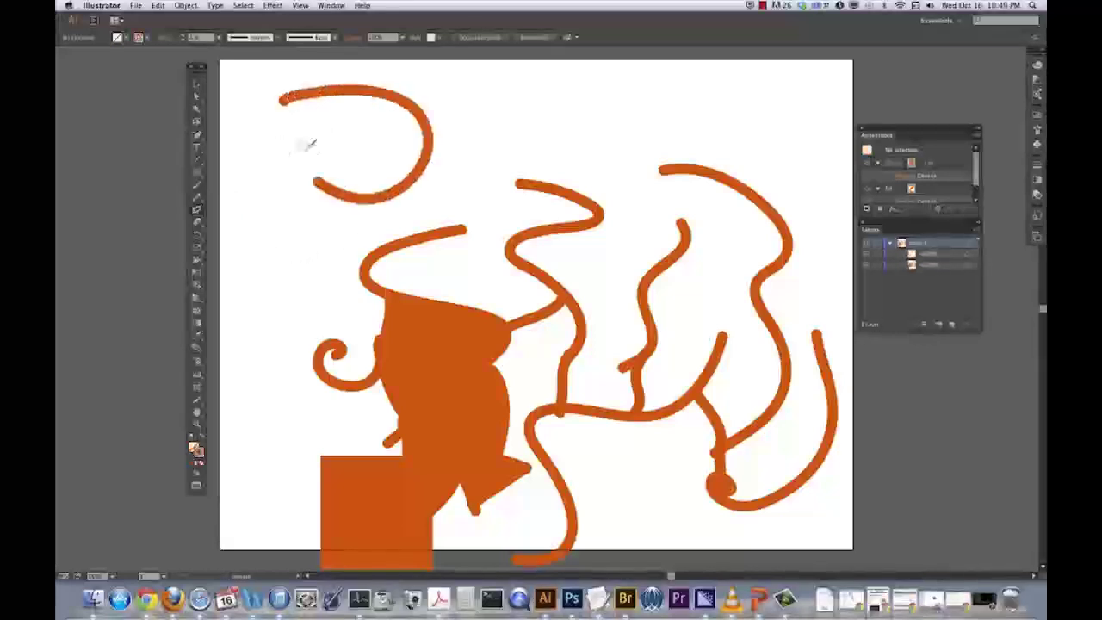
{"action": "key", "text": "super+shift+a"}
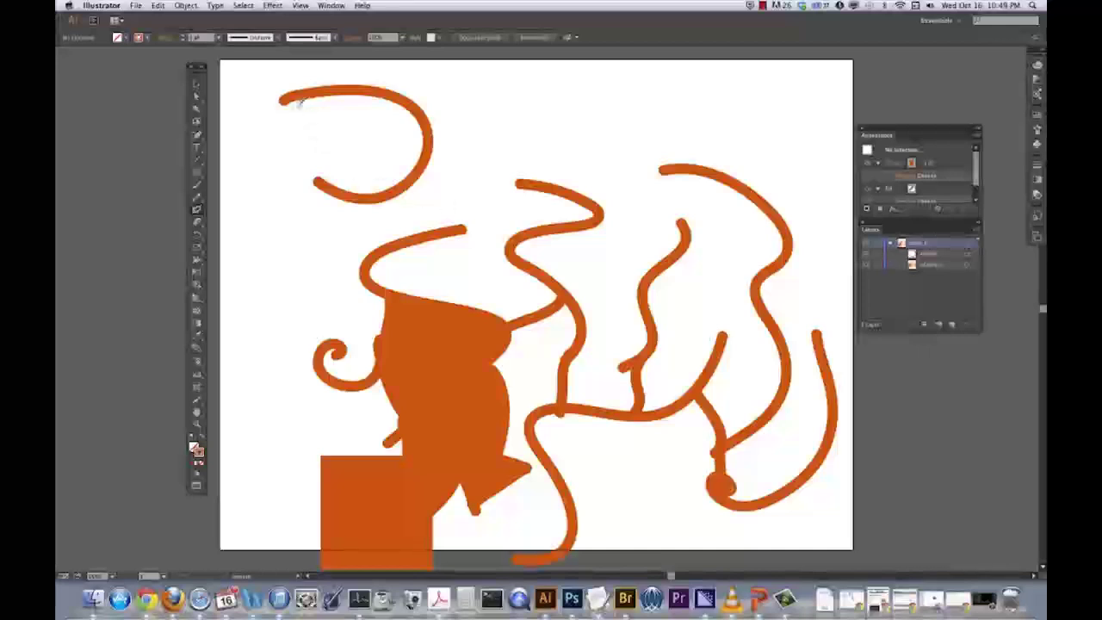
{"action": "left_click_drag", "start_coordinate": [286, 100], "coordinate": [315, 183]}
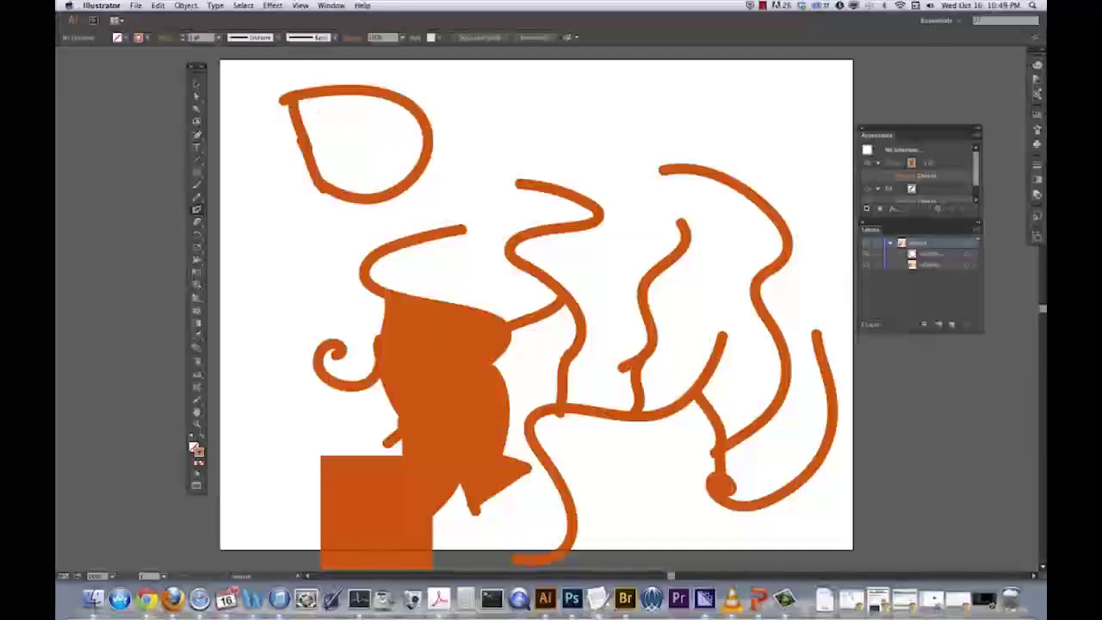
- Isolate the teardrop loop's compound path, delete its enclosed opening so the shape becomes solid, and exit isolation mode
{"action": "left_click", "coordinate": [196, 84]}
{"action": "left_click", "coordinate": [303, 153]}
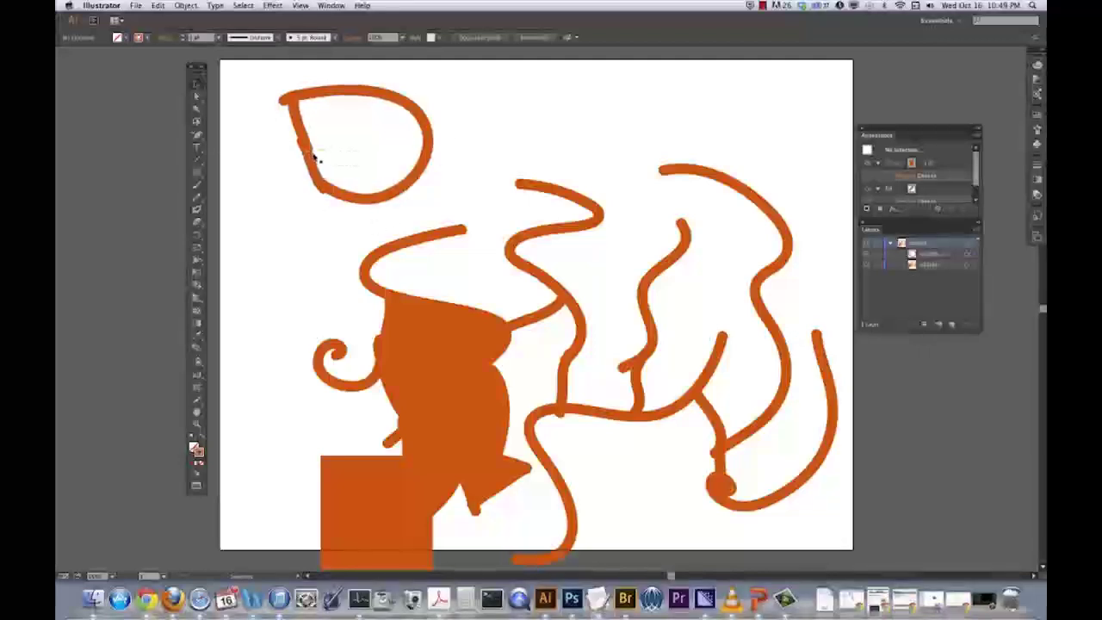
{"action": "double_click", "coordinate": [312, 155]}
{"action": "double_click", "coordinate": [348, 209]}
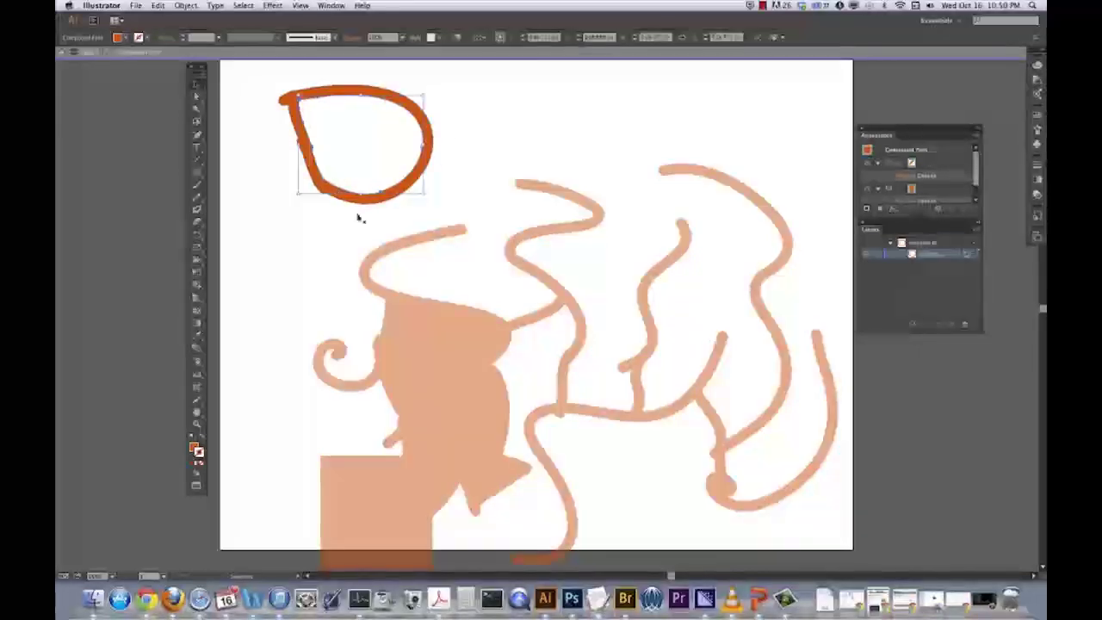
{"action": "key", "text": "Delete"}
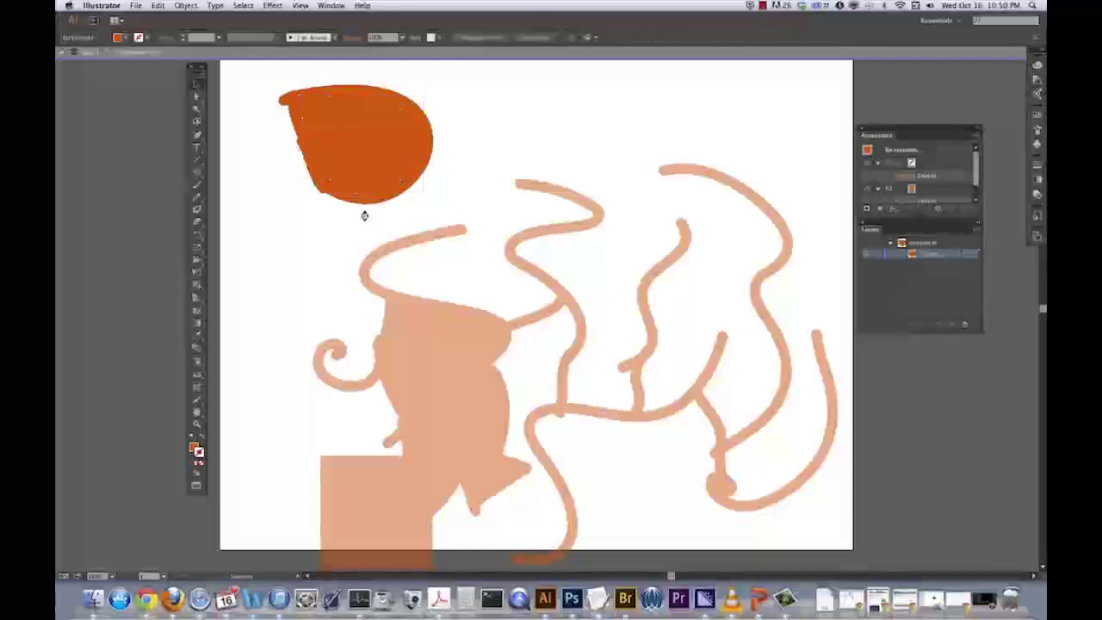
{"action": "double_click", "coordinate": [276, 186]}
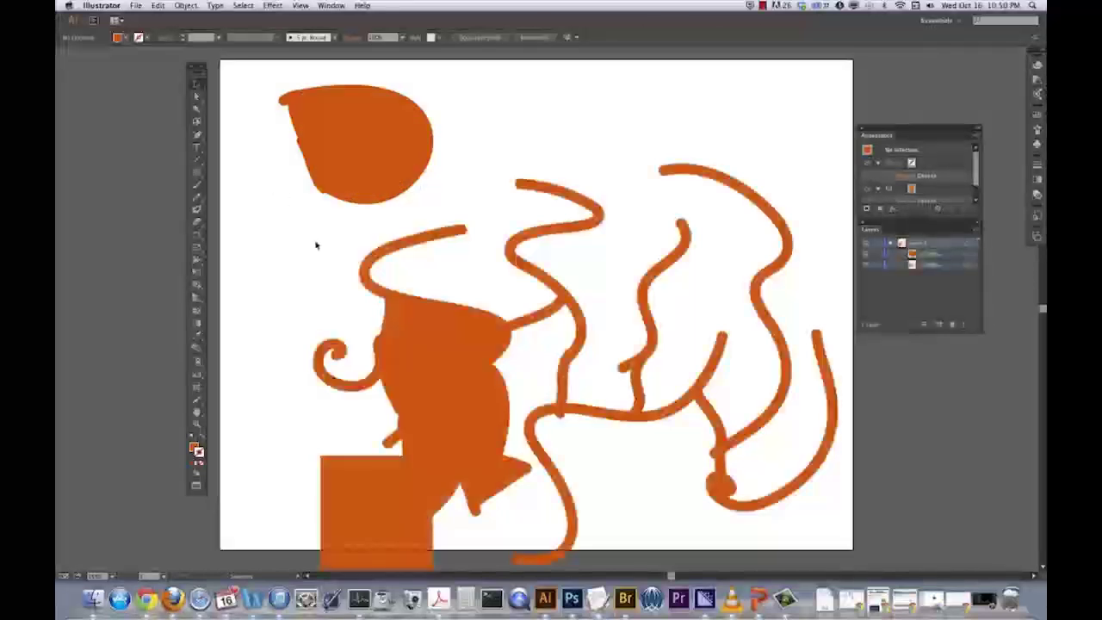
- Reposition the solid teardrop shape and stretch it horizontally across the upper-left part of the artboard
{"action": "left_click", "coordinate": [362, 163]}
{"action": "mouse_move", "coordinate": [361, 164]}
{"action": "left_mouse_down"}
{"action": "mouse_move", "coordinate": [313, 168]}
{"action": "mouse_move", "coordinate": [352, 175]}
{"action": "left_mouse_up"}
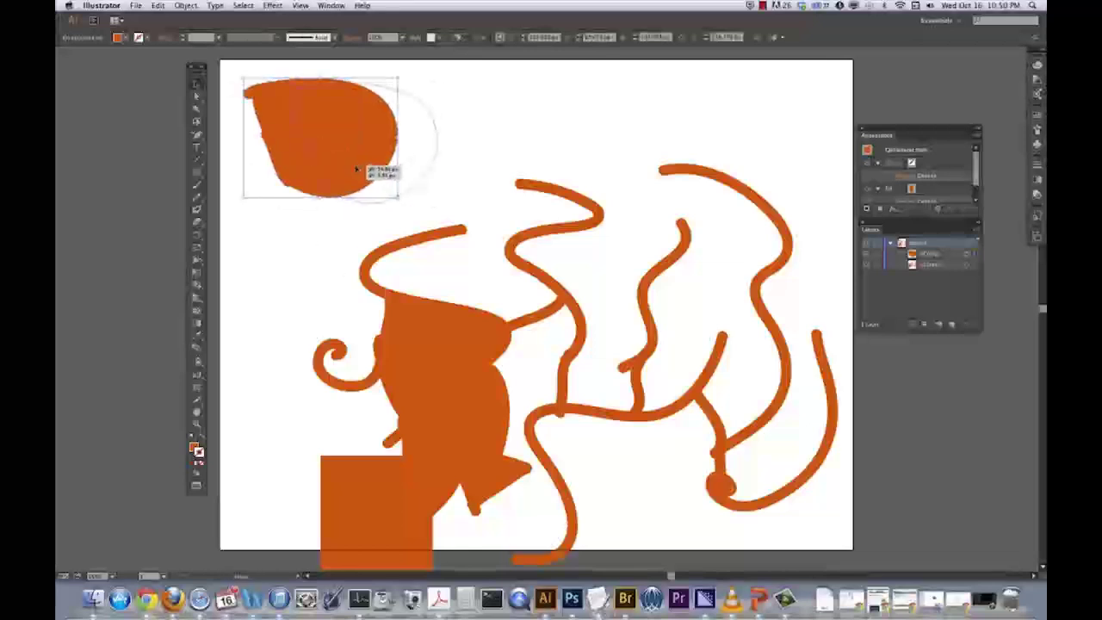
{"action": "left_click_drag", "start_coordinate": [438, 149], "coordinate": [571, 148]}
{"action": "left_click_drag", "start_coordinate": [408, 167], "coordinate": [348, 167]}
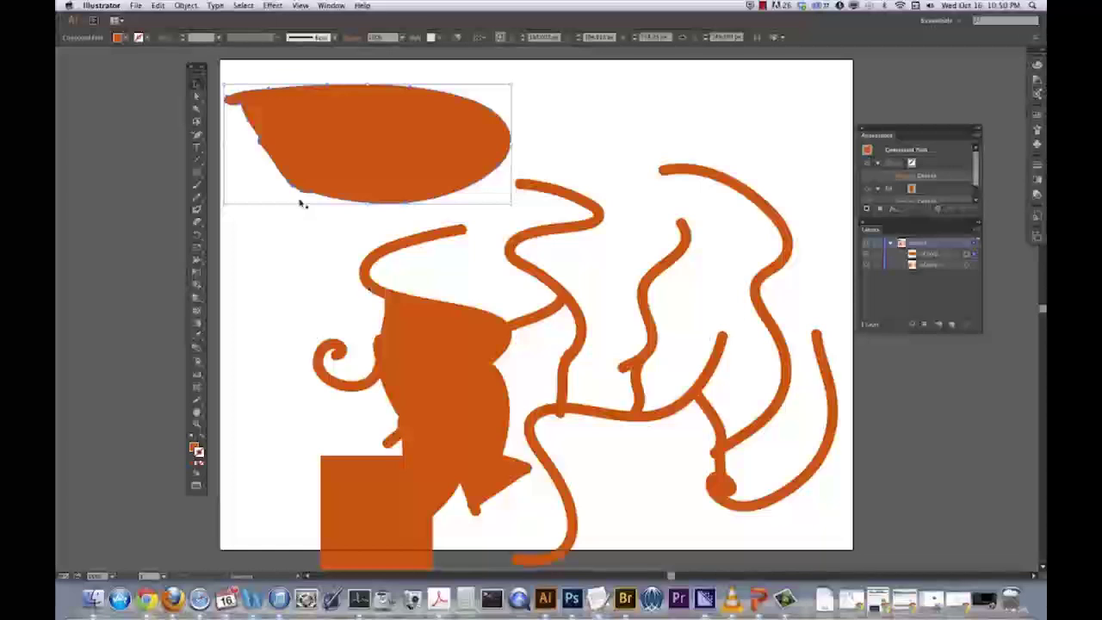
- Delete the stretched teardrop shape and all remaining artwork to leave the artboard empty
{"action": "key", "text": "Delete"}
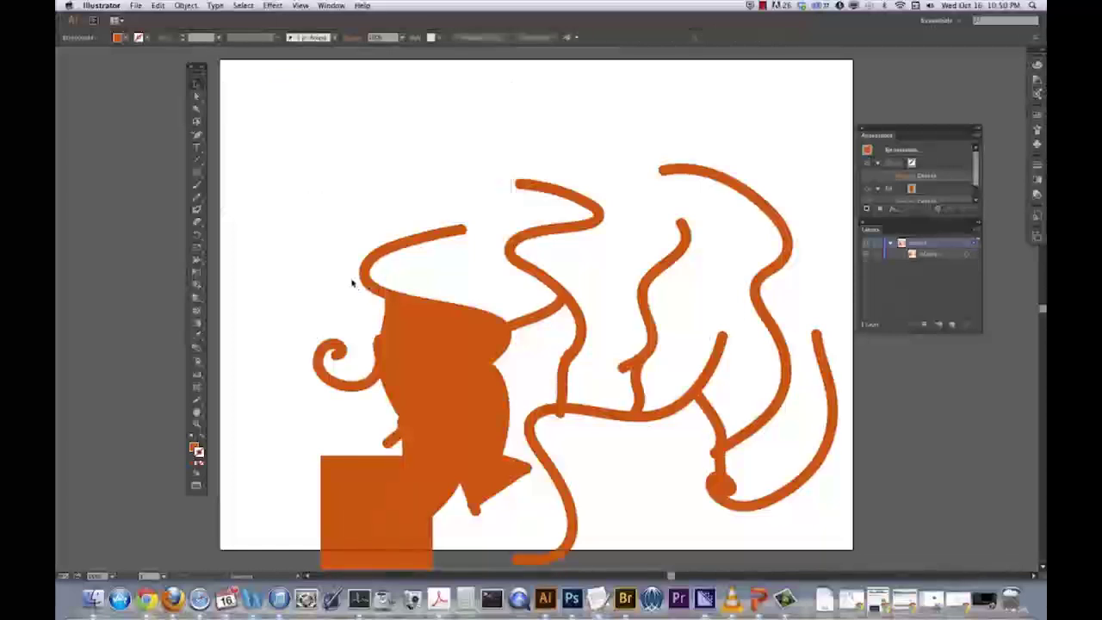
{"action": "key", "text": "super+a"}
{"action": "key", "text": "Delete"}
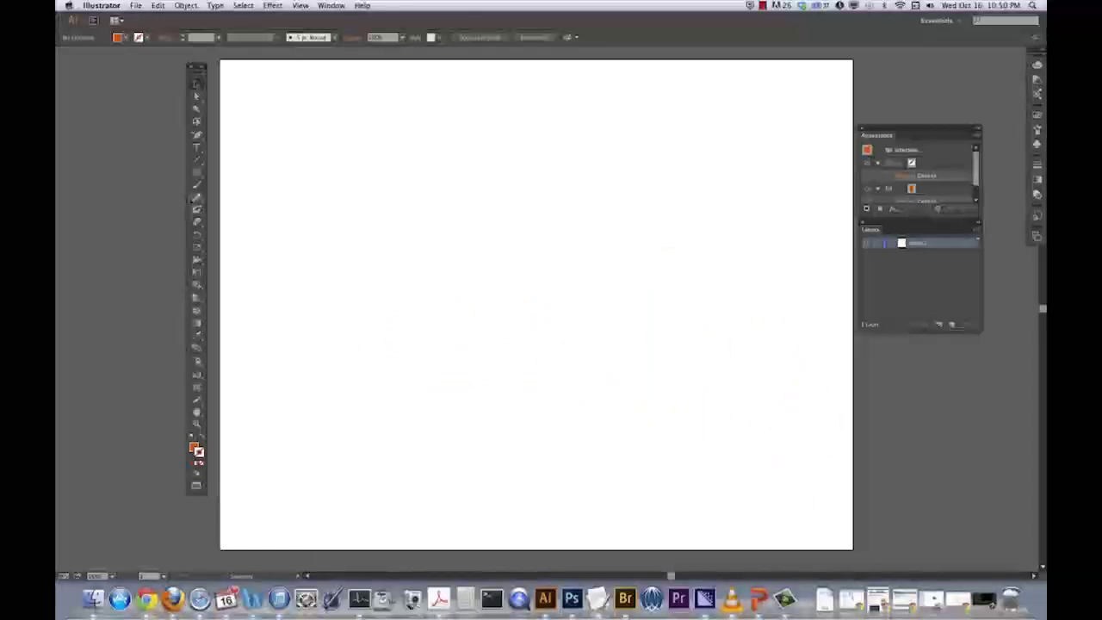
- Paint one winding S-shaped stroke across the upper half of the empty artboard with the Blob Brush
{"action": "left_click", "coordinate": [196, 210]}
{"action": "mouse_move", "coordinate": [375, 114]}
{"action": "left_mouse_down"}
{"action": "mouse_move", "coordinate": [514, 147]}
{"action": "mouse_move", "coordinate": [422, 246]}
{"action": "mouse_move", "coordinate": [499, 336]}
{"action": "left_mouse_up"}
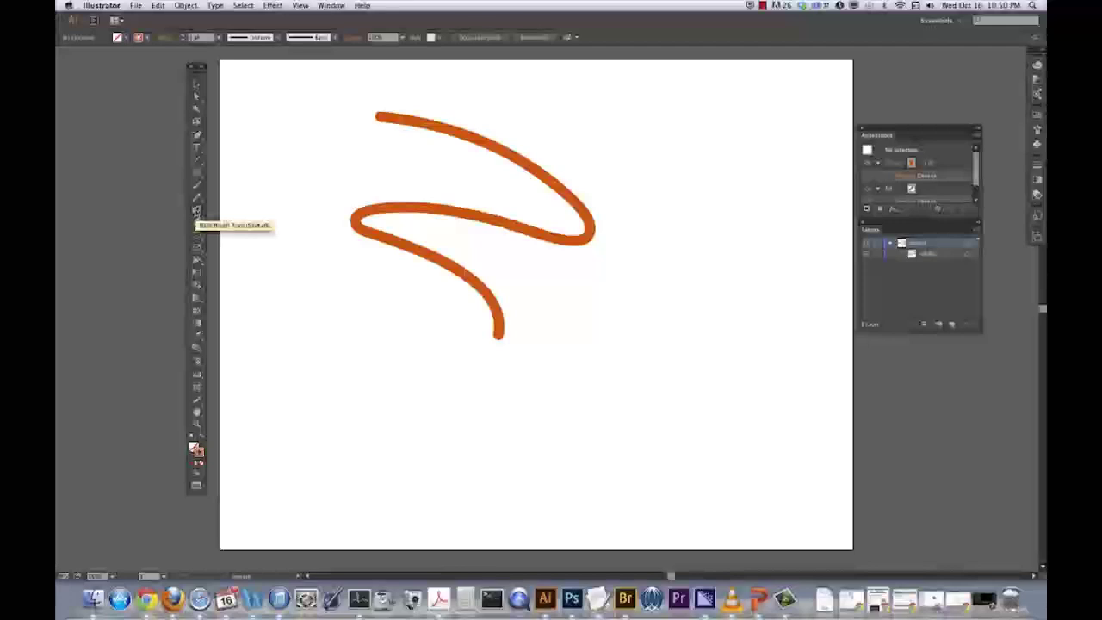
- Configure the Blob Brush options with a fidelity of 2 pixels and the brush size controlled by Pressure
{"action": "double_click", "coordinate": [196, 210]}
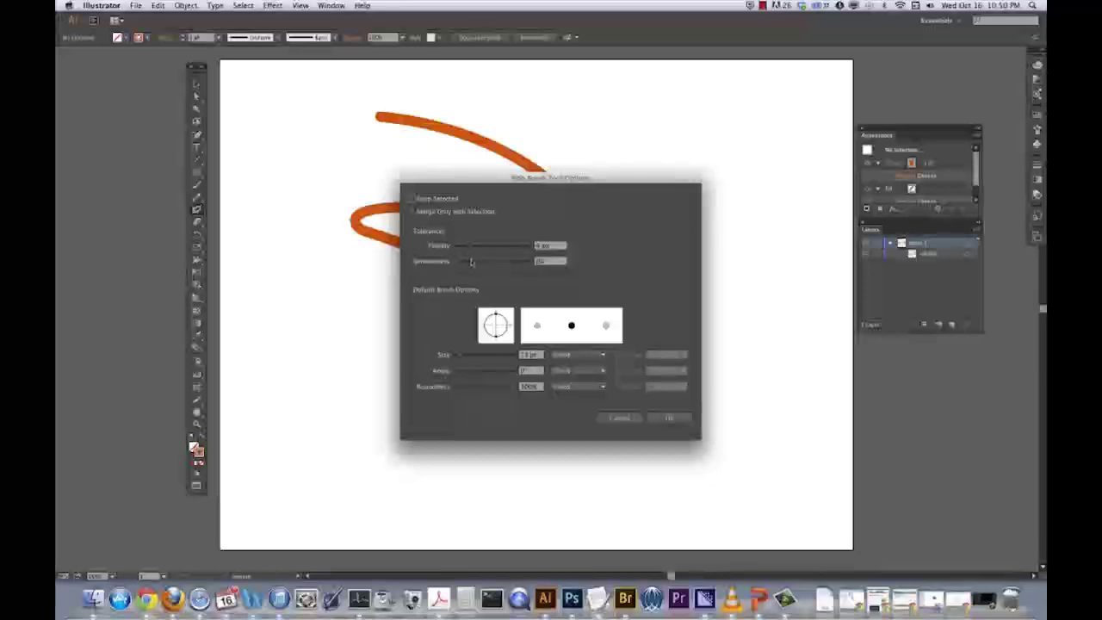
{"action": "left_click_drag", "start_coordinate": [469, 249], "coordinate": [460, 247]}
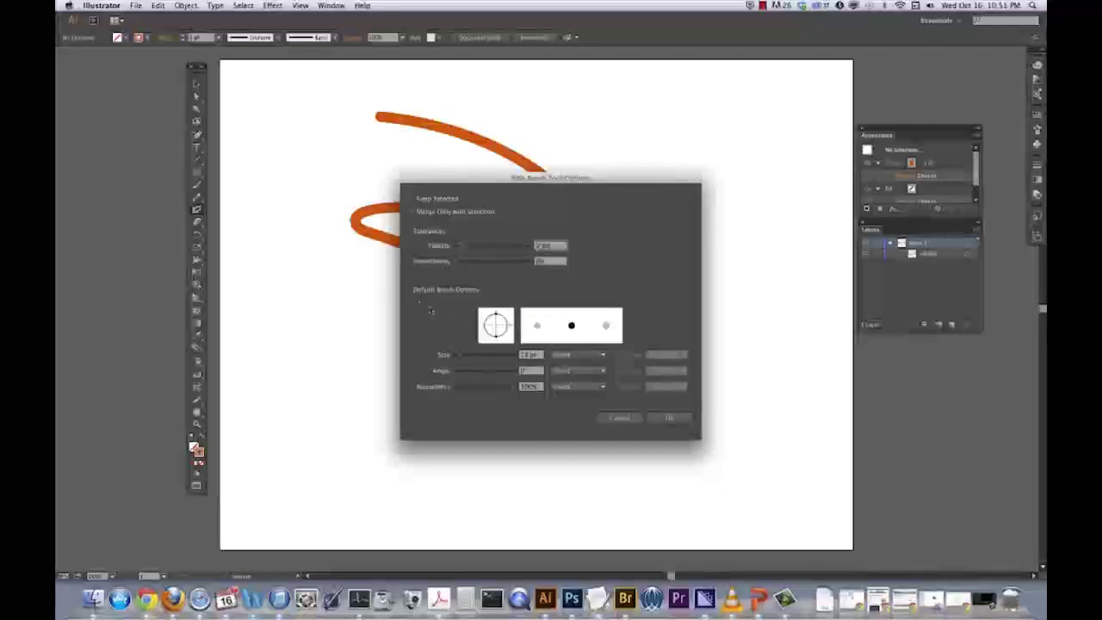
{"action": "left_click_drag", "start_coordinate": [496, 315], "coordinate": [505, 337]}
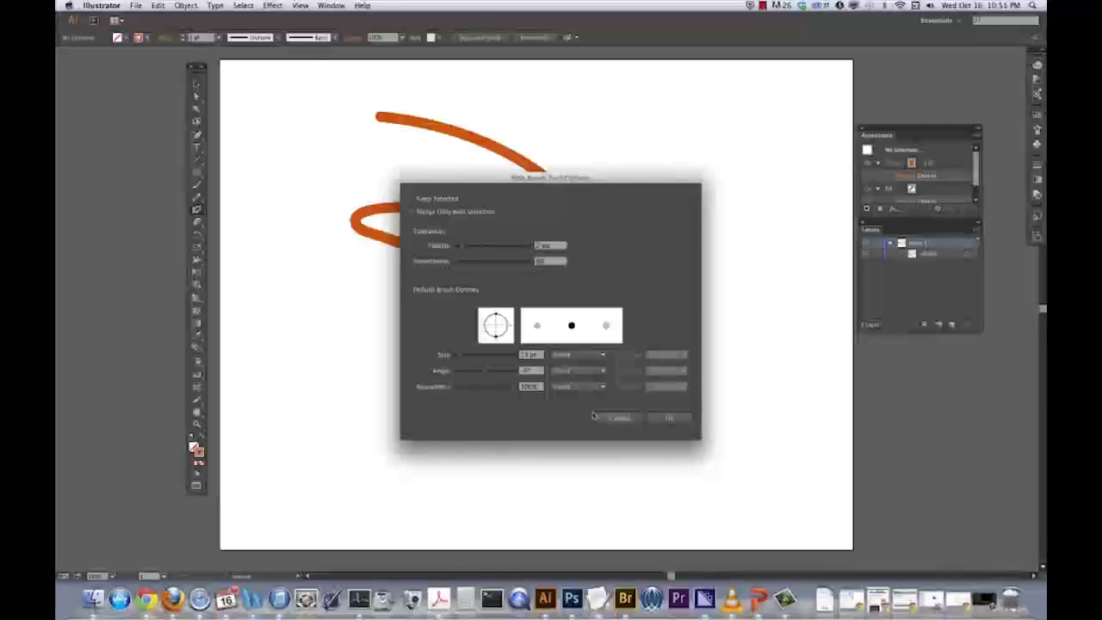
{"action": "left_click", "coordinate": [603, 356]}
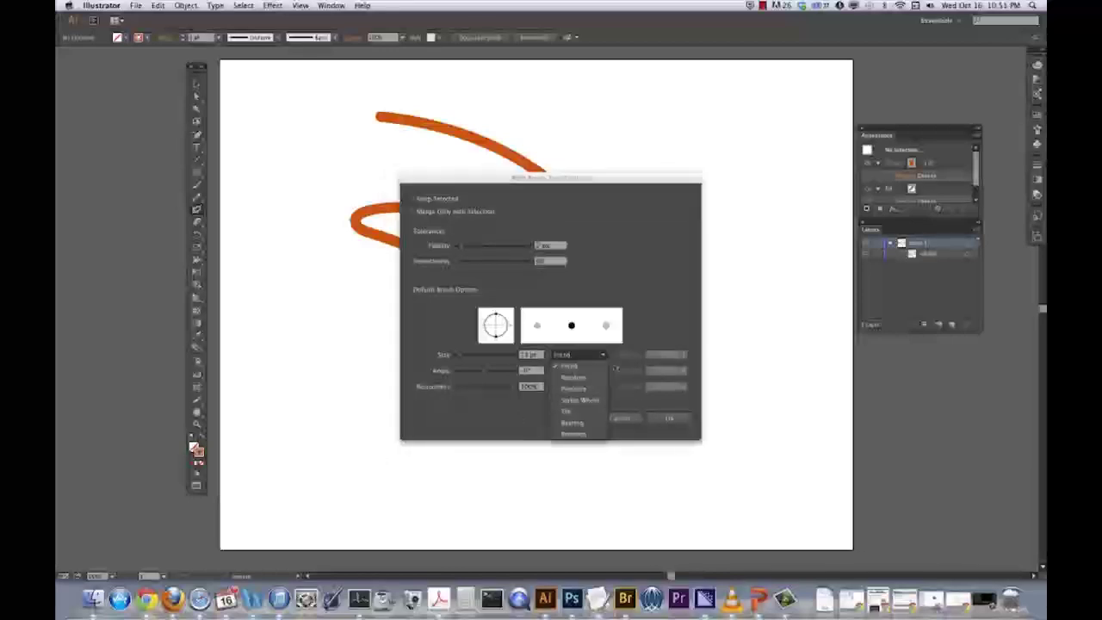
{"action": "left_click", "coordinate": [585, 393]}
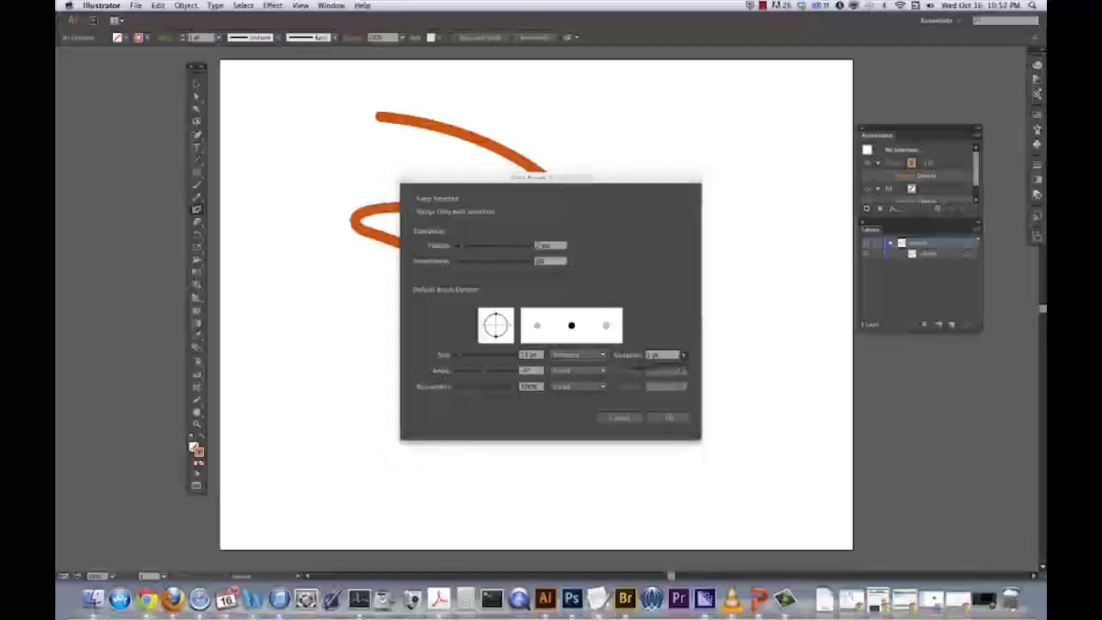
{"action": "left_click", "coordinate": [612, 375]}
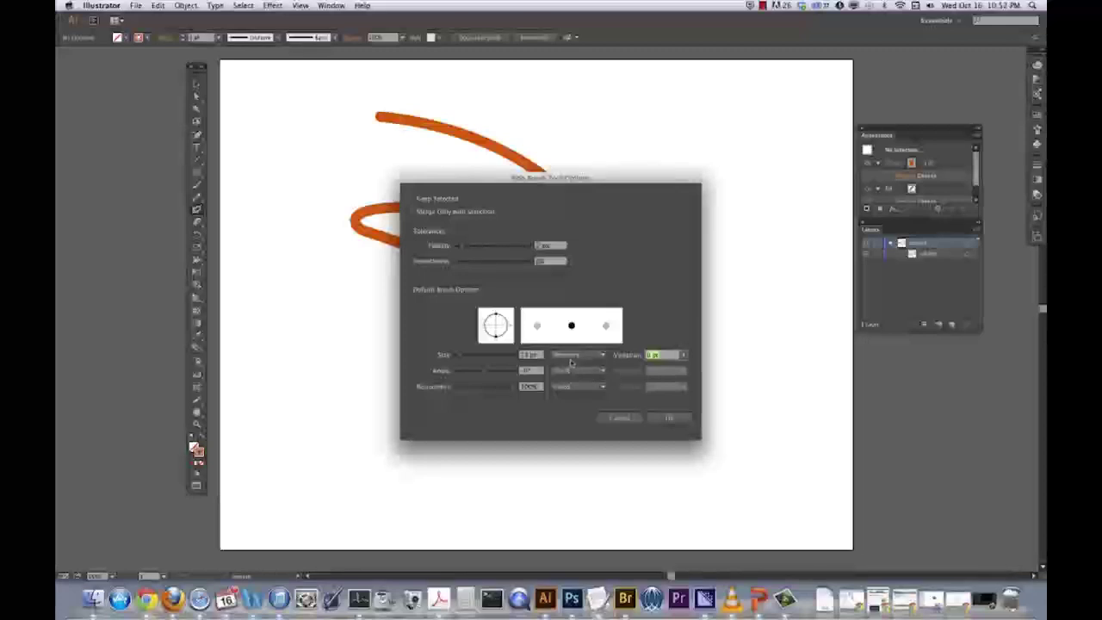
{"action": "left_click", "coordinate": [668, 418]}
- Paint a long arc and three shorter curved strokes beside and below the S-shaped stroke with the Blob Brush
{"action": "mouse_move", "coordinate": [573, 134]}
{"action": "left_mouse_down"}
{"action": "mouse_move", "coordinate": [589, 144]}
{"action": "mouse_move", "coordinate": [671, 364]}
{"action": "left_mouse_up"}
{"action": "left_click_drag", "start_coordinate": [609, 303], "coordinate": [577, 349]}
{"action": "mouse_move", "coordinate": [563, 293]}
{"action": "left_mouse_down"}
{"action": "mouse_move", "coordinate": [528, 364]}
{"action": "mouse_move", "coordinate": [389, 340]}
{"action": "left_mouse_up"}
{"action": "mouse_move", "coordinate": [353, 293]}
{"action": "left_mouse_down"}
{"action": "mouse_move", "coordinate": [361, 365]}
{"action": "mouse_move", "coordinate": [389, 405]}
{"action": "left_mouse_up"}
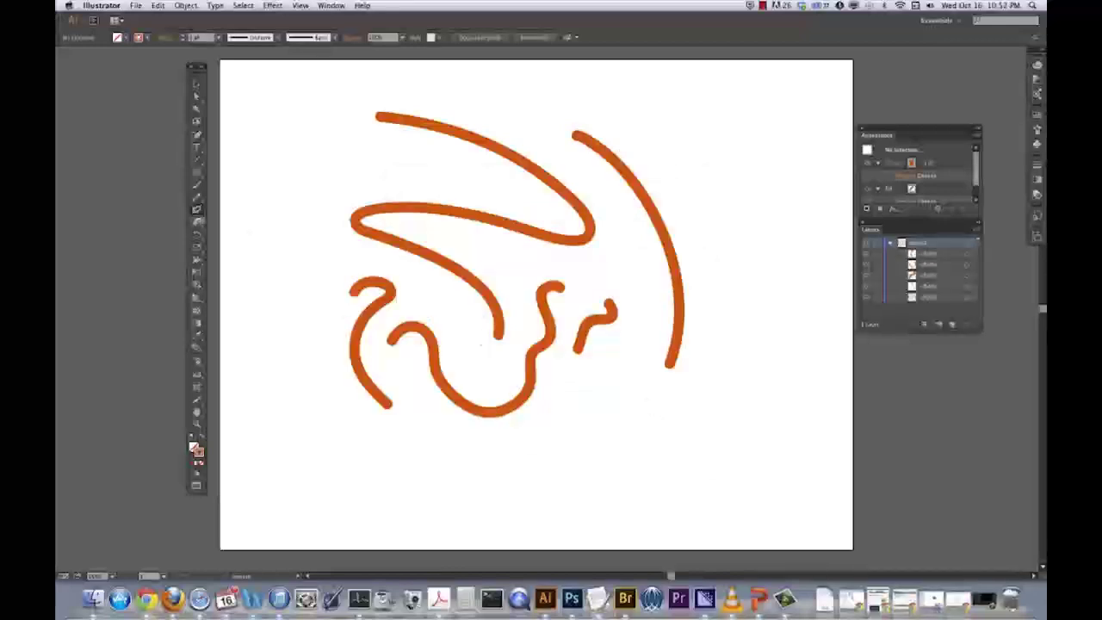
- Raise the Blob Brush's size variation to its maximum and paint one long pressure-varied stroke looping around the existing strokes
{"action": "double_click", "coordinate": [197, 210]}
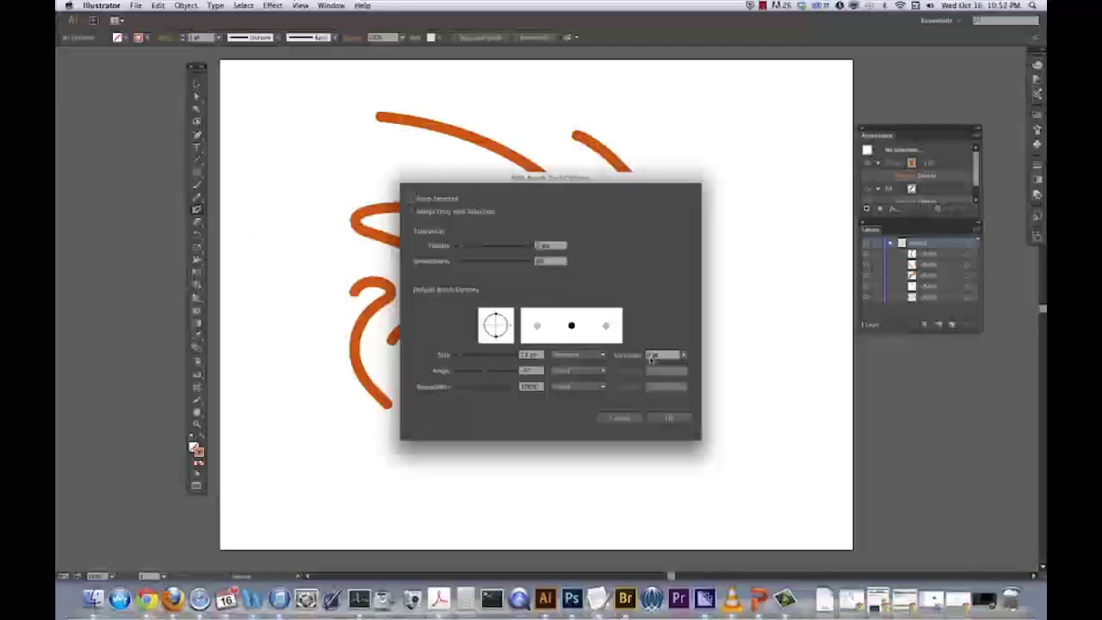
{"action": "left_click", "coordinate": [685, 356]}
{"action": "left_click_drag", "start_coordinate": [632, 368], "coordinate": [702, 373]}
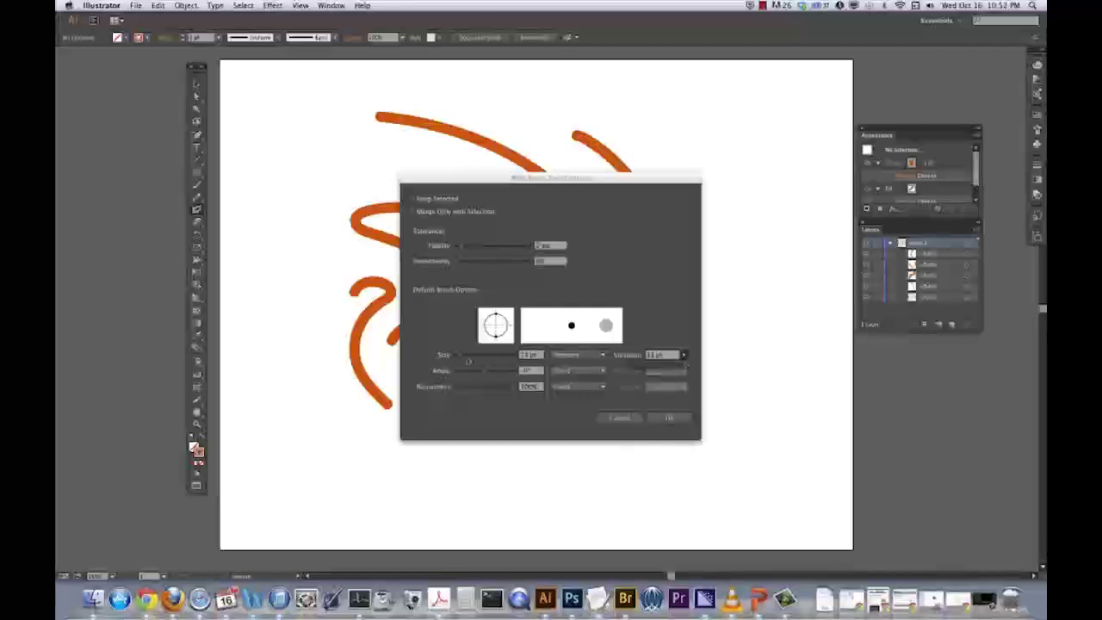
{"action": "left_click", "coordinate": [669, 418]}
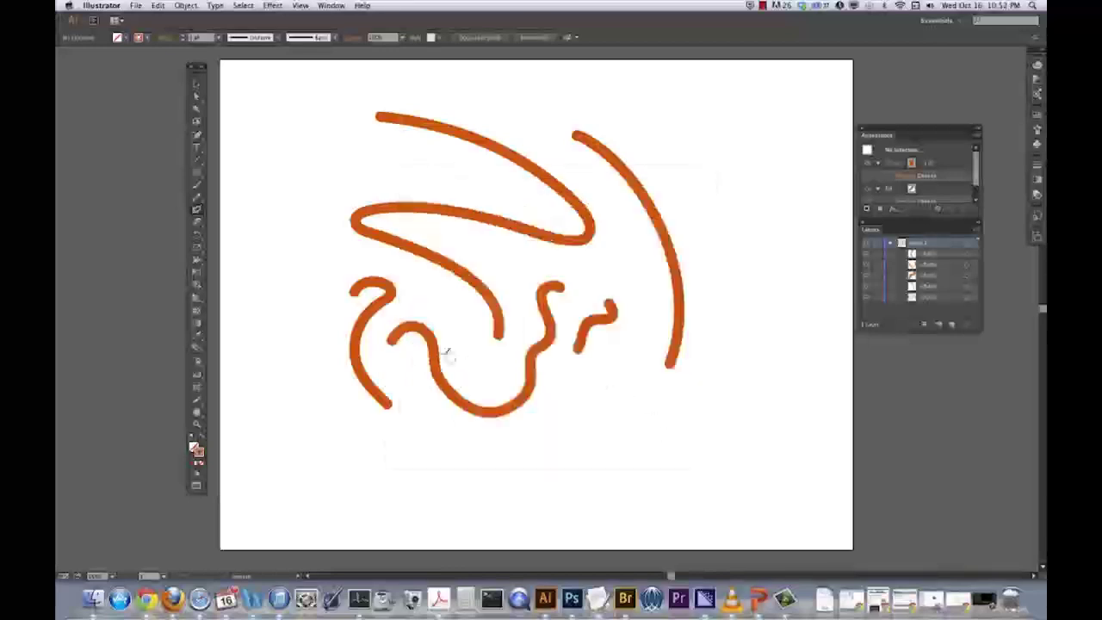
{"action": "mouse_move", "coordinate": [660, 147]}
{"action": "left_mouse_down"}
{"action": "mouse_move", "coordinate": [709, 192]}
{"action": "mouse_move", "coordinate": [747, 338]}
{"action": "mouse_move", "coordinate": [663, 456]}
{"action": "mouse_move", "coordinate": [565, 476]}
{"action": "mouse_move", "coordinate": [459, 475]}
{"action": "mouse_move", "coordinate": [364, 431]}
{"action": "mouse_move", "coordinate": [326, 329]}
{"action": "mouse_move", "coordinate": [292, 175]}
{"action": "mouse_move", "coordinate": [419, 90]}
{"action": "mouse_move", "coordinate": [729, 132]}
{"action": "mouse_move", "coordinate": [774, 414]}
{"action": "mouse_move", "coordinate": [689, 501]}
{"action": "left_mouse_up"}
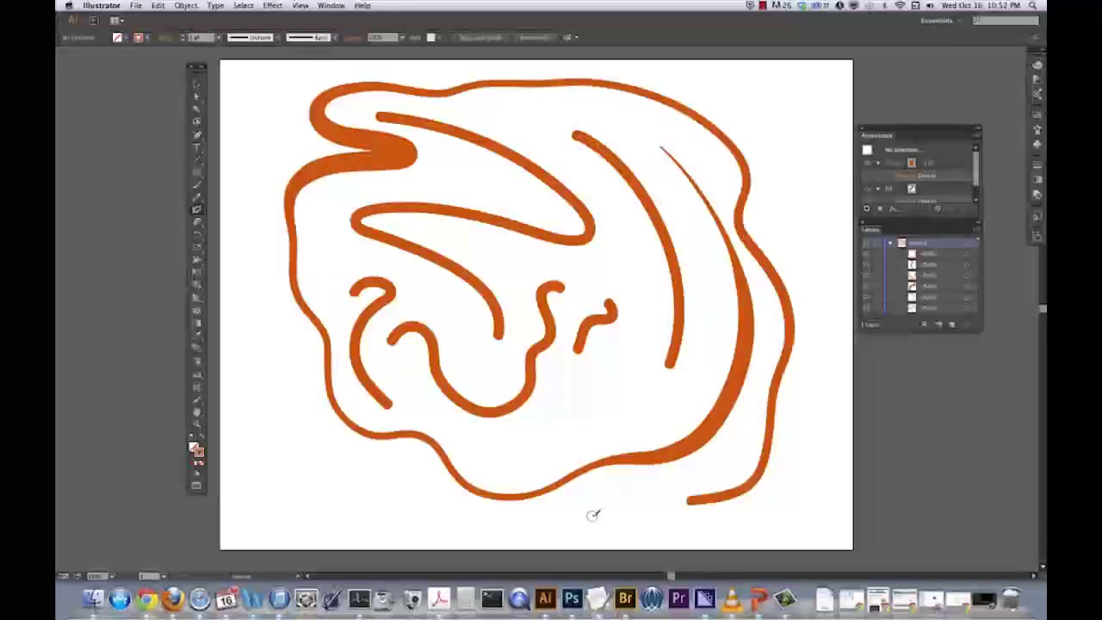
- Select every painted stroke on the artboard and delete them all
{"action": "left_click", "coordinate": [197, 84]}
{"action": "left_click_drag", "start_coordinate": [262, 99], "coordinate": [795, 507]}
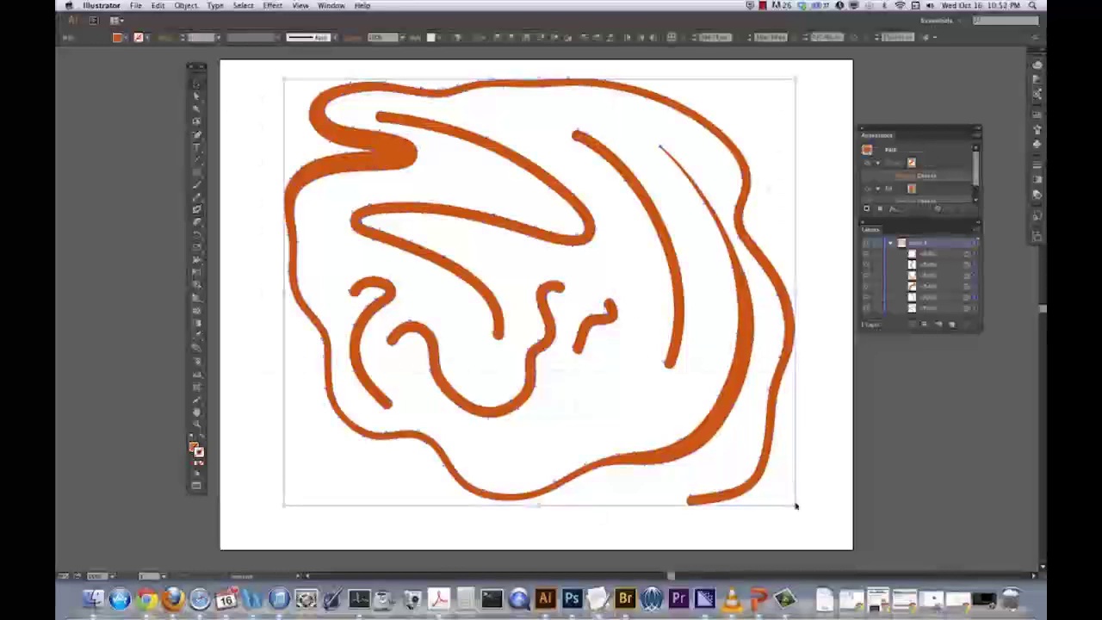
{"action": "key", "text": "Delete"}
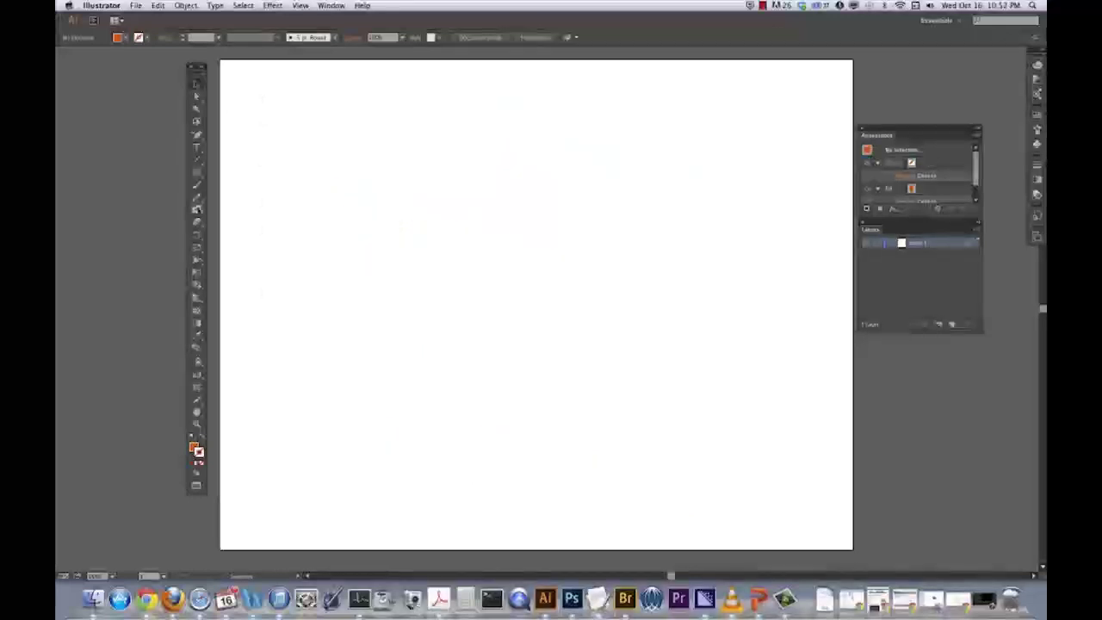
- Paint two tapered orange strokes that cross each other near the artboard's center with the Blob Brush
{"action": "left_click", "coordinate": [197, 211]}
{"action": "mouse_move", "coordinate": [310, 136]}
{"action": "left_mouse_down"}
{"action": "mouse_move", "coordinate": [454, 194]}
{"action": "mouse_move", "coordinate": [543, 299]}
{"action": "mouse_move", "coordinate": [545, 448]}
{"action": "left_mouse_up"}
{"action": "mouse_move", "coordinate": [485, 176]}
{"action": "left_mouse_down"}
{"action": "mouse_move", "coordinate": [531, 370]}
{"action": "mouse_move", "coordinate": [517, 390]}
{"action": "left_mouse_up"}
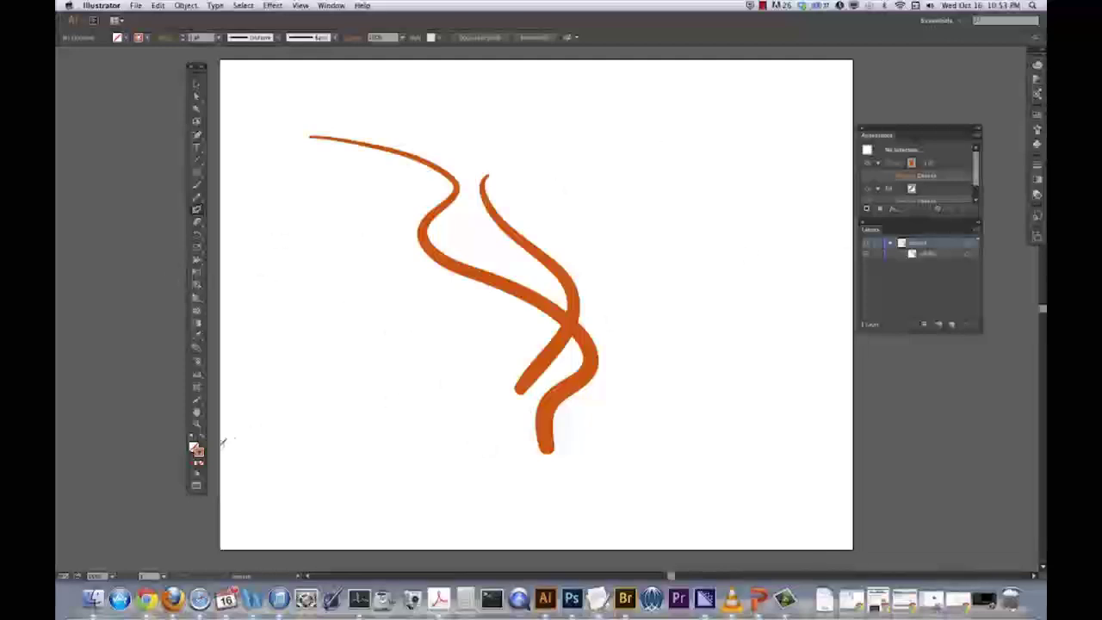
- Change the stroke color to dark blue and paint two separate blue strokes, one of them crossing the thin orange stroke
{"action": "left_click", "coordinate": [1035, 114]}
{"action": "left_click", "coordinate": [968, 122]}
{"action": "mouse_move", "coordinate": [342, 196]}
{"action": "left_mouse_down"}
{"action": "mouse_move", "coordinate": [330, 258]}
{"action": "mouse_move", "coordinate": [438, 421]}
{"action": "left_mouse_up"}
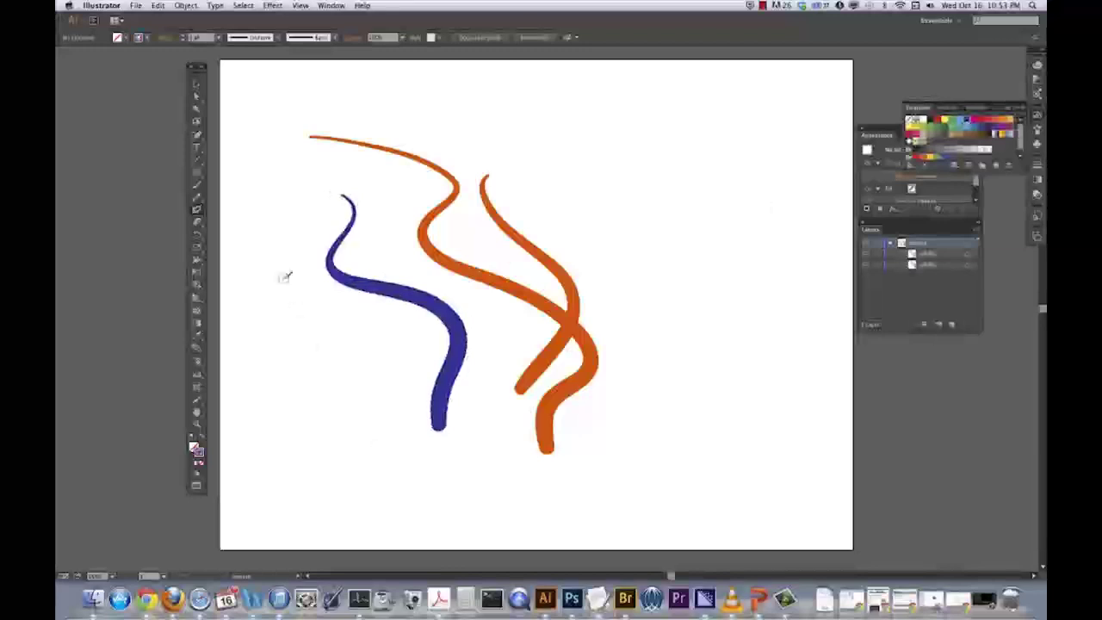
{"action": "mouse_move", "coordinate": [363, 112]}
{"action": "left_mouse_down"}
{"action": "mouse_move", "coordinate": [401, 165]}
{"action": "mouse_move", "coordinate": [393, 241]}
{"action": "left_mouse_up"}
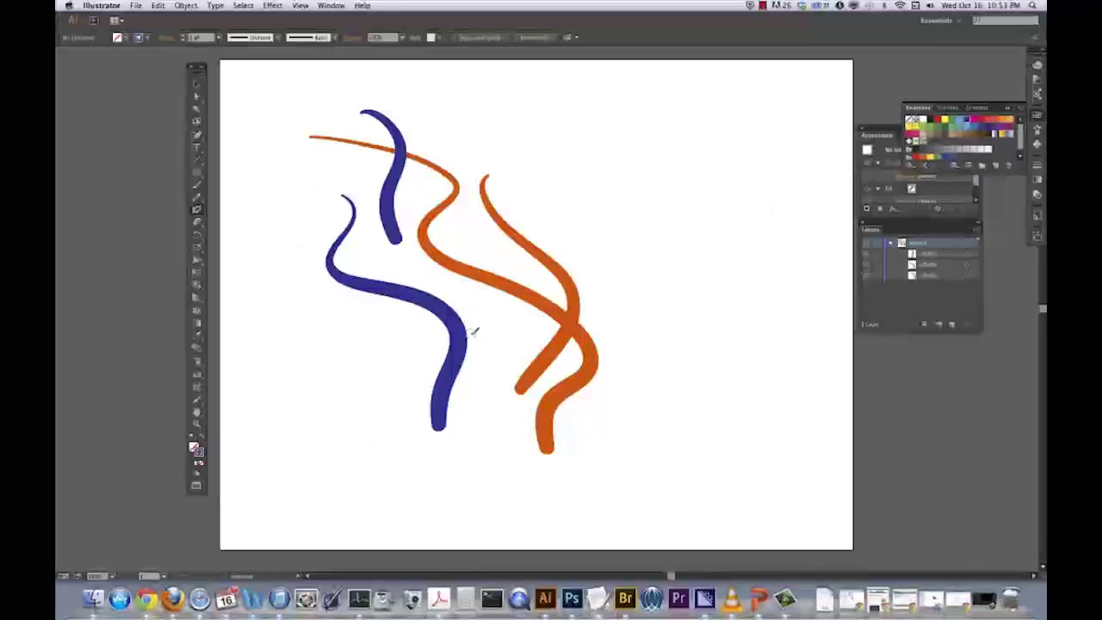
- Display the artwork in Outline mode, paint a stroke connecting the two blue shapes, and return to Preview mode
{"action": "key", "text": "super+y"}
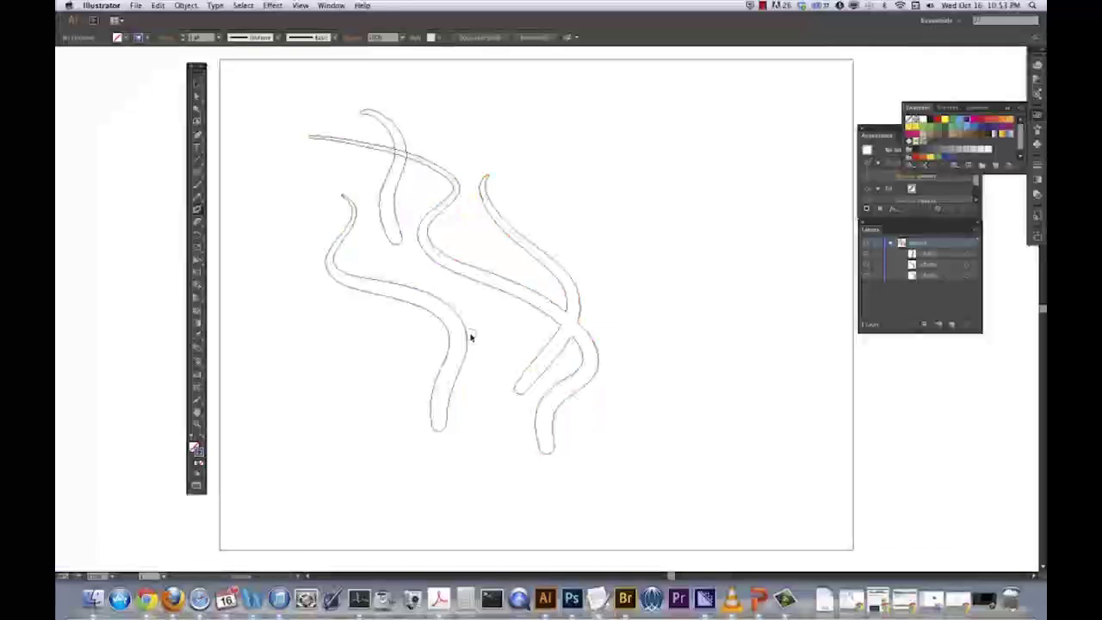
{"action": "left_click_drag", "start_coordinate": [389, 234], "coordinate": [372, 272]}
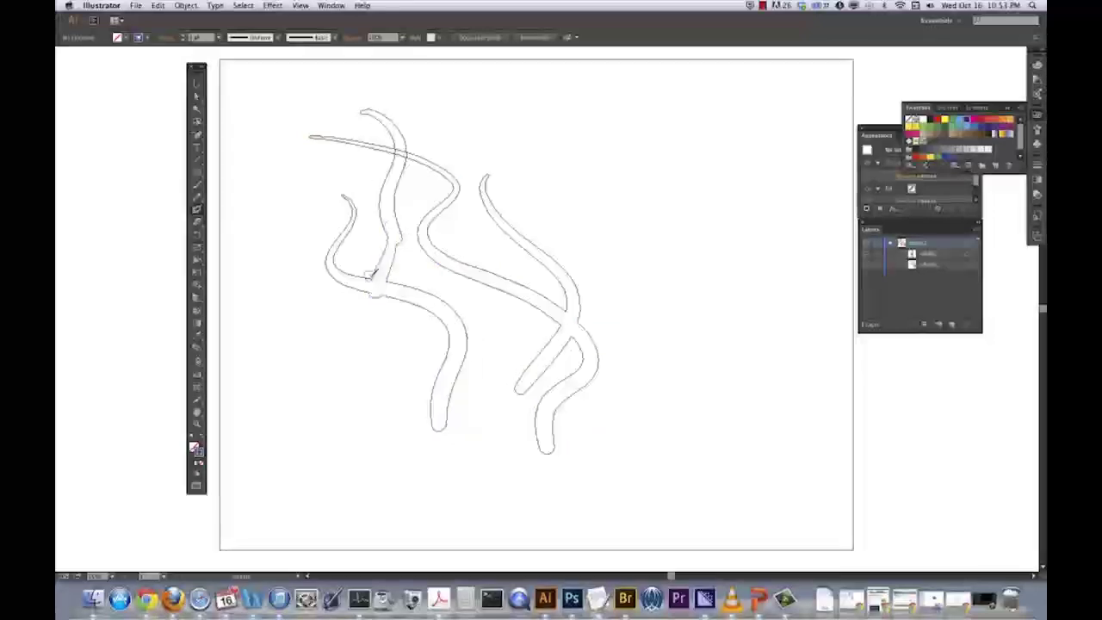
{"action": "key", "text": "super+y"}
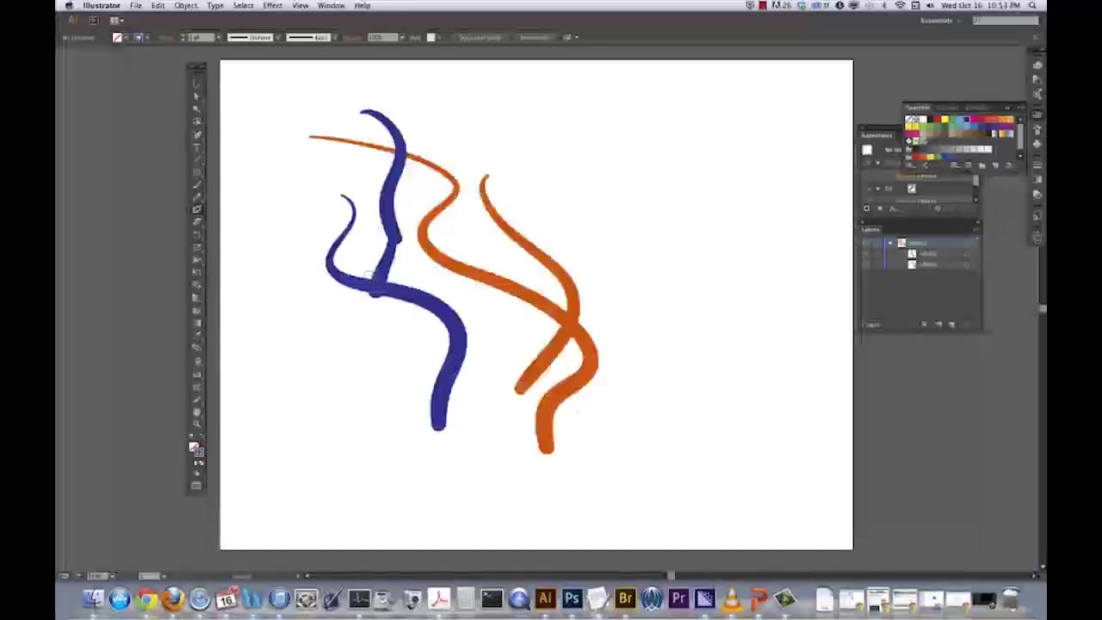
- Paint a curved blue stroke to the right of the orange strokes and review the Blob Brush tool options
{"action": "left_click", "coordinate": [197, 211]}
{"action": "mouse_move", "coordinate": [629, 205]}
{"action": "left_mouse_down"}
{"action": "mouse_move", "coordinate": [607, 263]}
{"action": "mouse_move", "coordinate": [613, 323]}
{"action": "left_mouse_up"}
{"action": "double_click", "coordinate": [196, 210]}
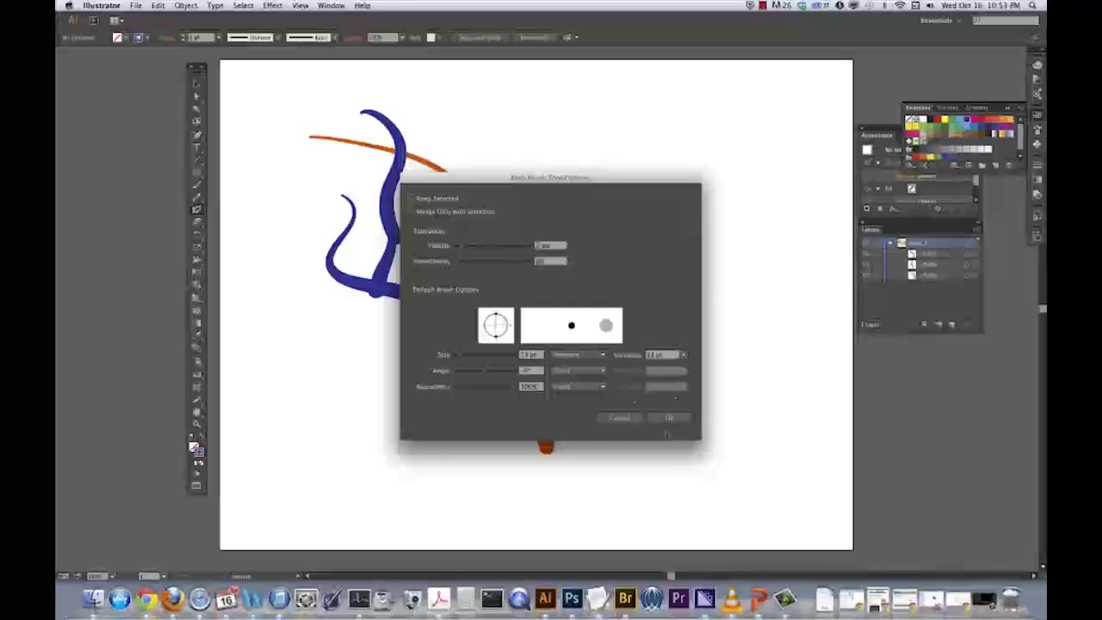
{"action": "left_click", "coordinate": [669, 419]}
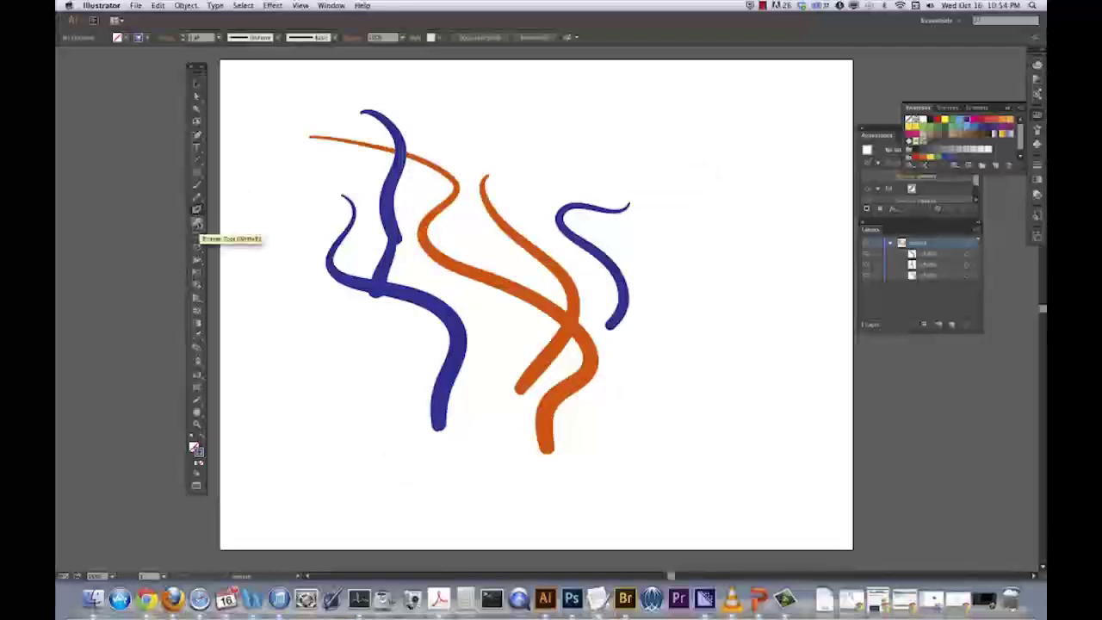
- Erase a thin line along the middle of the lower-left blue stroke with the Eraser tool
{"action": "left_click", "coordinate": [197, 224]}
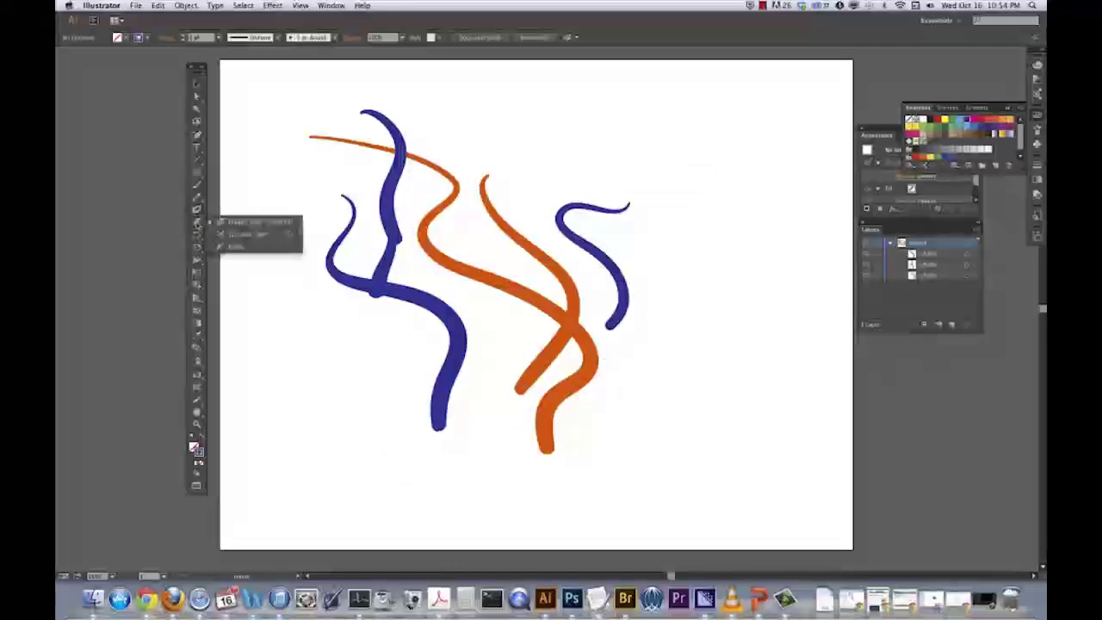
{"action": "left_click", "coordinate": [234, 223]}
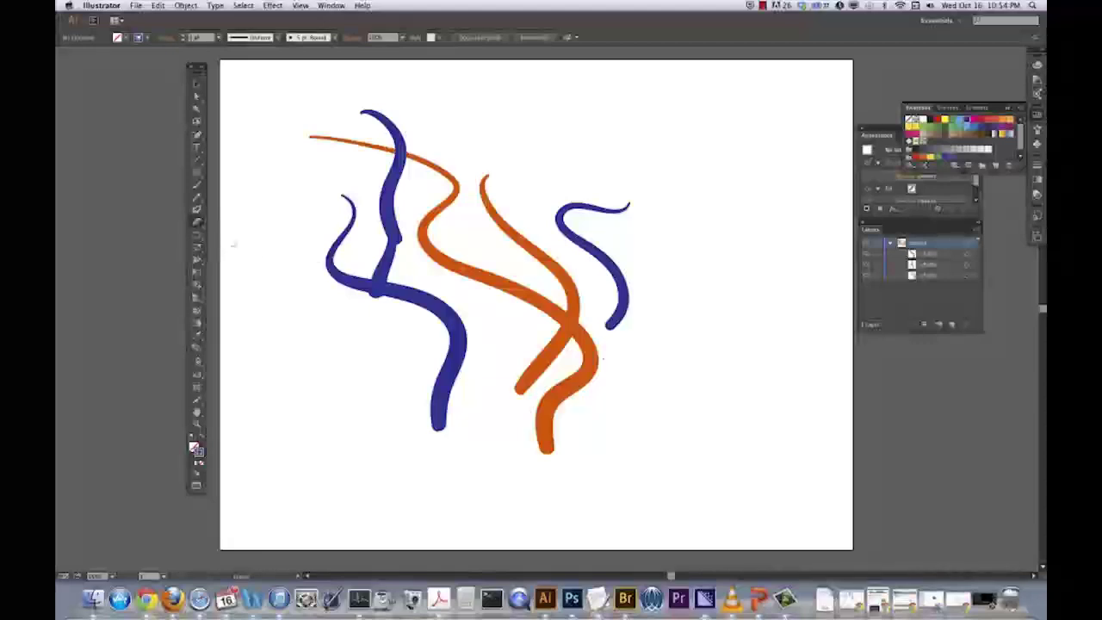
{"action": "left_click_drag", "start_coordinate": [325, 270], "coordinate": [441, 308]}
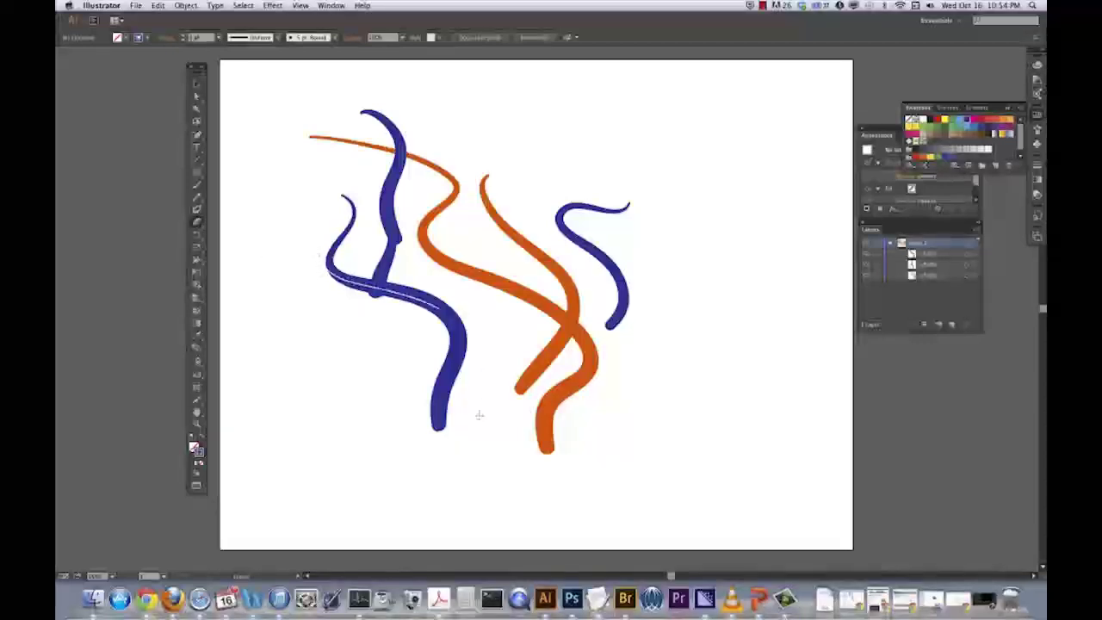
- Configure the Eraser tool with a larger size, size control set to Pressure, and the size variation raised to its maximum
{"action": "double_click", "coordinate": [198, 223]}
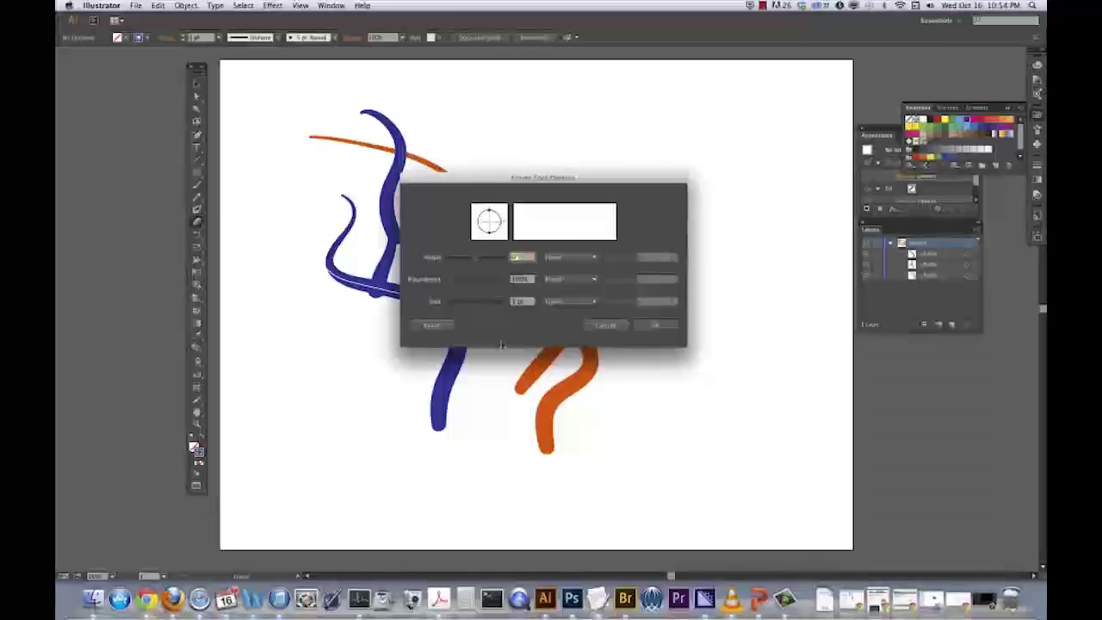
{"action": "left_click", "coordinate": [570, 301]}
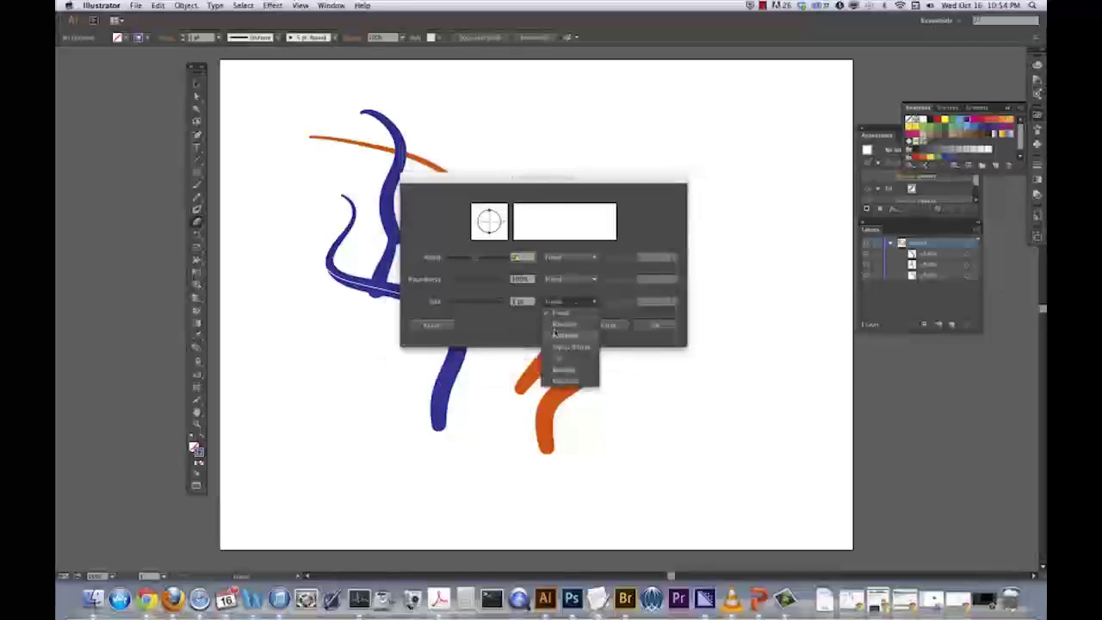
{"action": "left_click", "coordinate": [555, 335]}
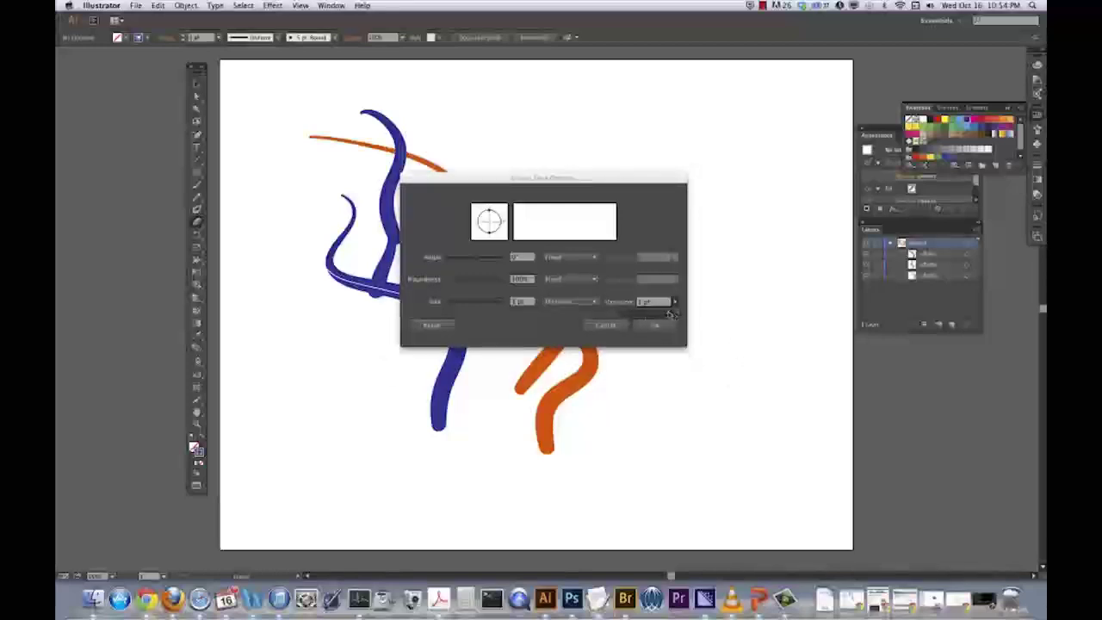
{"action": "left_click", "coordinate": [454, 305]}
{"action": "left_click", "coordinate": [676, 304]}
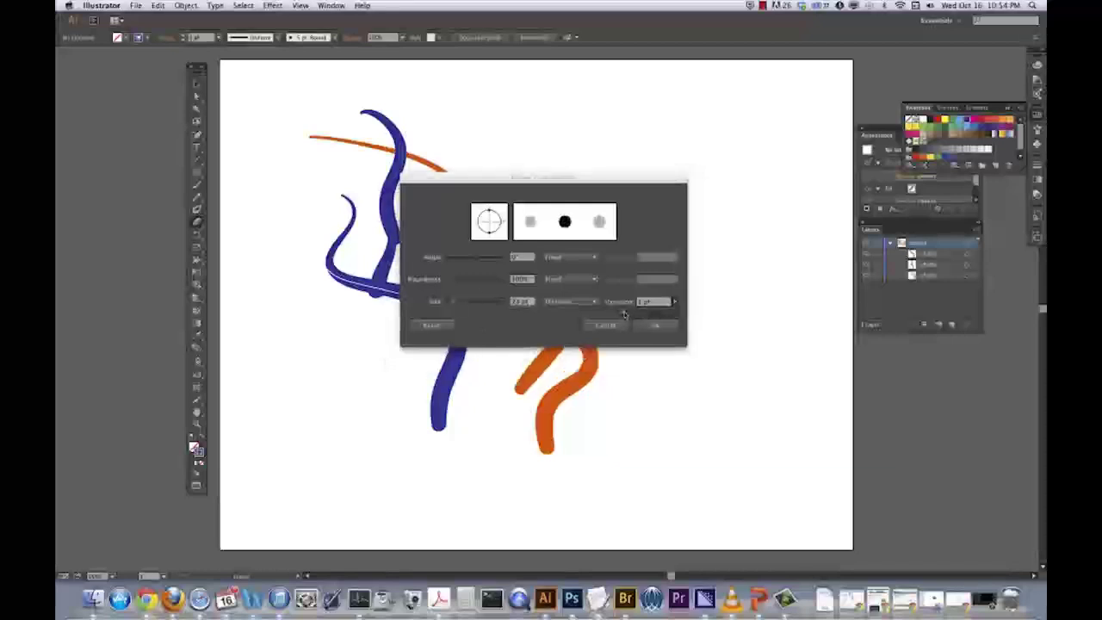
{"action": "left_click_drag", "start_coordinate": [626, 313], "coordinate": [706, 333]}
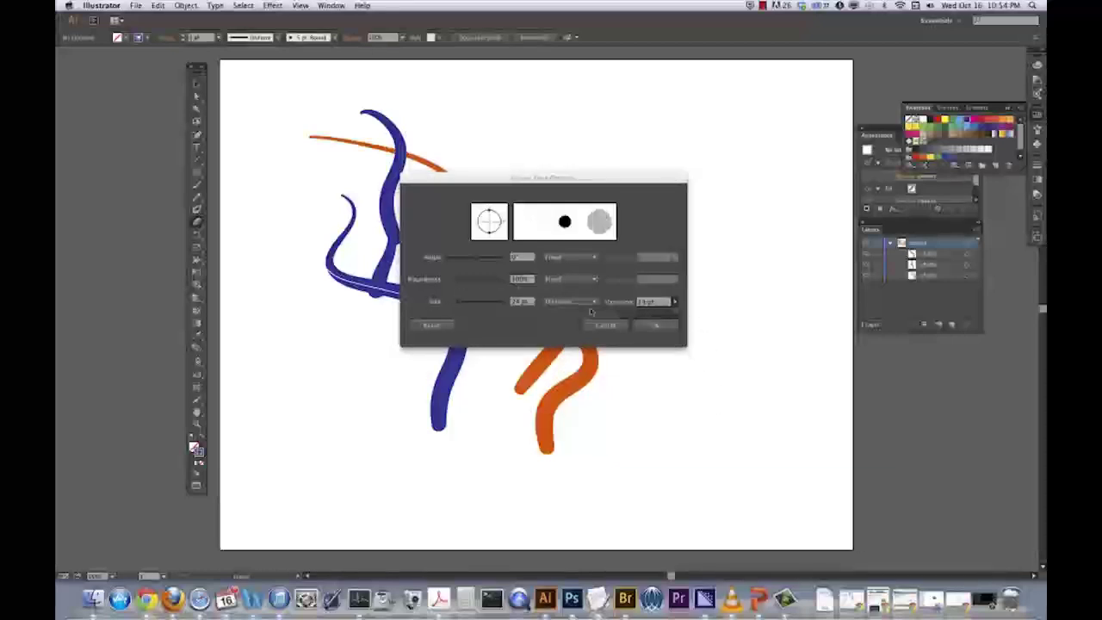
{"action": "left_click", "coordinate": [659, 326]}
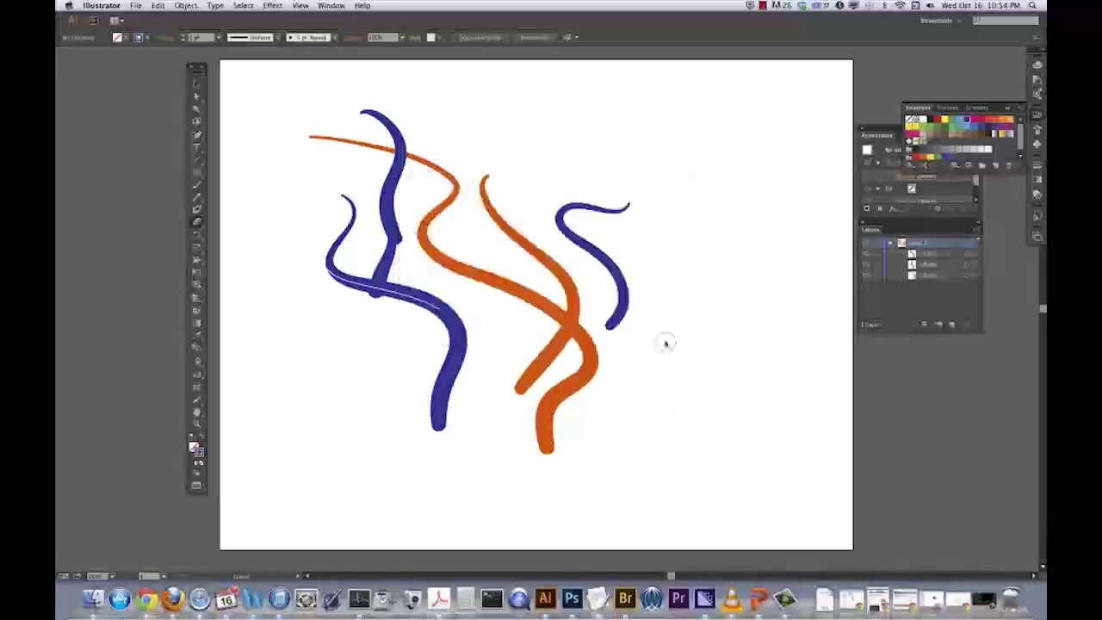
- Erase along the edges of the right blue curve and both orange strokes, thinning them and cutting through the longer orange one
{"action": "left_click_drag", "start_coordinate": [563, 242], "coordinate": [598, 272]}
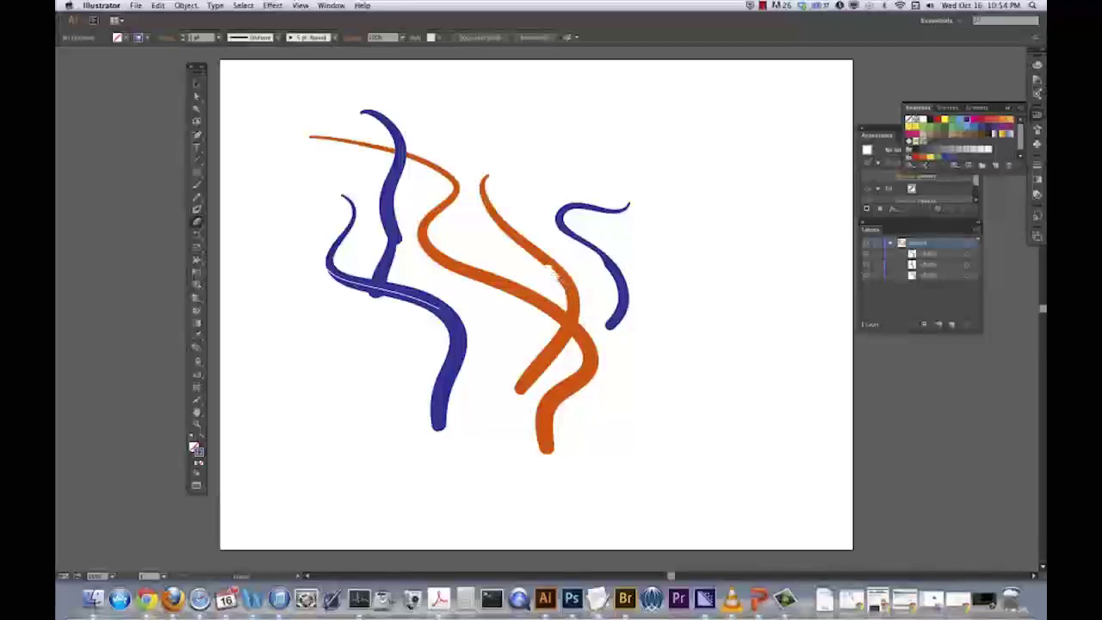
{"action": "left_click_drag", "start_coordinate": [547, 266], "coordinate": [573, 290]}
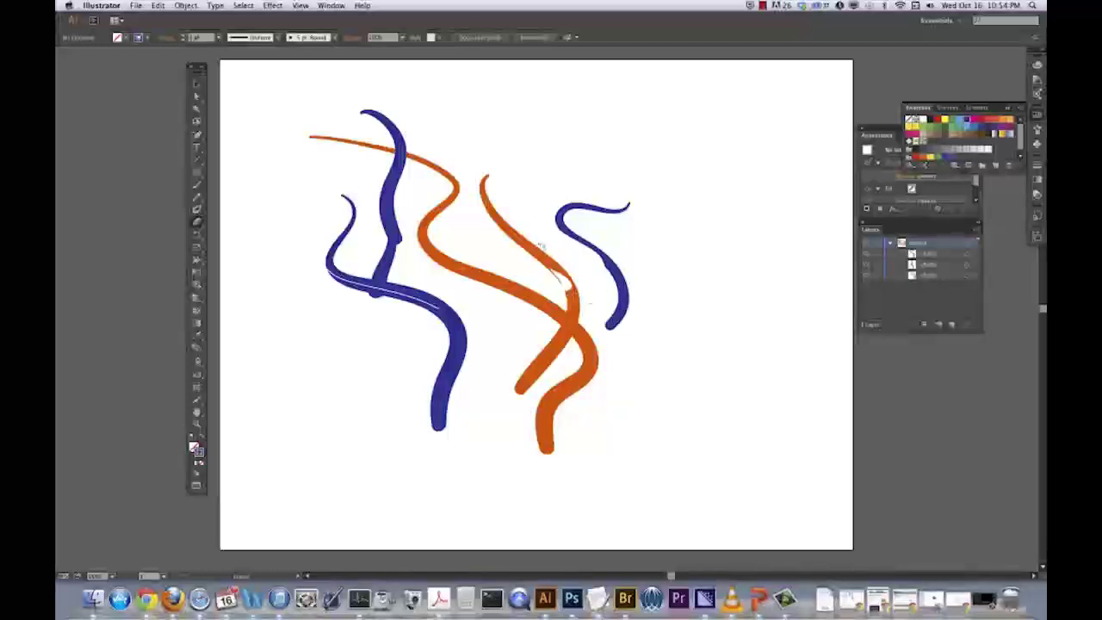
{"action": "mouse_move", "coordinate": [545, 248]}
{"action": "left_mouse_down"}
{"action": "mouse_move", "coordinate": [506, 213]}
{"action": "mouse_move", "coordinate": [525, 264]}
{"action": "mouse_move", "coordinate": [565, 293]}
{"action": "left_mouse_up"}
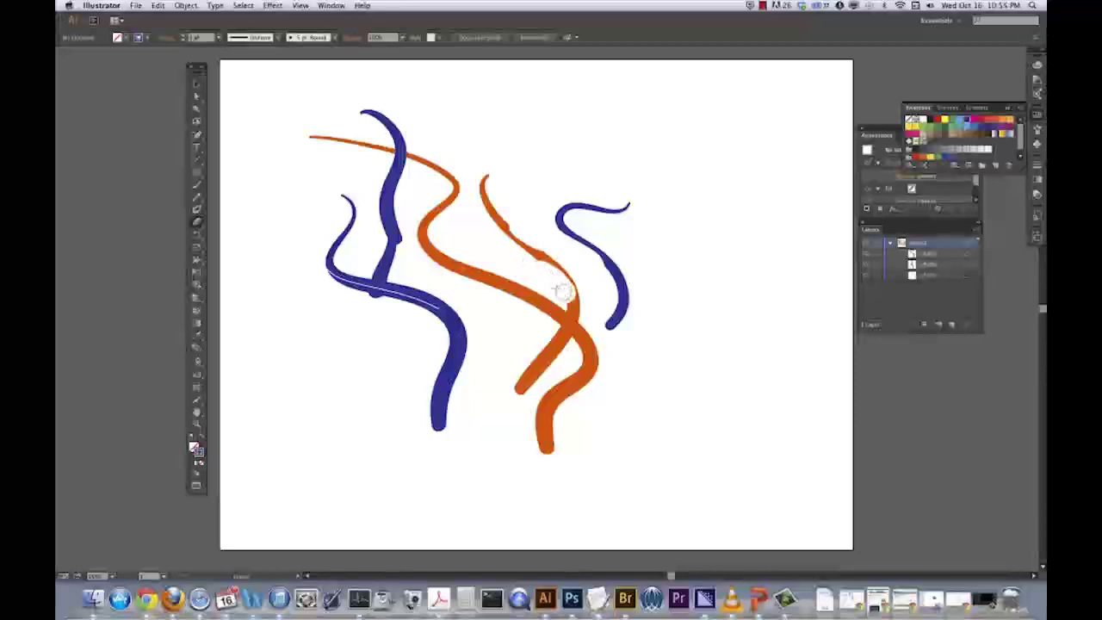
{"action": "mouse_move", "coordinate": [436, 234]}
{"action": "left_mouse_down"}
{"action": "mouse_move", "coordinate": [548, 331]}
{"action": "mouse_move", "coordinate": [521, 301]}
{"action": "mouse_move", "coordinate": [411, 263]}
{"action": "left_mouse_up"}
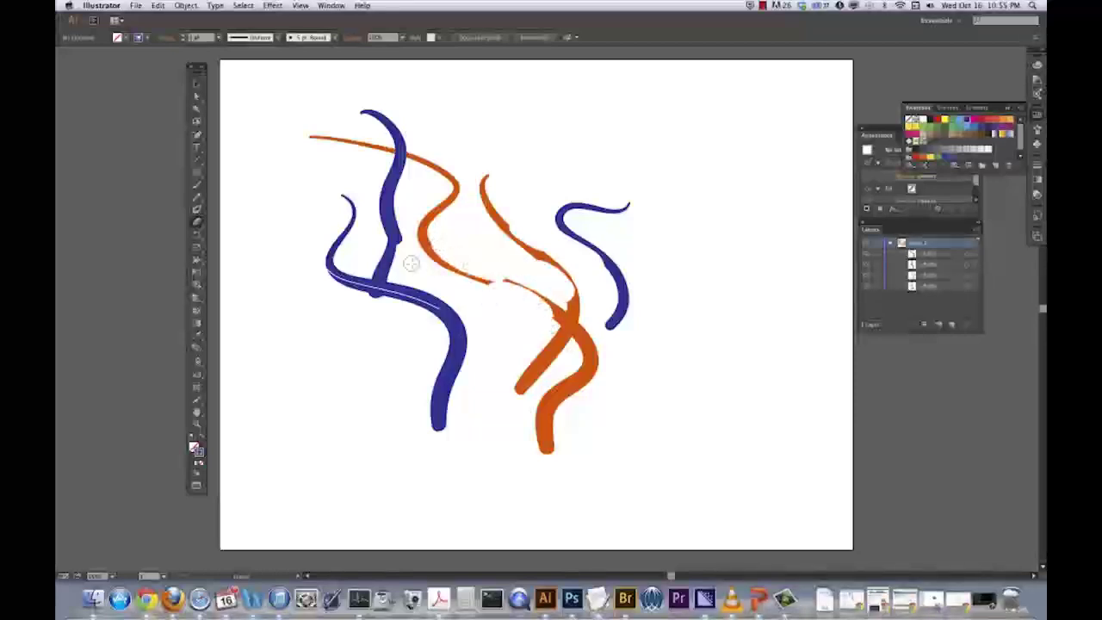
- Display the artwork in Outline mode and erase through the lower ends of the longer orange stroke and the left blue shape
{"action": "key", "text": "super+y"}
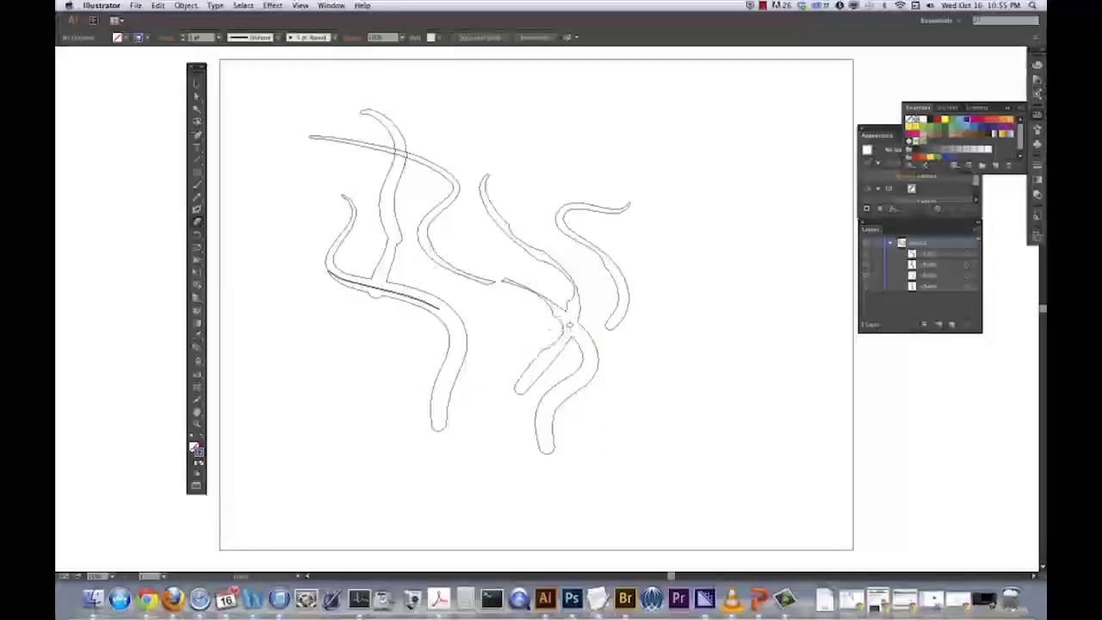
{"action": "left_click_drag", "start_coordinate": [570, 324], "coordinate": [589, 359]}
{"action": "left_click_drag", "start_coordinate": [554, 401], "coordinate": [546, 443]}
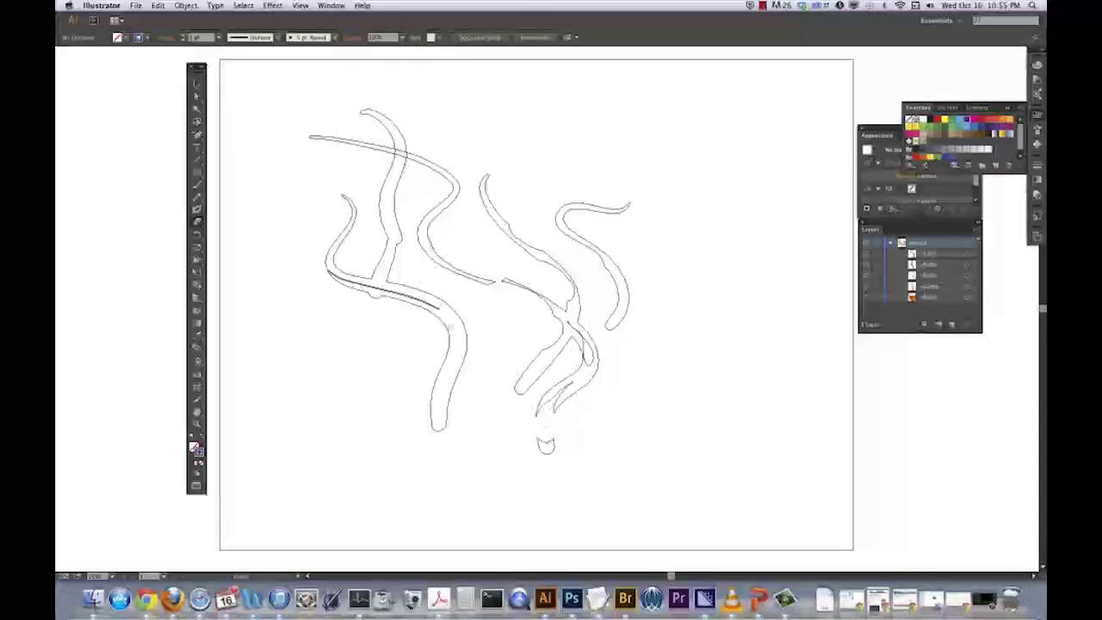
{"action": "mouse_move", "coordinate": [446, 353]}
{"action": "left_mouse_down"}
{"action": "mouse_move", "coordinate": [448, 323]}
{"action": "mouse_move", "coordinate": [457, 339]}
{"action": "mouse_move", "coordinate": [441, 396]}
{"action": "left_mouse_up"}
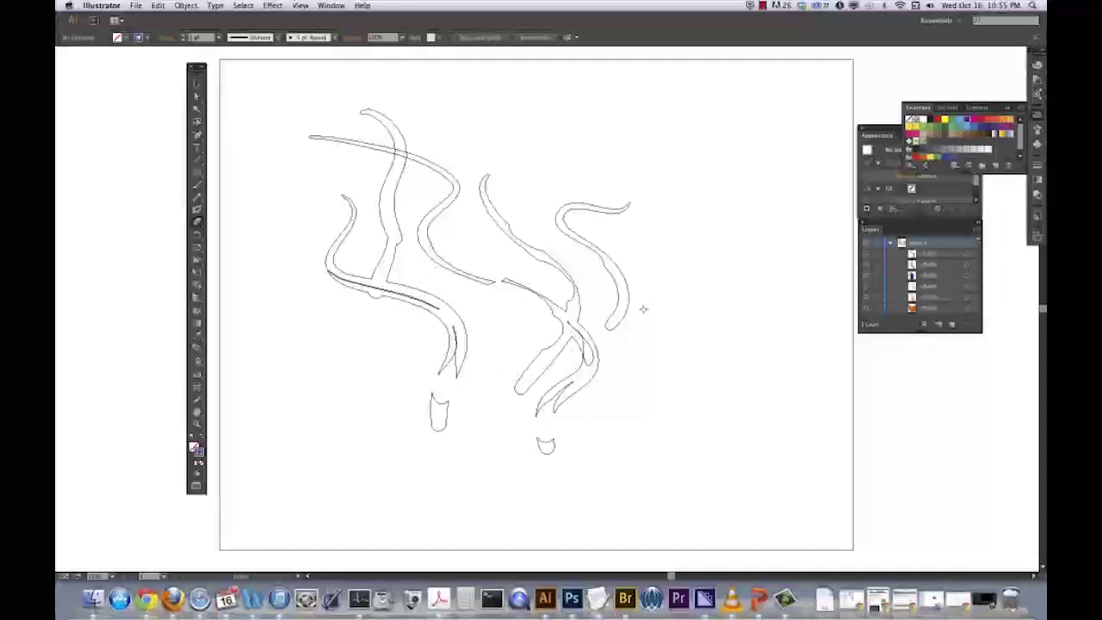
- Select and delete all orange and blue artwork except the blue curve on the right
{"action": "key", "text": "v"}
{"action": "mouse_move", "coordinate": [283, 106]}
{"action": "left_mouse_down"}
{"action": "mouse_move", "coordinate": [468, 357]}
{"action": "mouse_move", "coordinate": [546, 435]}
{"action": "mouse_move", "coordinate": [552, 470]}
{"action": "left_mouse_up"}
{"action": "key", "text": "Delete"}
{"action": "left_click", "coordinate": [545, 448]}
{"action": "key", "text": "Delete"}
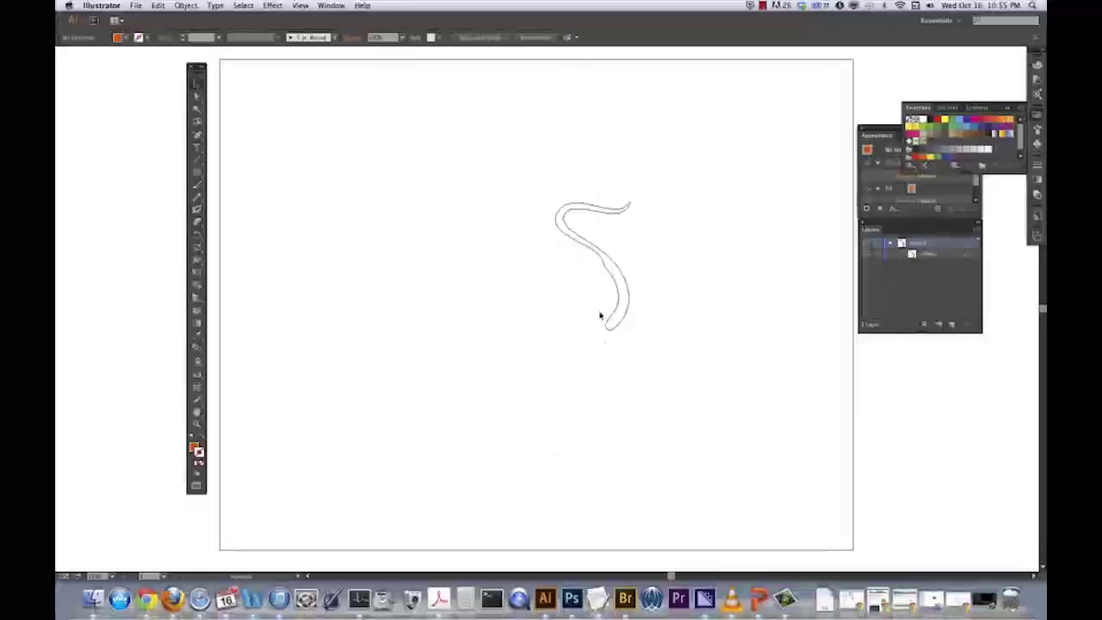
- Erase repeatedly across the remaining curve to cut it into several separate closed shapes
{"action": "key", "text": "shift+e"}
{"action": "left_click_drag", "start_coordinate": [637, 295], "coordinate": [616, 297]}
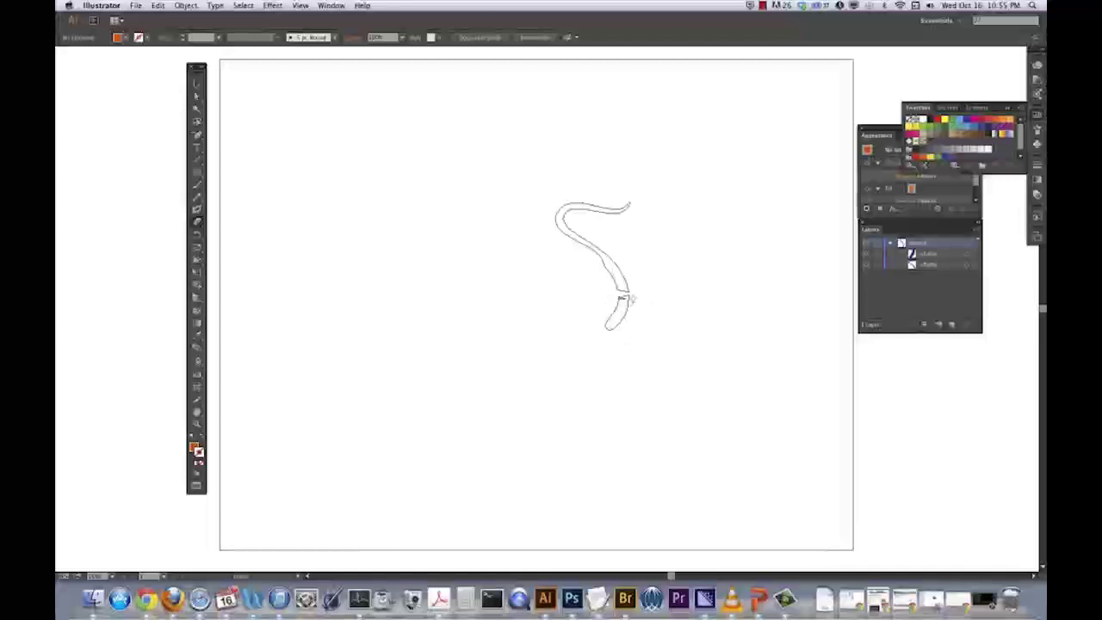
{"action": "mouse_move", "coordinate": [638, 300]}
{"action": "left_mouse_down"}
{"action": "mouse_move", "coordinate": [604, 298]}
{"action": "mouse_move", "coordinate": [620, 330]}
{"action": "mouse_move", "coordinate": [624, 299]}
{"action": "left_mouse_up"}
{"action": "left_click_drag", "start_coordinate": [590, 258], "coordinate": [610, 263]}
{"action": "left_click_drag", "start_coordinate": [572, 227], "coordinate": [536, 209]}
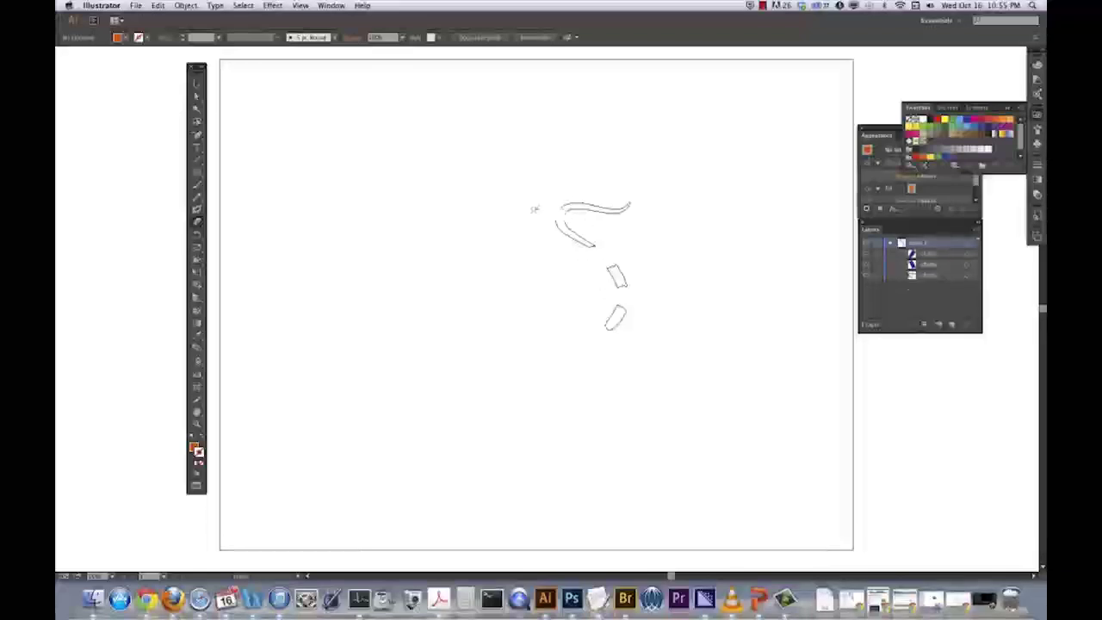
{"action": "left_click_drag", "start_coordinate": [590, 178], "coordinate": [601, 217]}
{"action": "left_click_drag", "start_coordinate": [632, 317], "coordinate": [615, 275]}
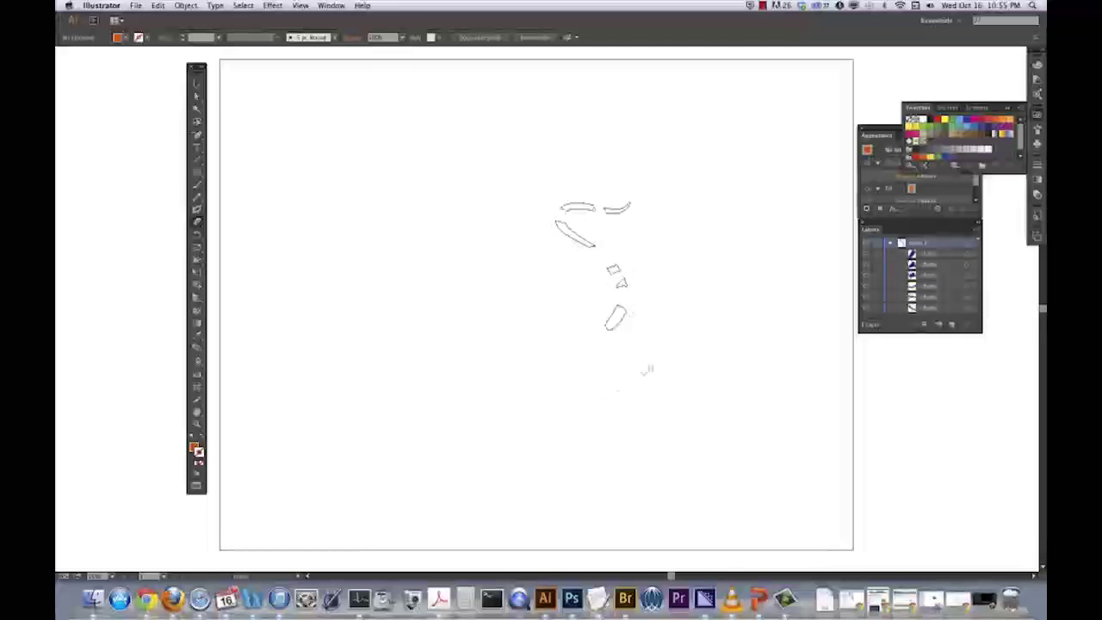
- Select all the remaining shapes and delete them to empty the artboard
{"action": "left_click", "coordinate": [197, 84]}
{"action": "key", "text": "super+a"}
{"action": "key", "text": "Delete"}
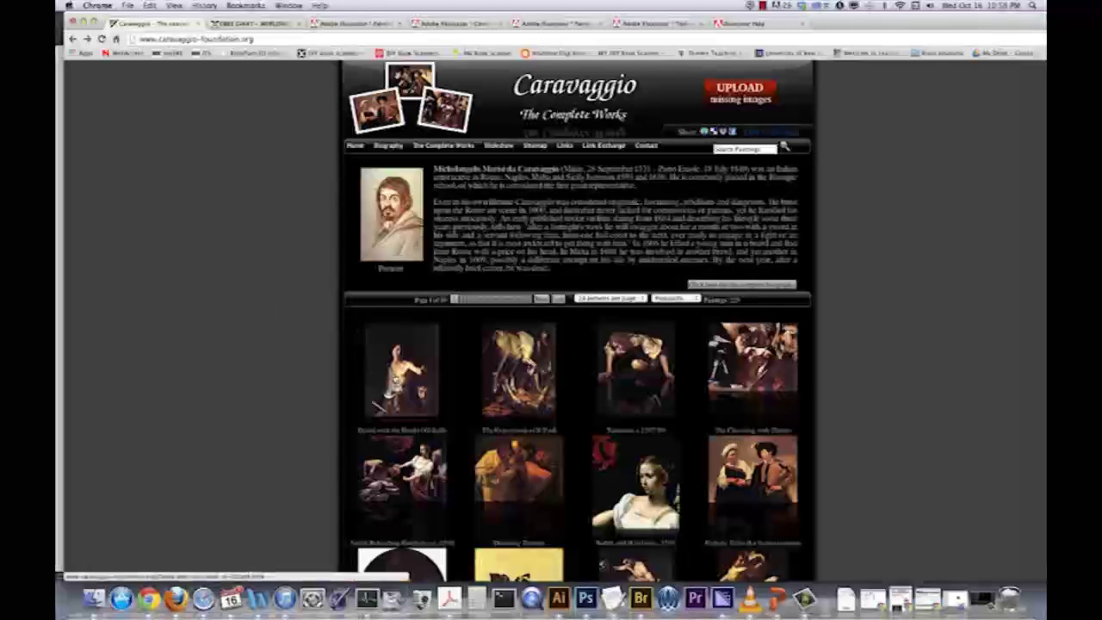
- In Chrome, view the large version of the painting David with the Head of Goliath on the Caravaggio site
{"action": "left_click", "coordinate": [394, 379]}
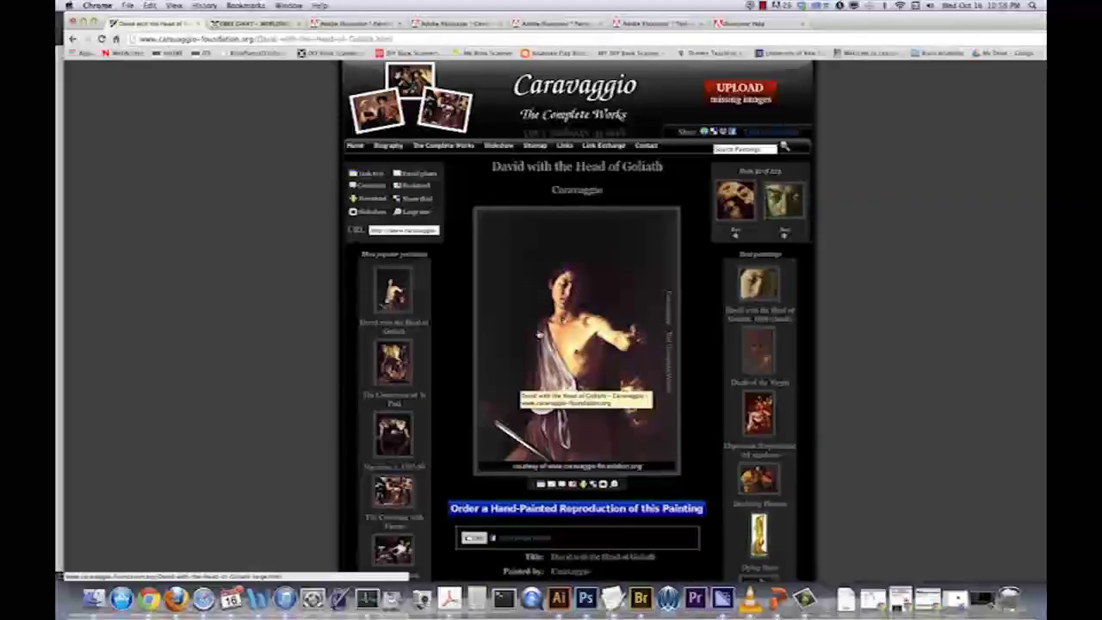
{"action": "left_click", "coordinate": [534, 365]}
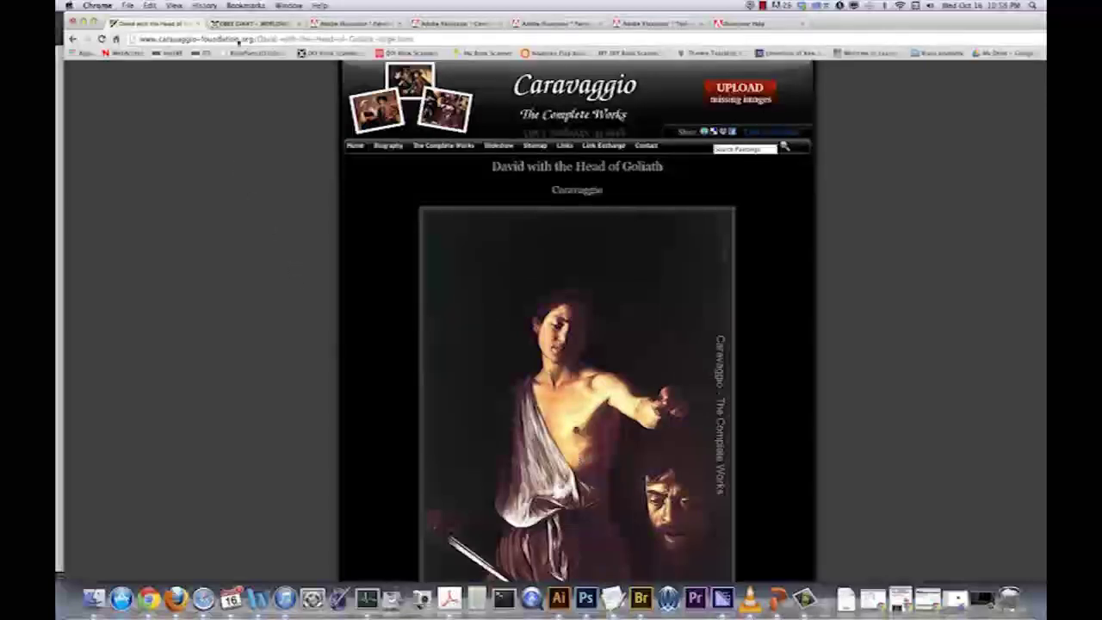
- Open the poster gallery on the OBEY site and examine the black-and-white portrait print of the woman in a leather jacket
{"action": "left_click", "coordinate": [239, 26]}
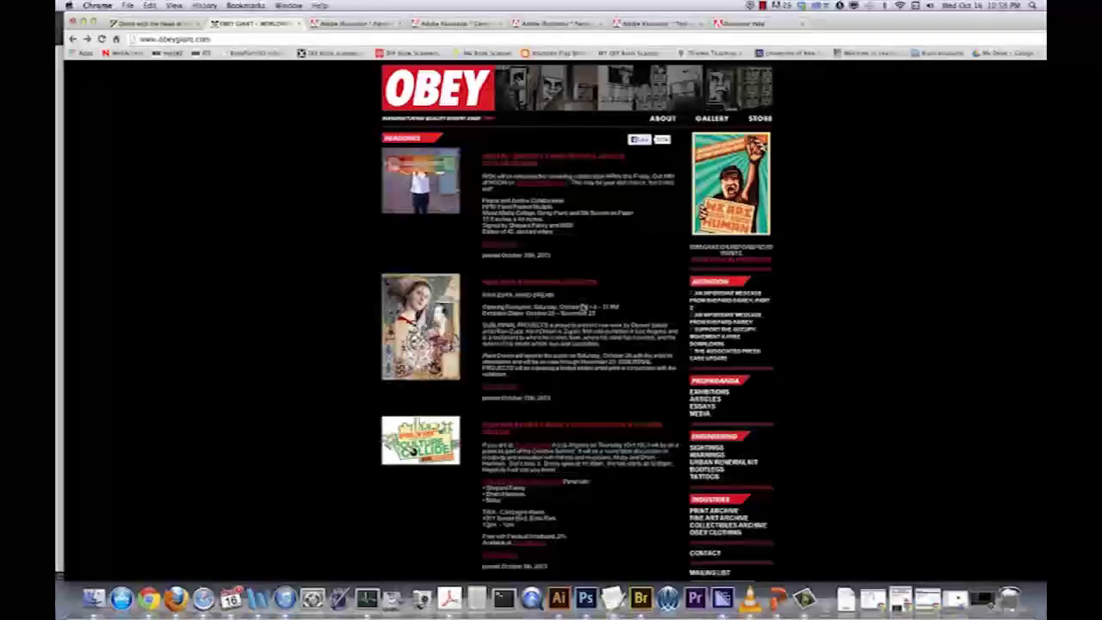
{"action": "left_click", "coordinate": [712, 118]}
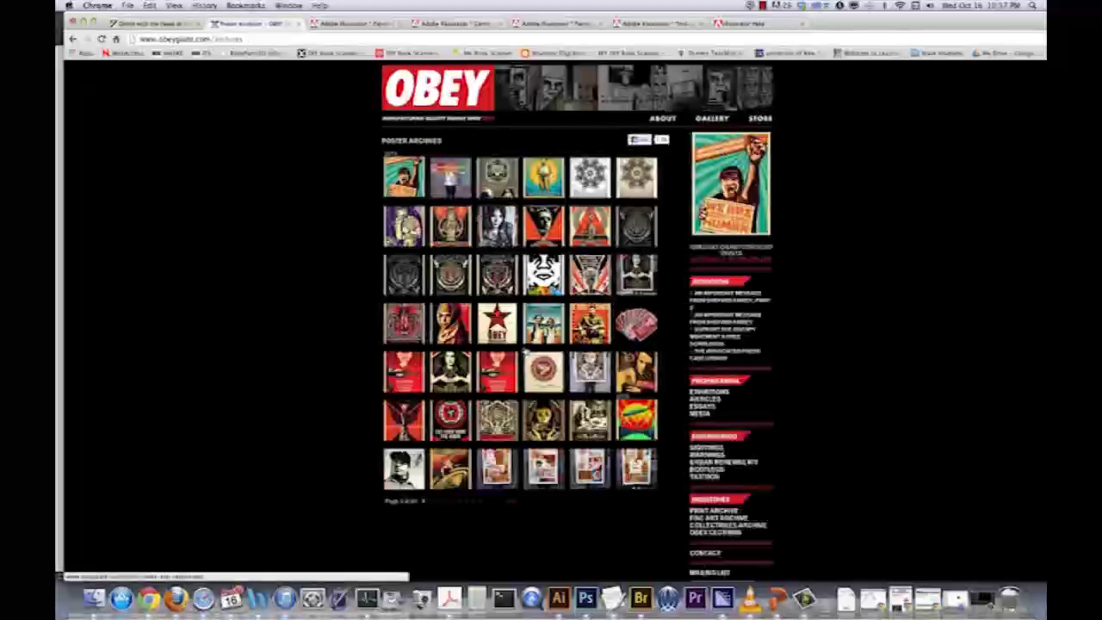
{"action": "left_click", "coordinate": [501, 230]}
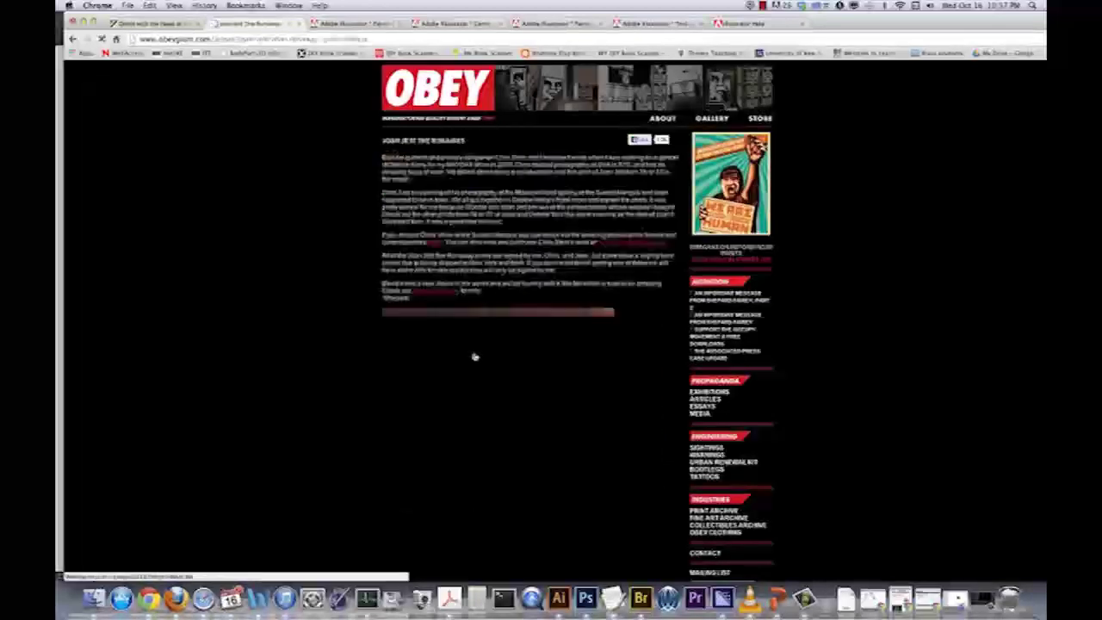
{"action": "scroll", "coordinate": [428, 474], "scroll_direction": "down", "scroll_amount": 5}
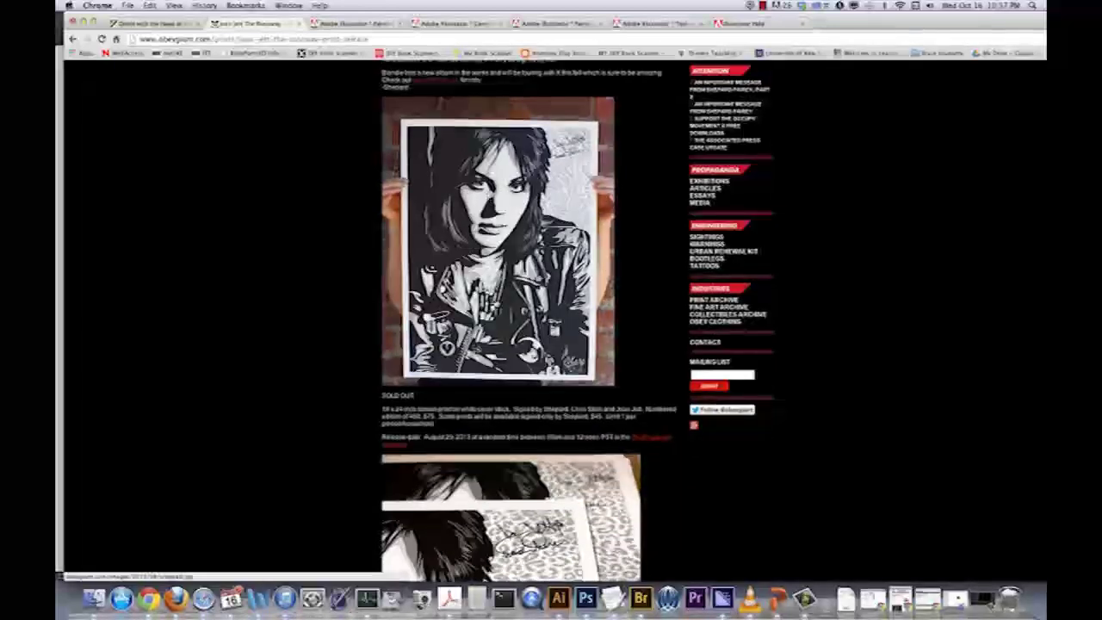
- Return to the poster archive, view the NOT GREAT MEN poster, and go back to the archive
{"action": "left_click_drag", "start_coordinate": [73, 39], "coordinate": [149, 84]}
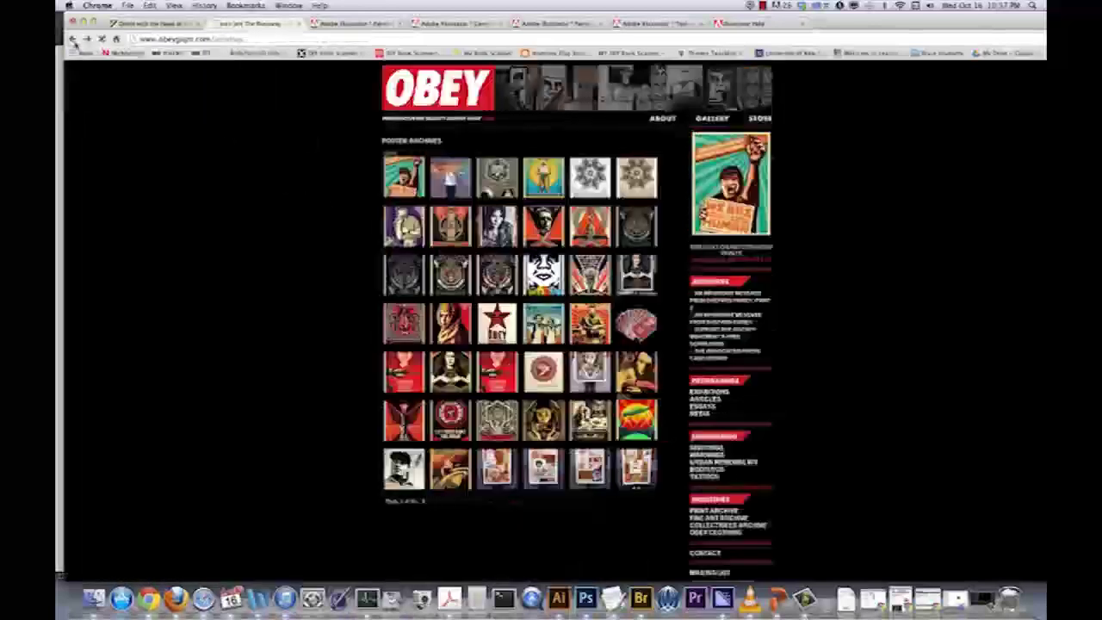
{"action": "left_click", "coordinate": [542, 233]}
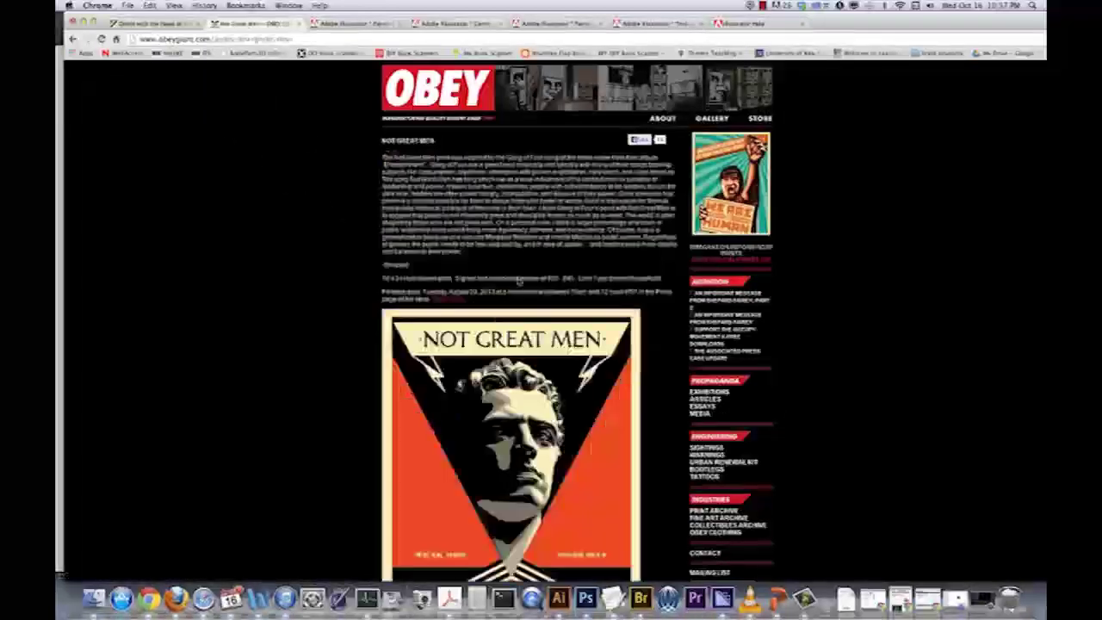
{"action": "left_click", "coordinate": [74, 40]}
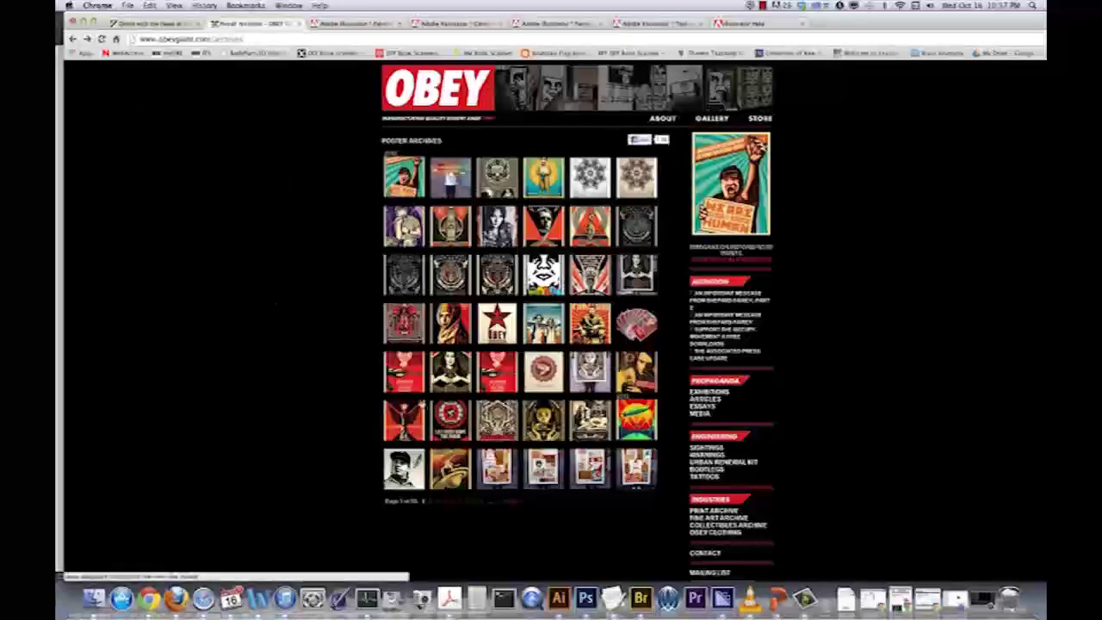
- Minimize the browser and bring up the ForPhotoBreakDownTutorial_ document in Illustrator, with the portrait's head framed at larger size
{"action": "left_click", "coordinate": [83, 23]}
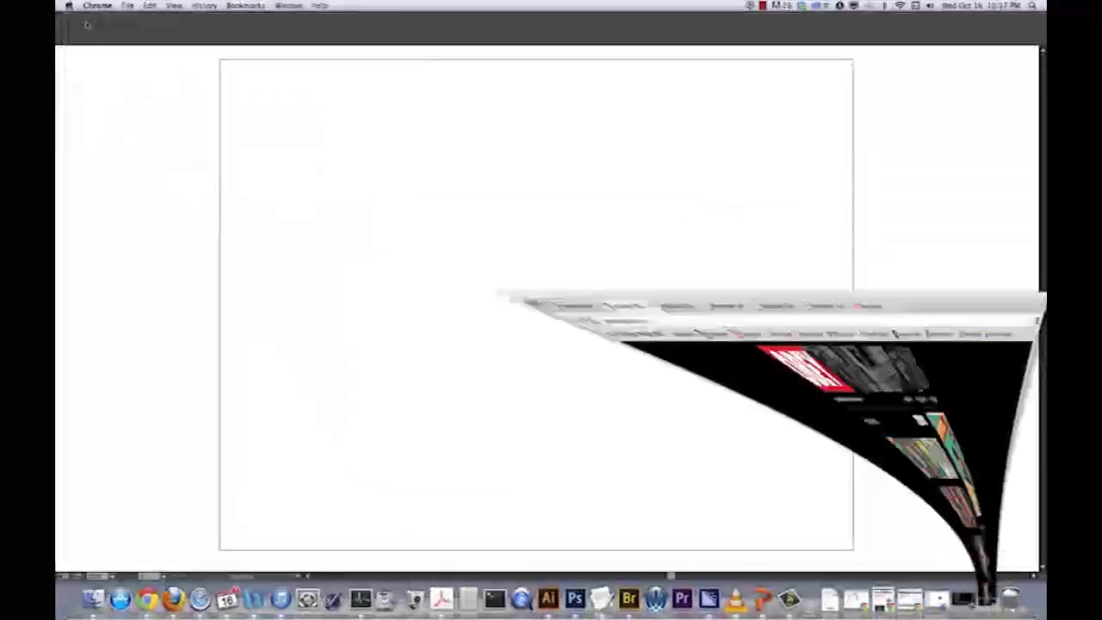
{"action": "left_click", "coordinate": [332, 6]}
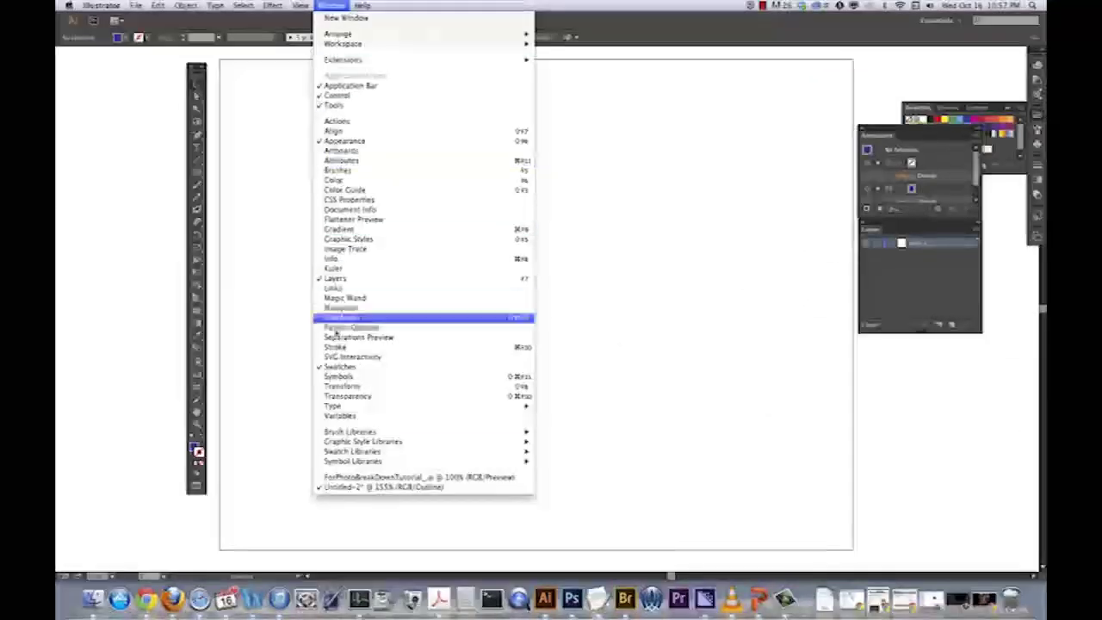
{"action": "left_click", "coordinate": [338, 477]}
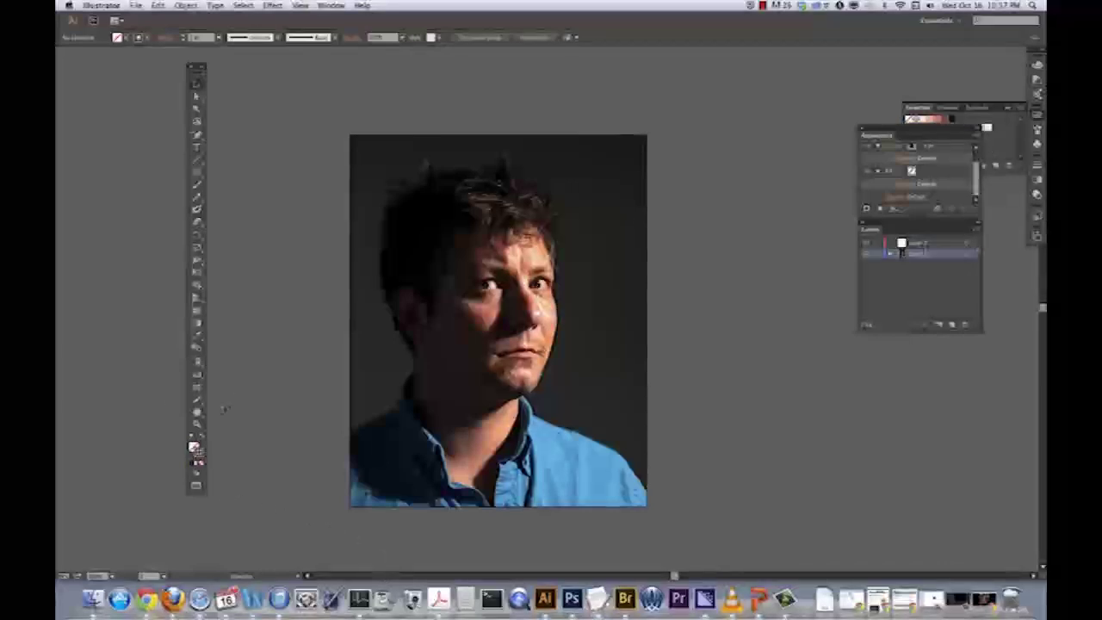
{"action": "left_click", "coordinate": [197, 425]}
{"action": "left_click_drag", "start_coordinate": [626, 190], "coordinate": [392, 499]}
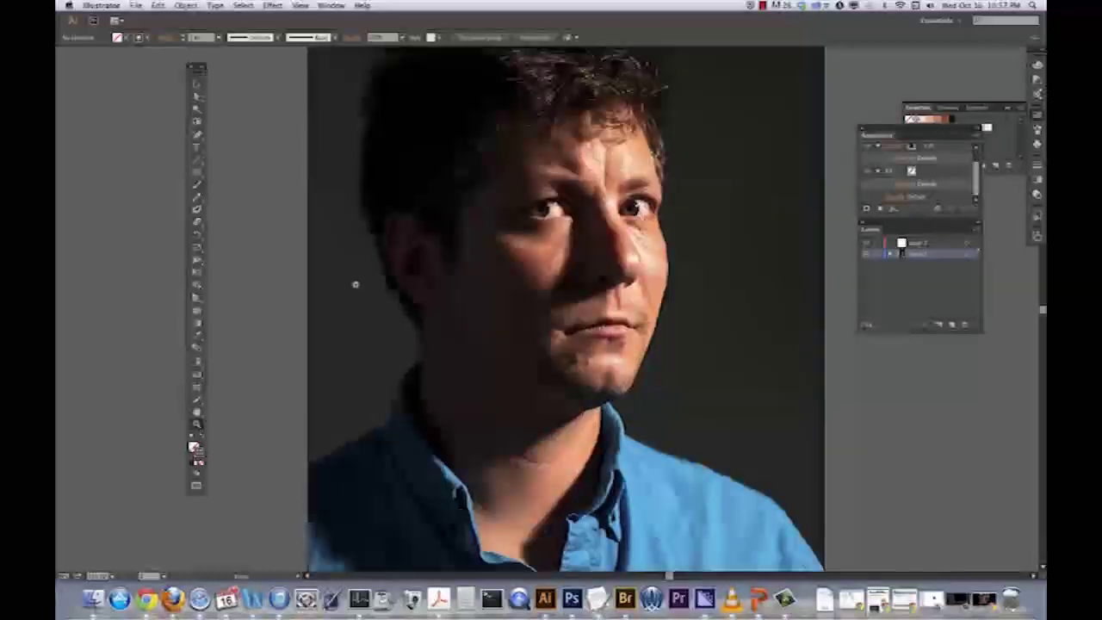
{"action": "left_click_drag", "start_coordinate": [394, 252], "coordinate": [316, 320]}
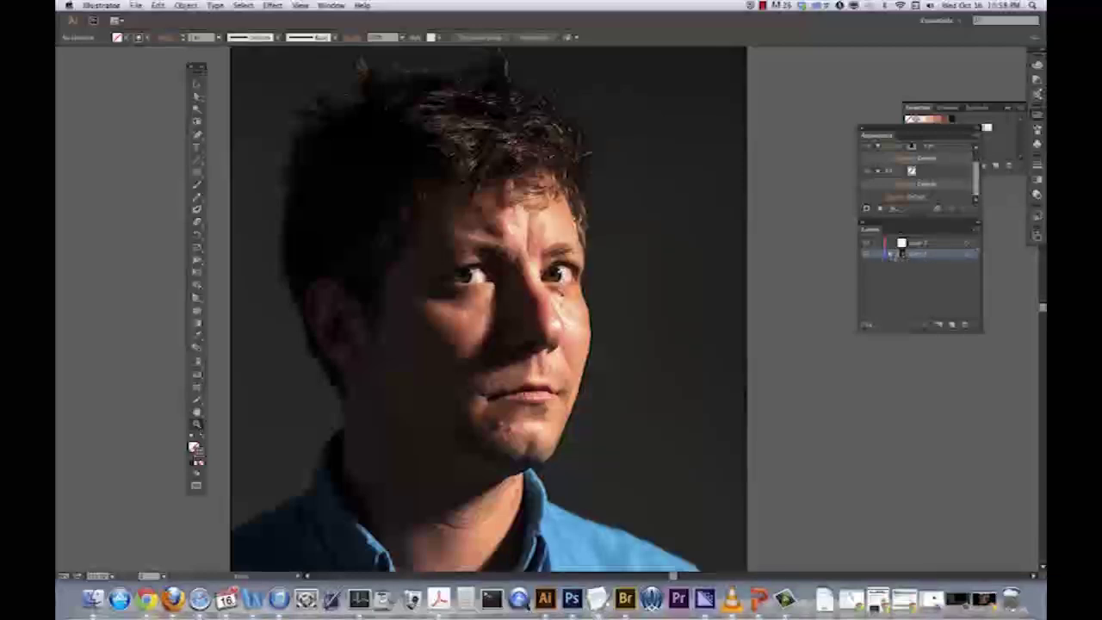
- Rename the portrait photo's layer and convert it to a template layer with dimmed images
{"action": "left_click", "coordinate": [892, 253]}
{"action": "left_click", "coordinate": [894, 253]}
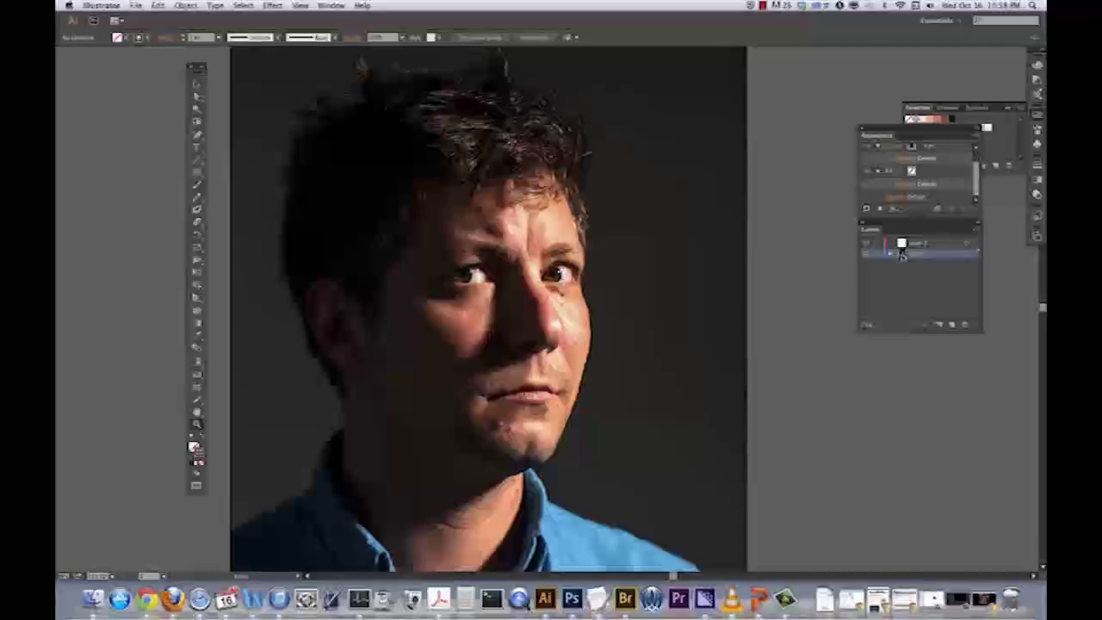
{"action": "double_click", "coordinate": [901, 254]}
{"action": "type", "text": "ph"}
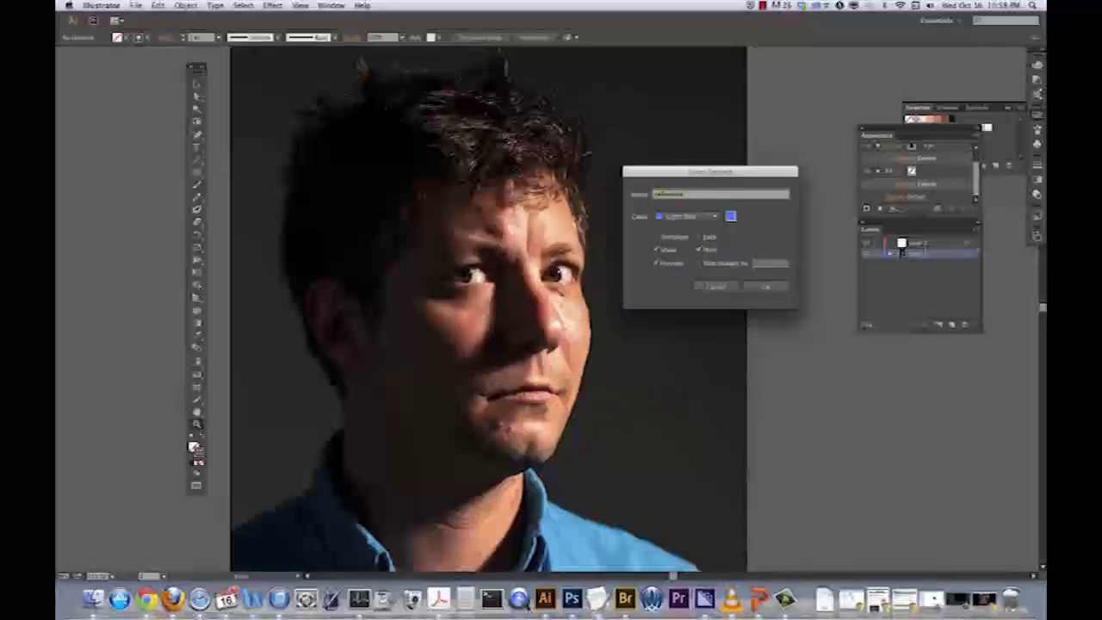
{"action": "left_click", "coordinate": [656, 238]}
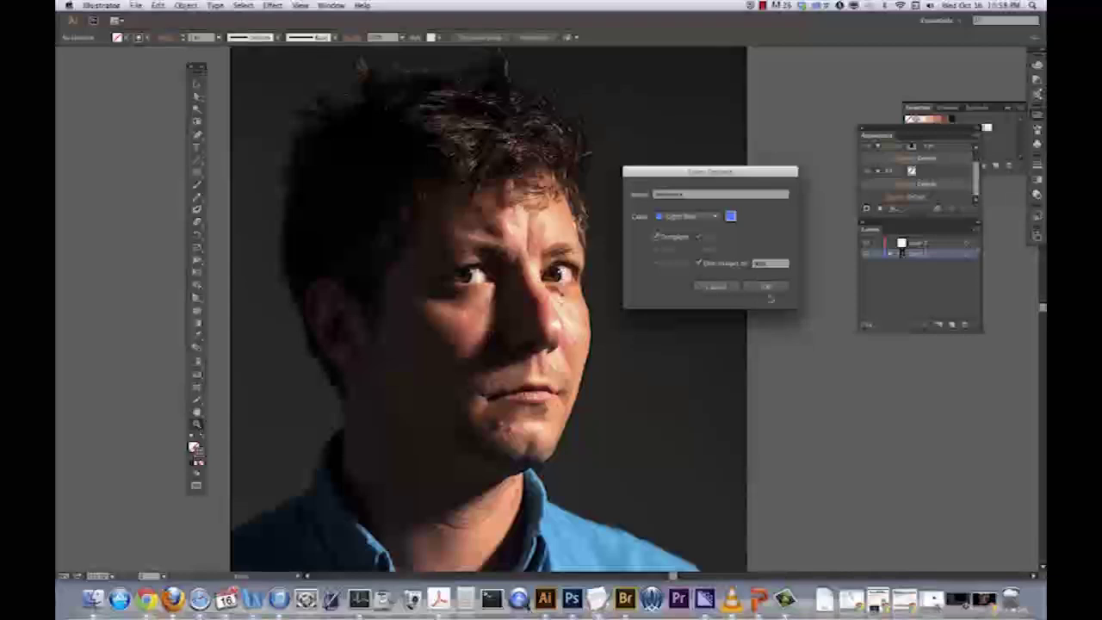
{"action": "left_click", "coordinate": [766, 287]}
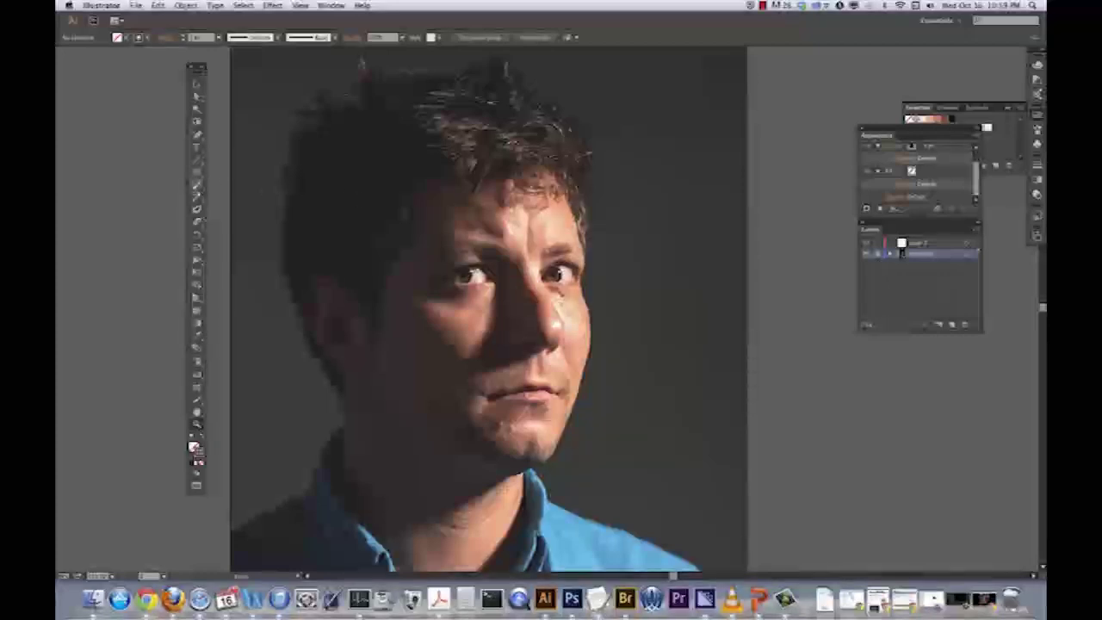
- Activate the empty layer above the template for drawing with the Blob Brush
{"action": "left_click", "coordinate": [196, 208]}
{"action": "left_click", "coordinate": [925, 240]}
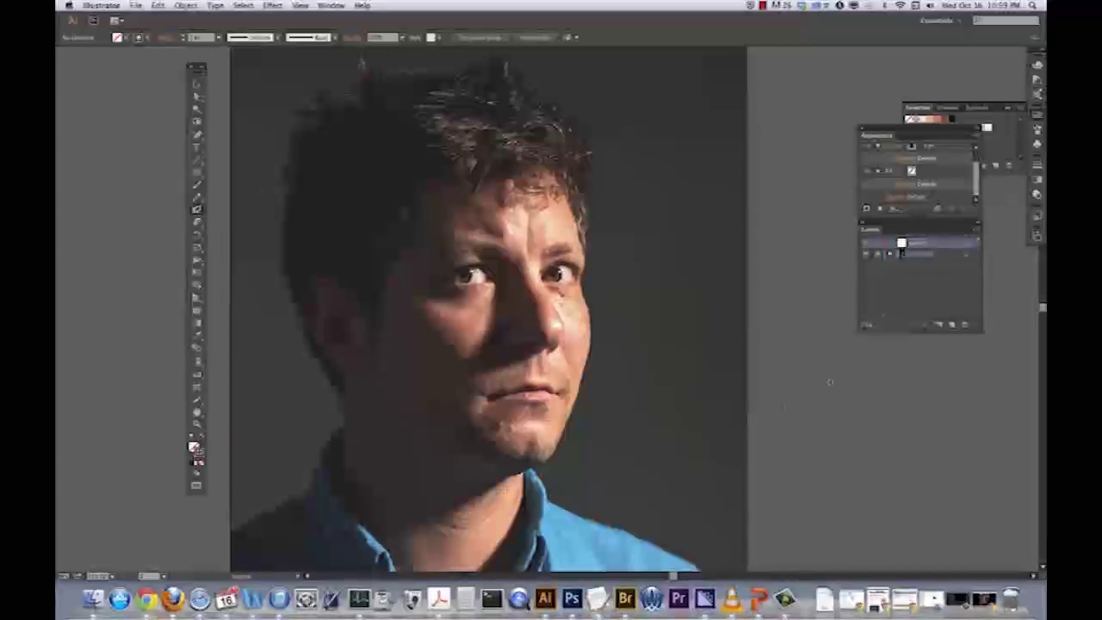
- Brush a few test strokes diagonally across the face and delete them
{"action": "mouse_move", "coordinate": [432, 202]}
{"action": "left_mouse_down"}
{"action": "mouse_move", "coordinate": [671, 358]}
{"action": "mouse_move", "coordinate": [563, 310]}
{"action": "mouse_move", "coordinate": [579, 393]}
{"action": "left_mouse_up"}
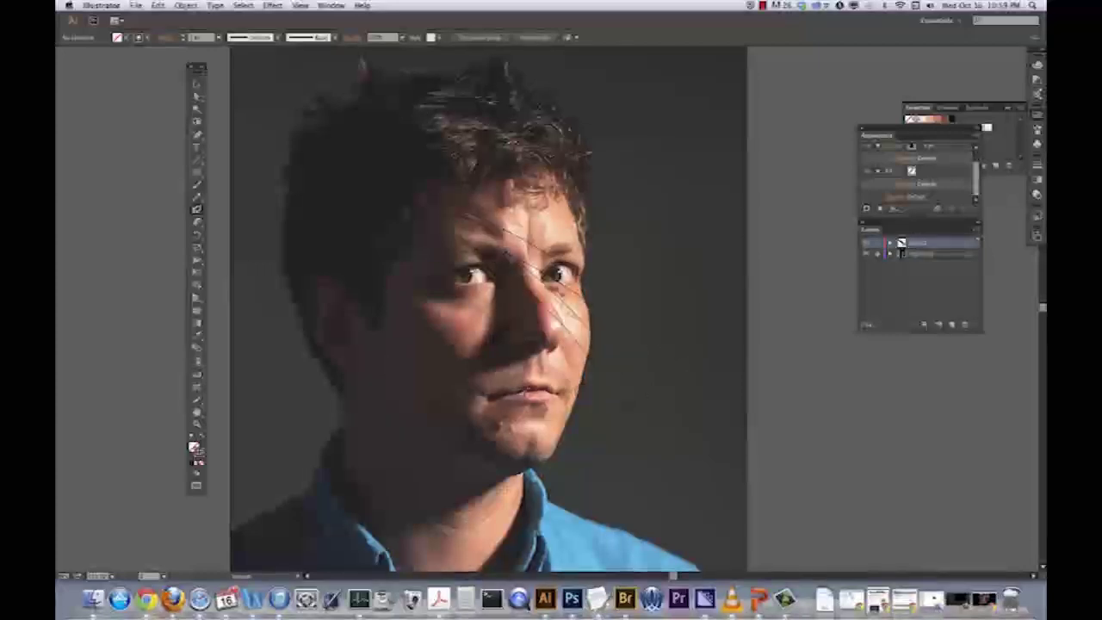
{"action": "left_click", "coordinate": [196, 82]}
{"action": "left_click", "coordinate": [489, 283]}
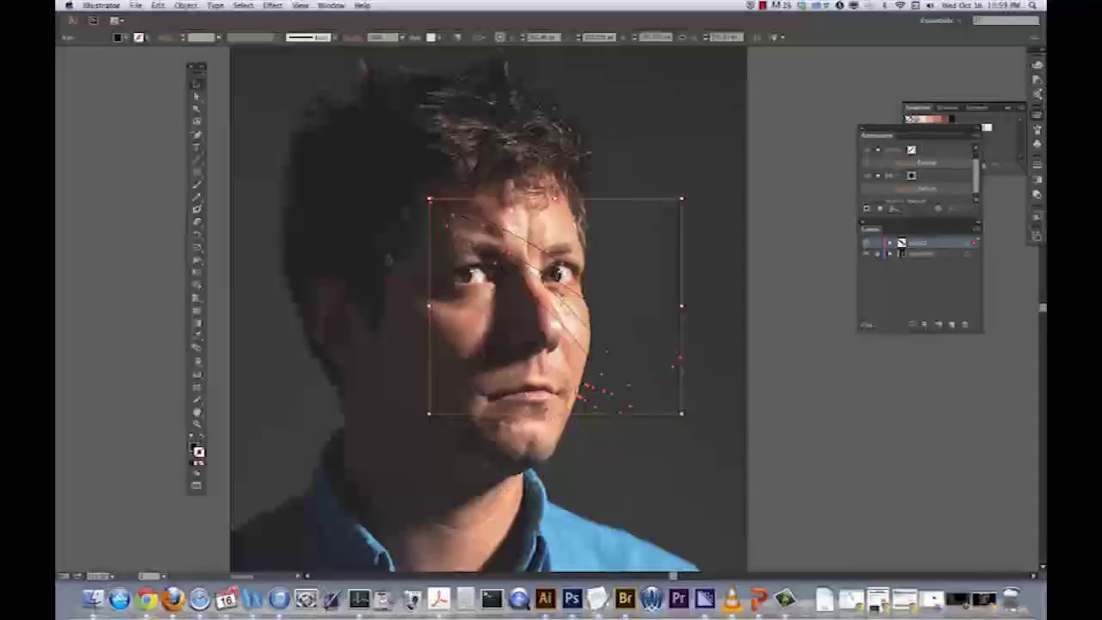
{"action": "key", "text": "Delete"}
- With the black Blob Brush, outline the shadow down the nose bridge, beneath the nose, and back up to the shaded eye
{"action": "left_click_drag", "start_coordinate": [420, 360], "coordinate": [481, 341]}
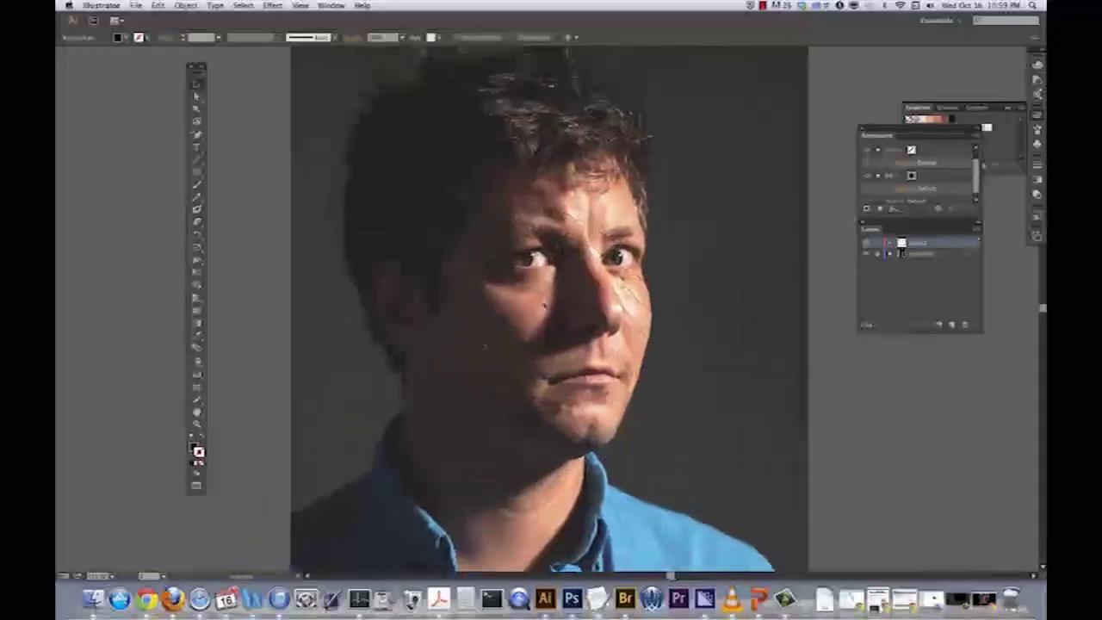
{"action": "key", "text": "cmd+z"}
{"action": "left_click", "coordinate": [197, 208]}
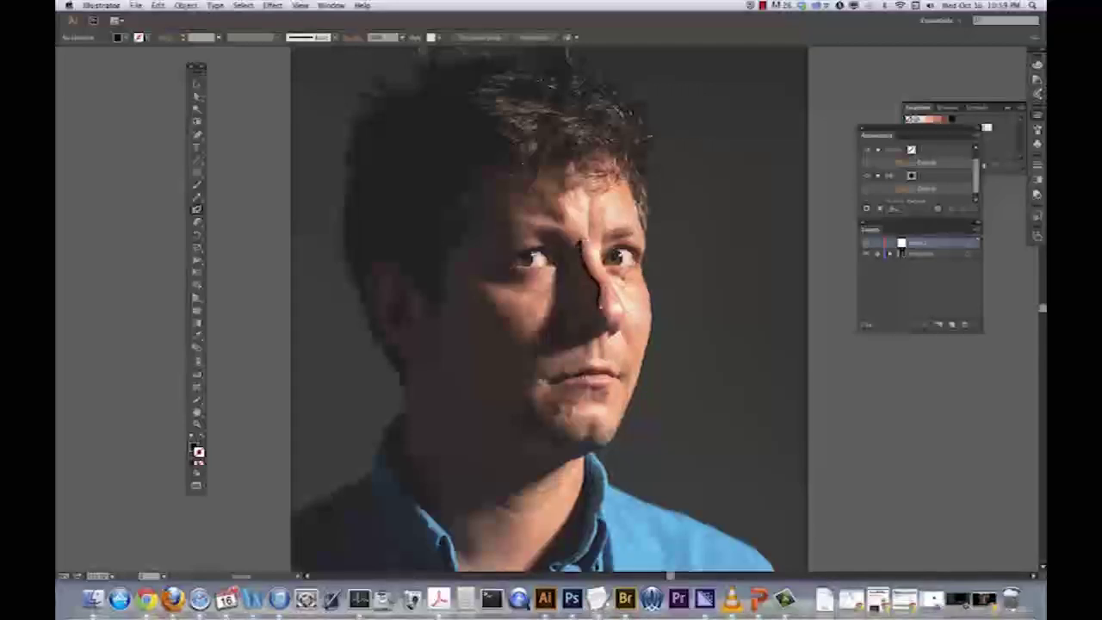
{"action": "key", "text": "shift+x"}
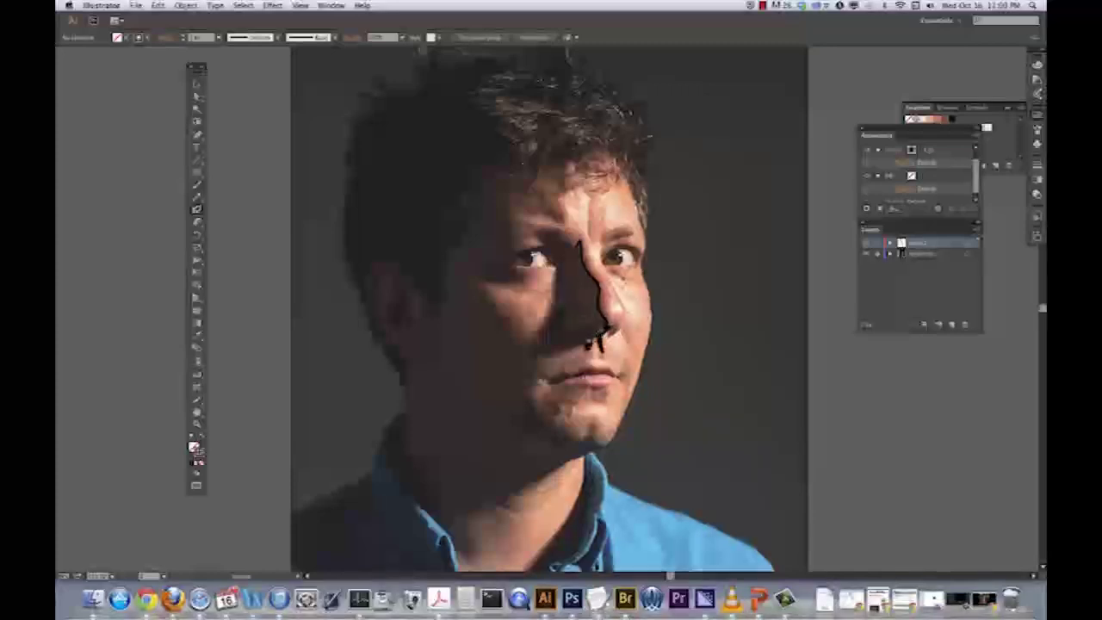
{"action": "left_click_drag", "start_coordinate": [603, 338], "coordinate": [527, 356]}
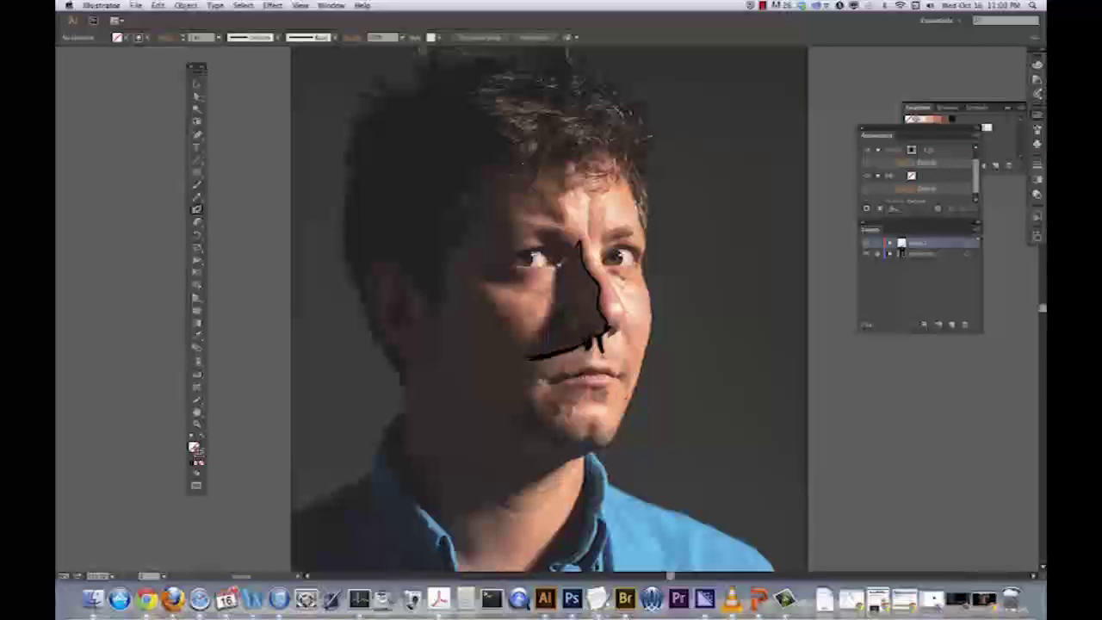
{"action": "left_click_drag", "start_coordinate": [560, 267], "coordinate": [527, 351]}
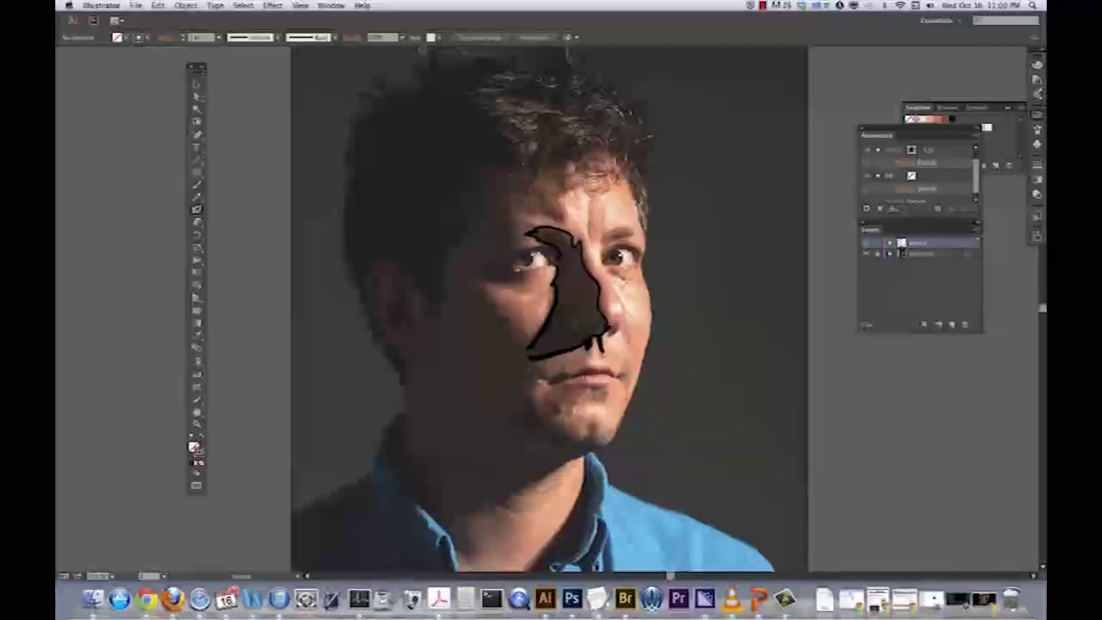
- Outline the shadow edges around the shaded eye, the cheek highlight, the mouth corner, the chin and jaw, and the brow
{"action": "left_click_drag", "start_coordinate": [498, 264], "coordinate": [534, 250]}
{"action": "mouse_move", "coordinate": [527, 348]}
{"action": "left_mouse_down"}
{"action": "mouse_move", "coordinate": [482, 287]}
{"action": "mouse_move", "coordinate": [500, 265]}
{"action": "mouse_move", "coordinate": [525, 275]}
{"action": "left_mouse_up"}
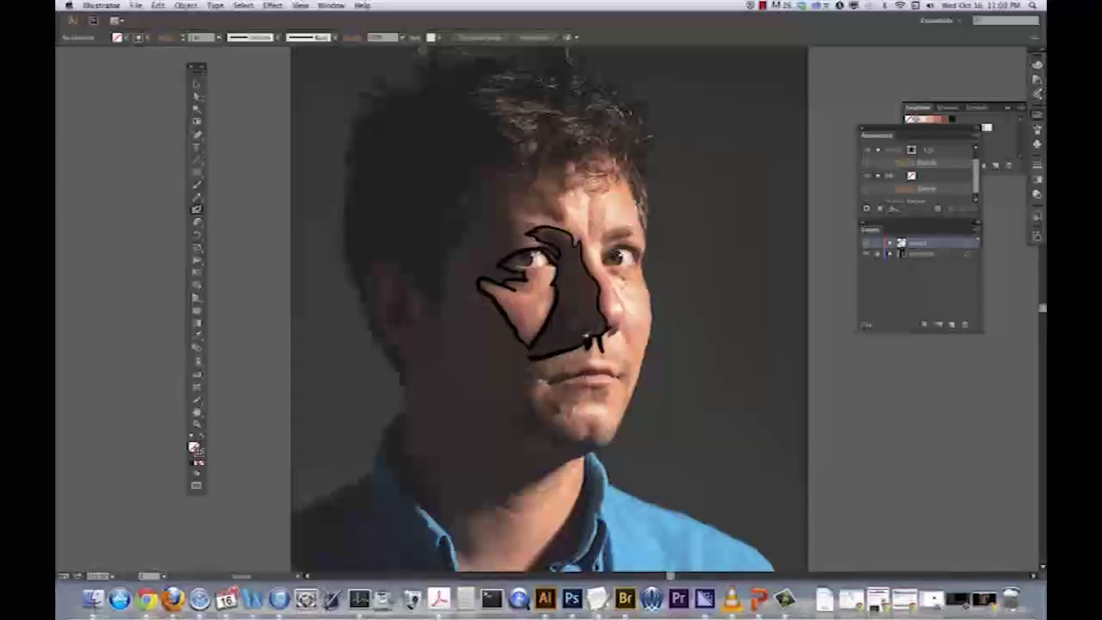
{"action": "mouse_move", "coordinate": [532, 375]}
{"action": "left_mouse_down"}
{"action": "mouse_move", "coordinate": [539, 417]}
{"action": "mouse_move", "coordinate": [589, 441]}
{"action": "left_mouse_up"}
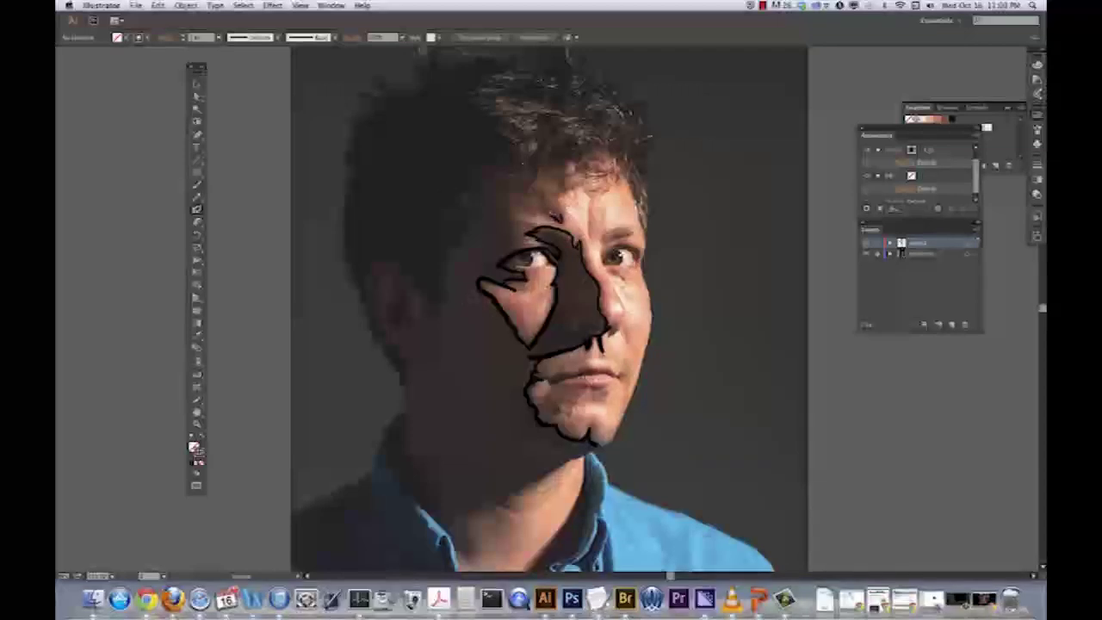
{"action": "mouse_move", "coordinate": [558, 212]}
{"action": "left_mouse_down"}
{"action": "mouse_move", "coordinate": [532, 189]}
{"action": "mouse_move", "coordinate": [499, 203]}
{"action": "mouse_move", "coordinate": [496, 222]}
{"action": "mouse_move", "coordinate": [517, 226]}
{"action": "left_mouse_up"}
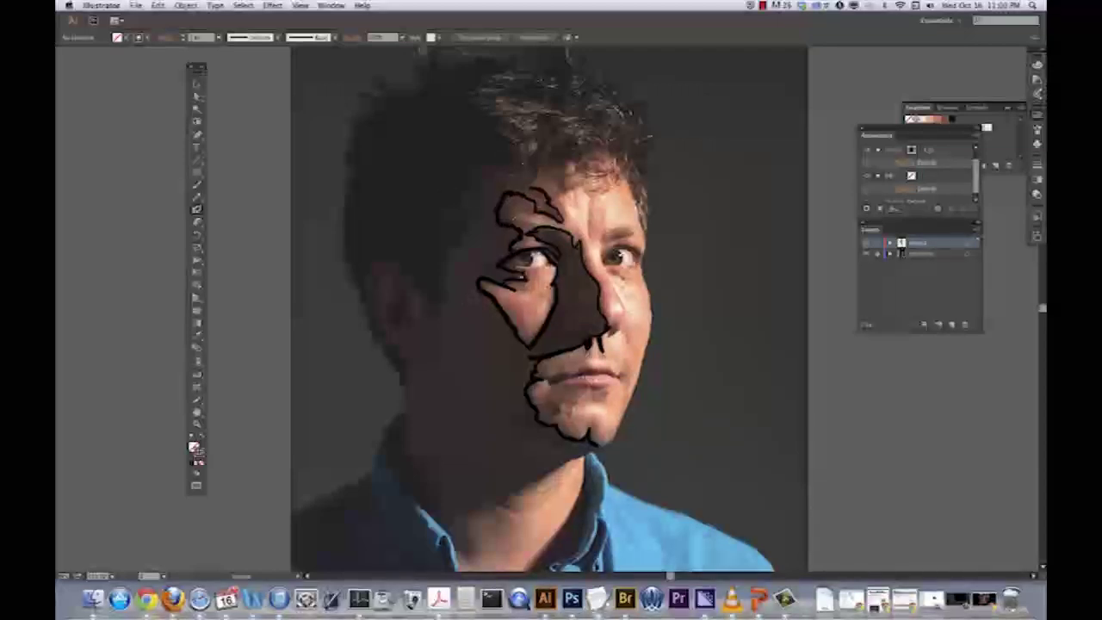
{"action": "left_click_drag", "start_coordinate": [580, 457], "coordinate": [567, 461]}
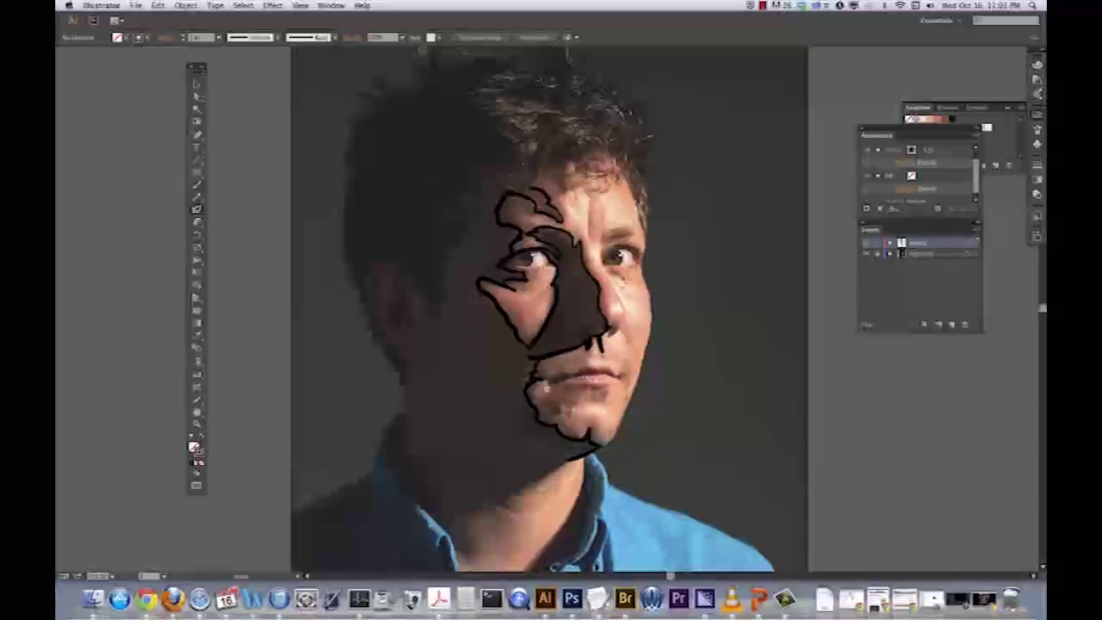
- Brush outlines around the dark upper lip and the small triangular shadow beneath the lower lip
{"action": "left_click", "coordinate": [548, 388], "text": "super"}
{"action": "left_click_drag", "start_coordinate": [655, 263], "coordinate": [501, 358]}
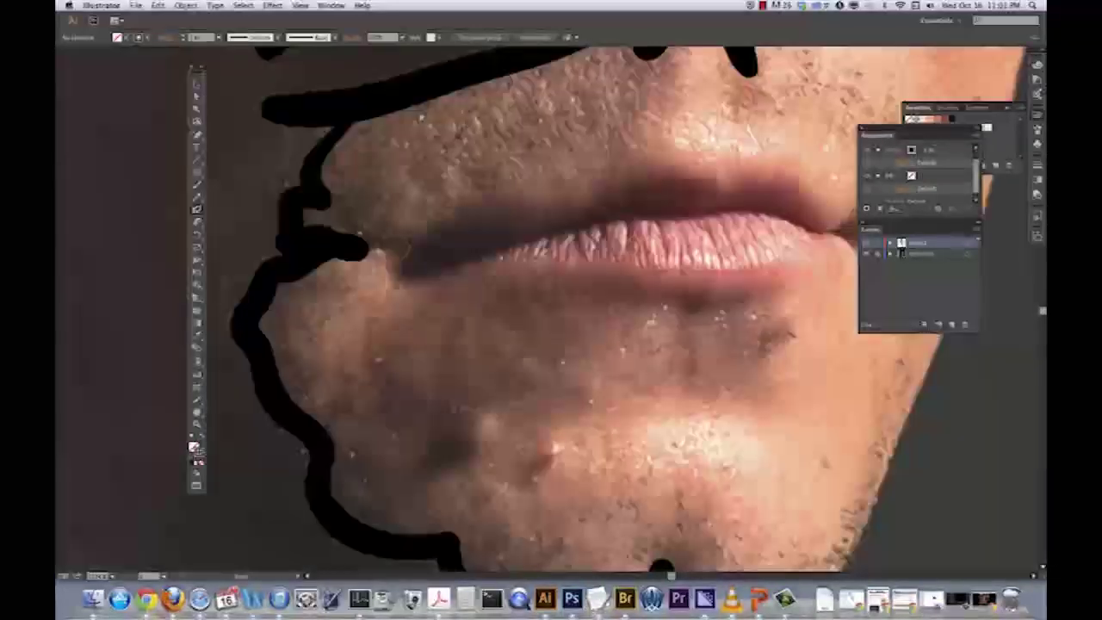
{"action": "scroll", "coordinate": [550, 353], "scroll_direction": "down", "scroll_amount": 3}
{"action": "scroll", "coordinate": [551, 345], "scroll_direction": "up", "scroll_amount": 2}
{"action": "scroll", "coordinate": [551, 346], "scroll_direction": "right", "scroll_amount": 1}
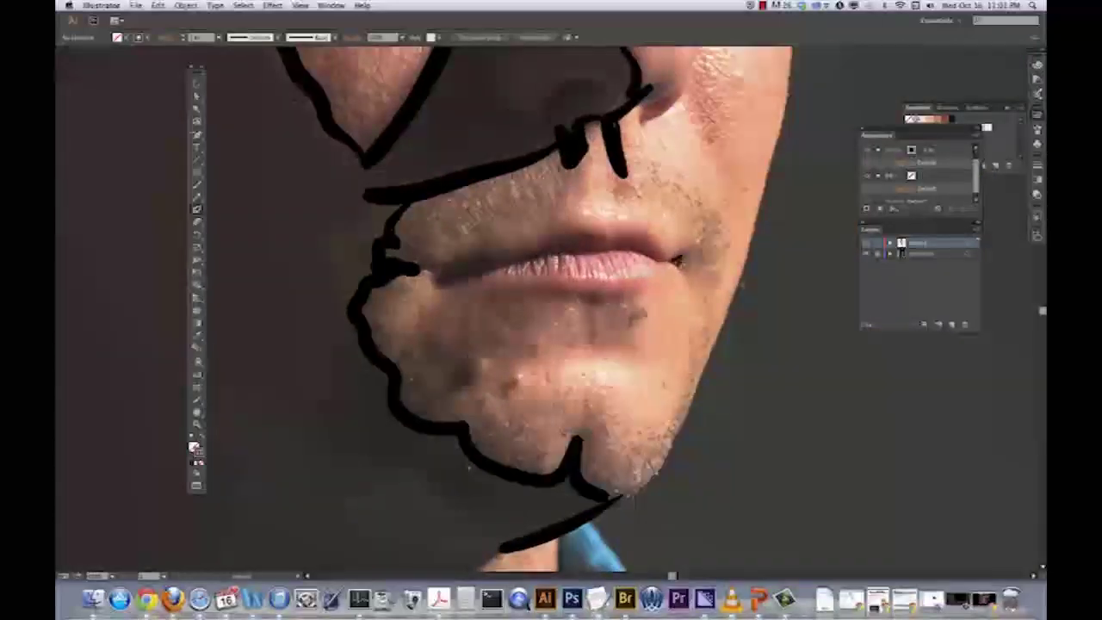
{"action": "mouse_move", "coordinate": [677, 260]}
{"action": "left_mouse_down"}
{"action": "mouse_move", "coordinate": [558, 251]}
{"action": "mouse_move", "coordinate": [456, 277]}
{"action": "left_mouse_up"}
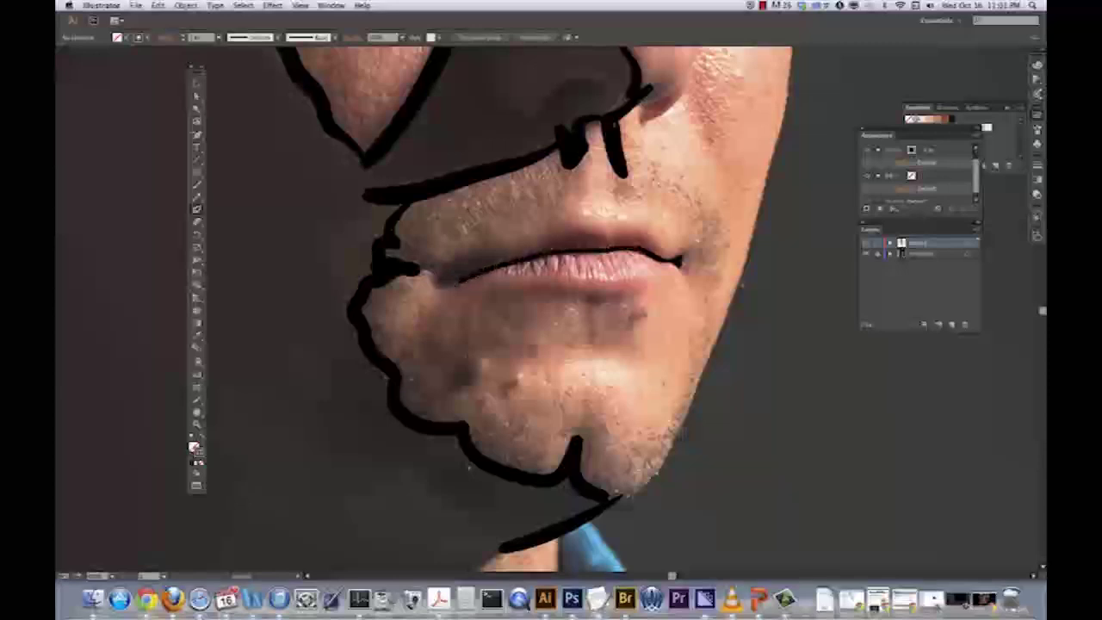
{"action": "mouse_move", "coordinate": [675, 260]}
{"action": "left_mouse_down"}
{"action": "mouse_move", "coordinate": [611, 232]}
{"action": "mouse_move", "coordinate": [551, 238]}
{"action": "mouse_move", "coordinate": [440, 275]}
{"action": "mouse_move", "coordinate": [453, 286]}
{"action": "left_mouse_up"}
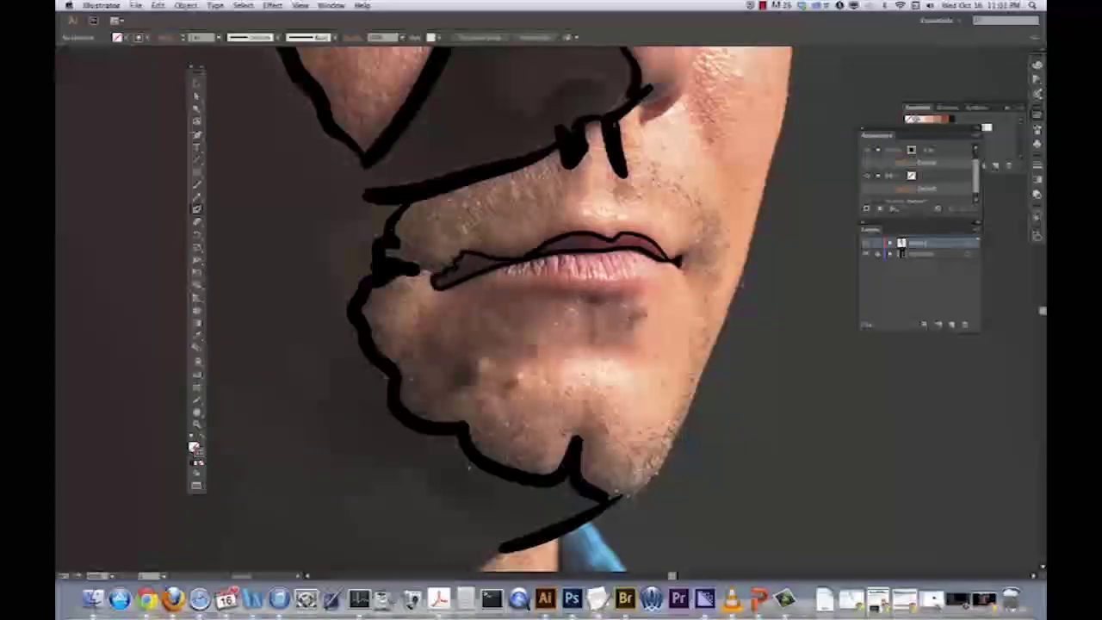
{"action": "mouse_move", "coordinate": [641, 283]}
{"action": "left_mouse_down"}
{"action": "mouse_move", "coordinate": [593, 298]}
{"action": "mouse_move", "coordinate": [544, 289]}
{"action": "left_mouse_up"}
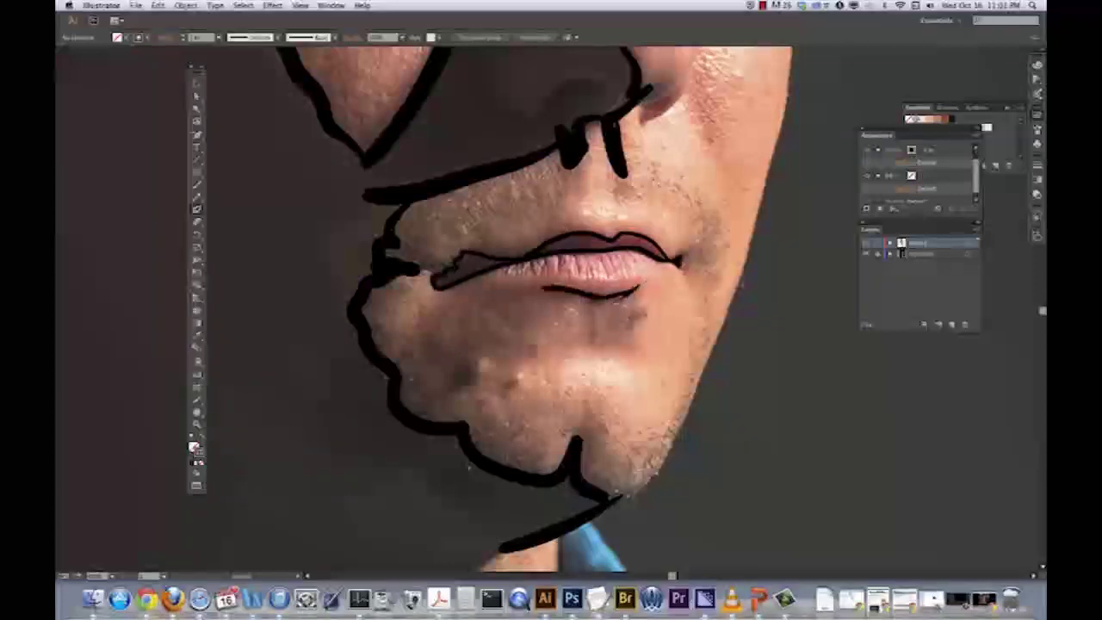
{"action": "left_click_drag", "start_coordinate": [630, 293], "coordinate": [545, 287]}
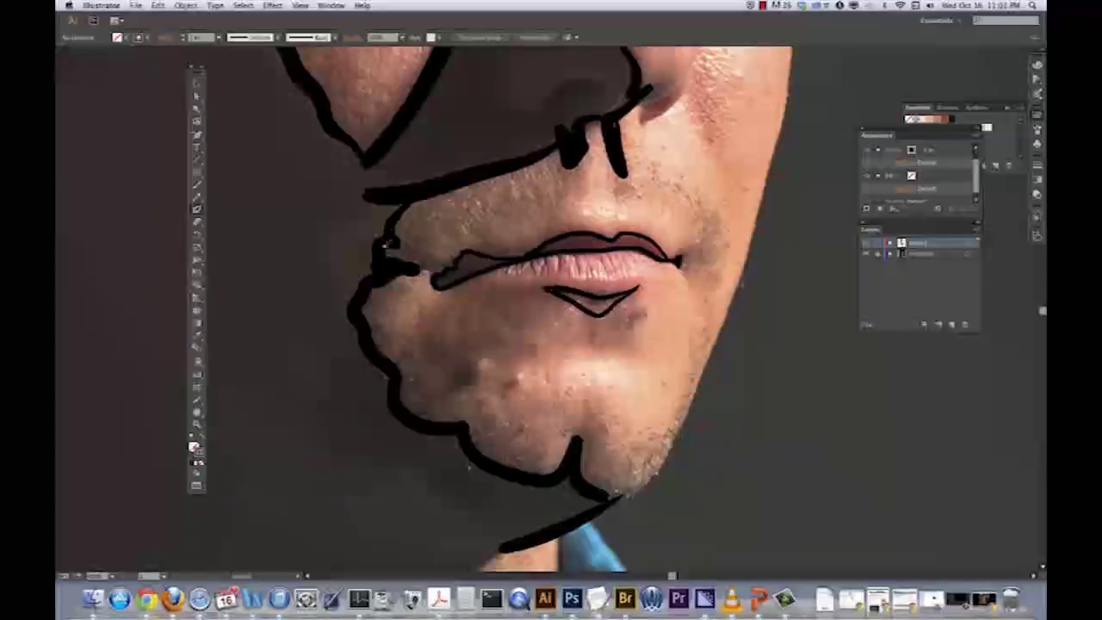
- Isolate the upper lip outline and delete its inner paths so the shape becomes solid black
{"action": "left_click", "coordinate": [197, 84]}
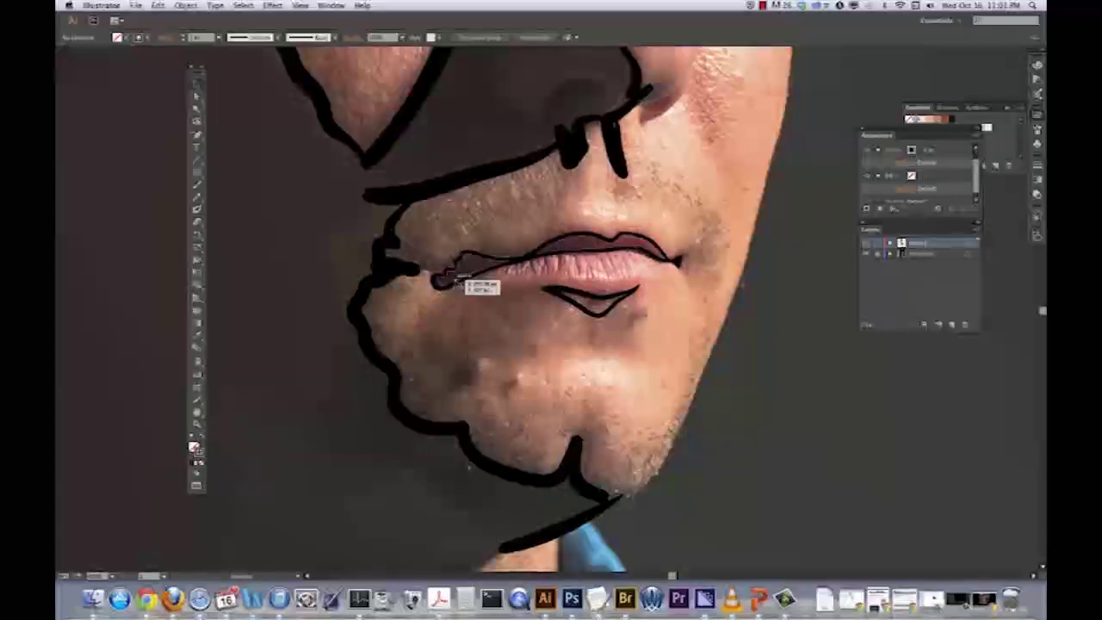
{"action": "left_click_drag", "start_coordinate": [458, 275], "coordinate": [458, 278]}
{"action": "double_click", "coordinate": [458, 278]}
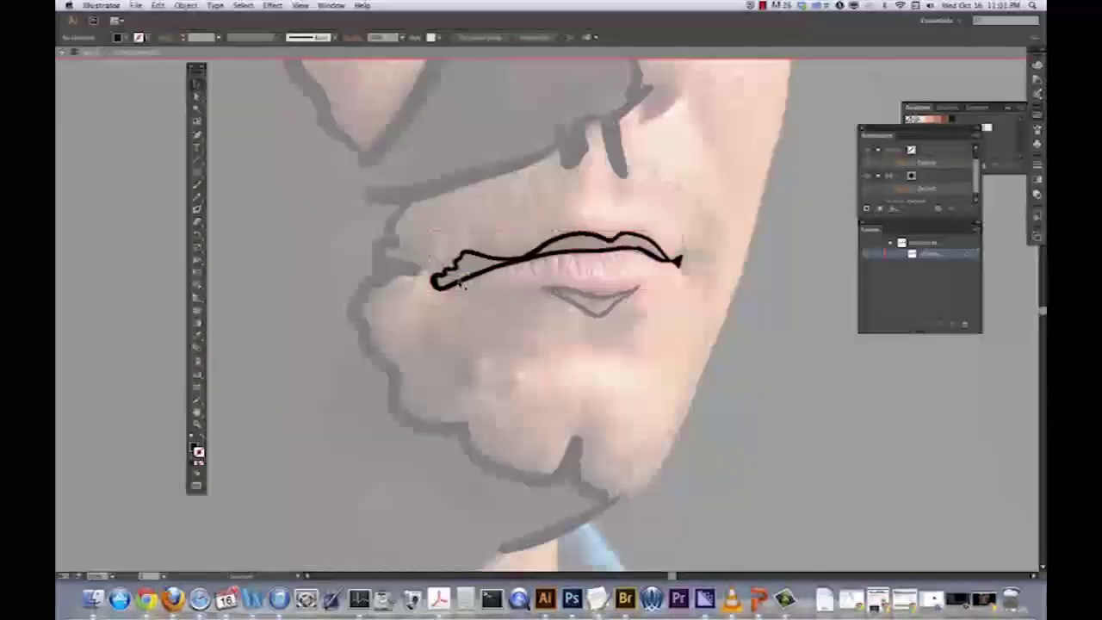
{"action": "key", "text": "Delete"}
{"action": "left_click", "coordinate": [554, 251]}
{"action": "key", "text": "Delete"}
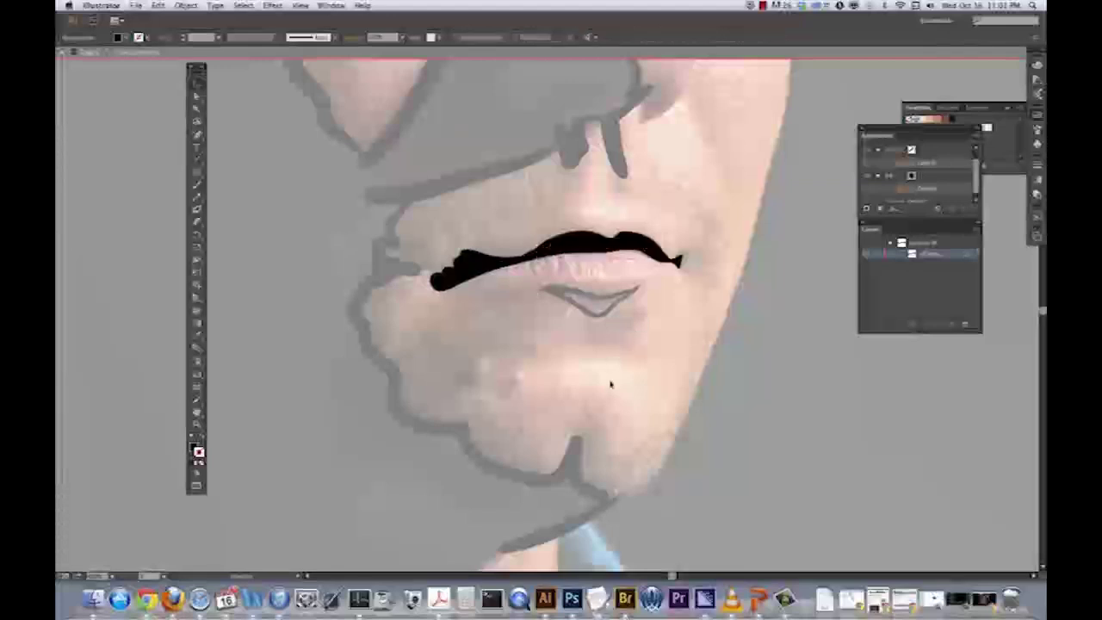
{"action": "double_click", "coordinate": [568, 369]}
- Isolate the shadow outline beneath the lower lip and delete its inner path to make it solid
{"action": "double_click", "coordinate": [593, 299]}
{"action": "left_click", "coordinate": [593, 300]}
{"action": "key", "text": "Delete"}
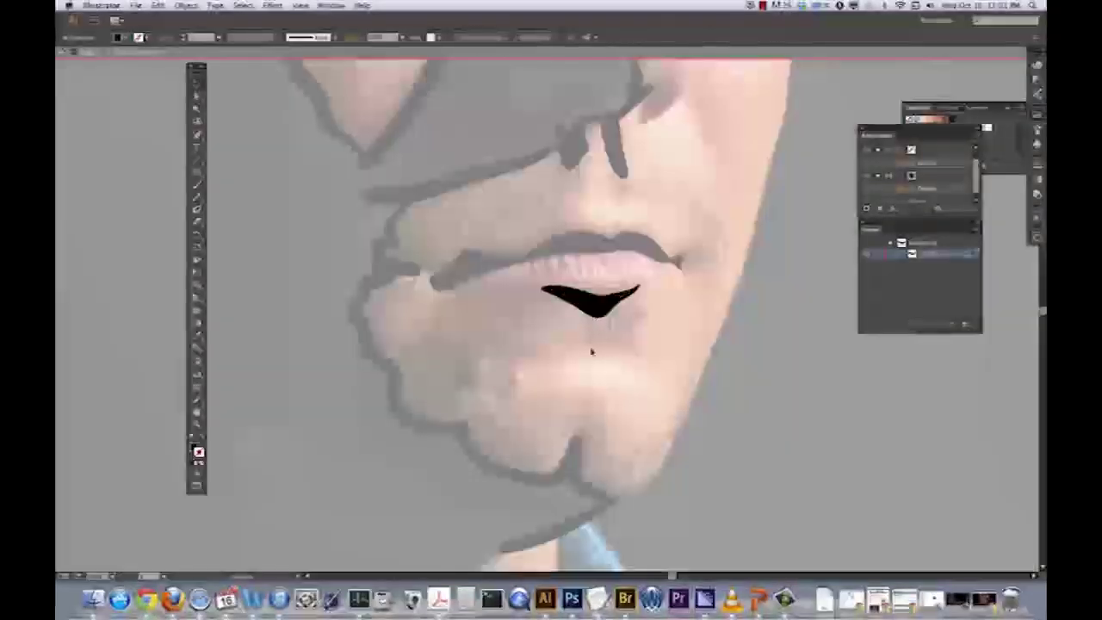
{"action": "double_click", "coordinate": [620, 409]}
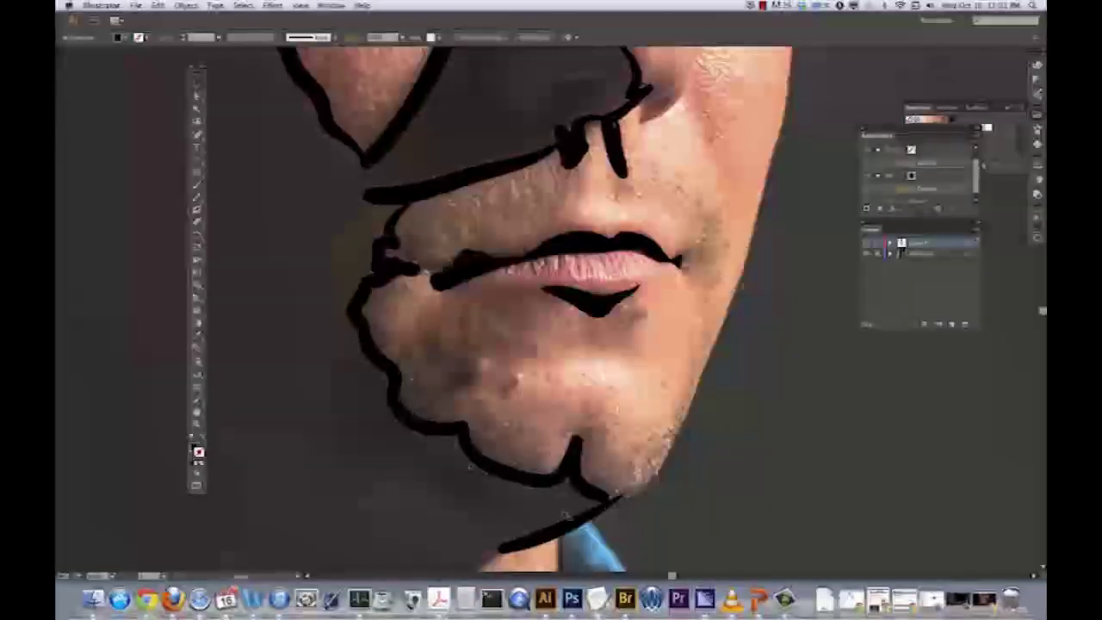
- Outline the underside of the nose tip and the nostril shadow beneath it with the Blob Brush
{"action": "left_click", "coordinate": [547, 465], "text": "alt+super"}
{"action": "left_click_drag", "start_coordinate": [548, 465], "coordinate": [529, 538]}
{"action": "left_click_drag", "start_coordinate": [619, 164], "coordinate": [578, 360]}
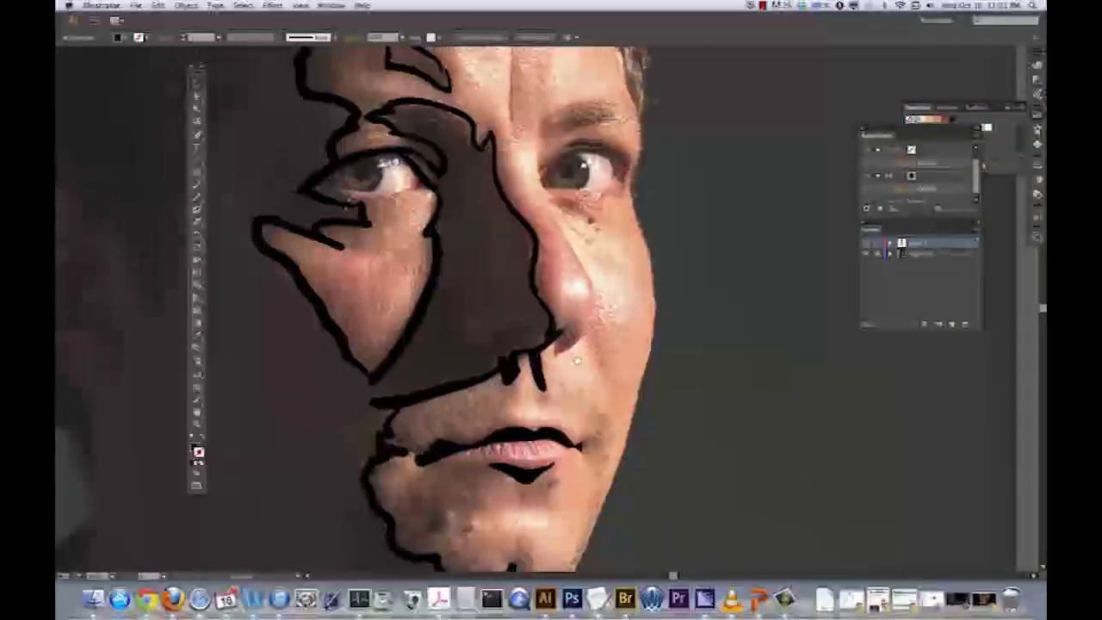
{"action": "scroll", "coordinate": [519, 330], "scroll_direction": "up", "scroll_amount": 3}
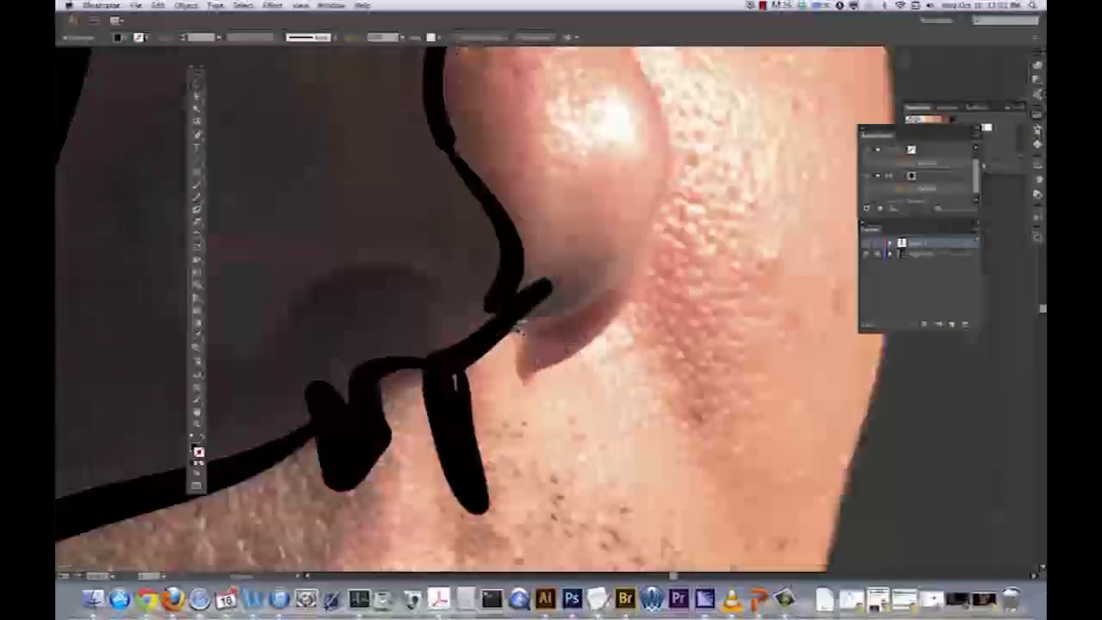
{"action": "key", "text": "shift+b"}
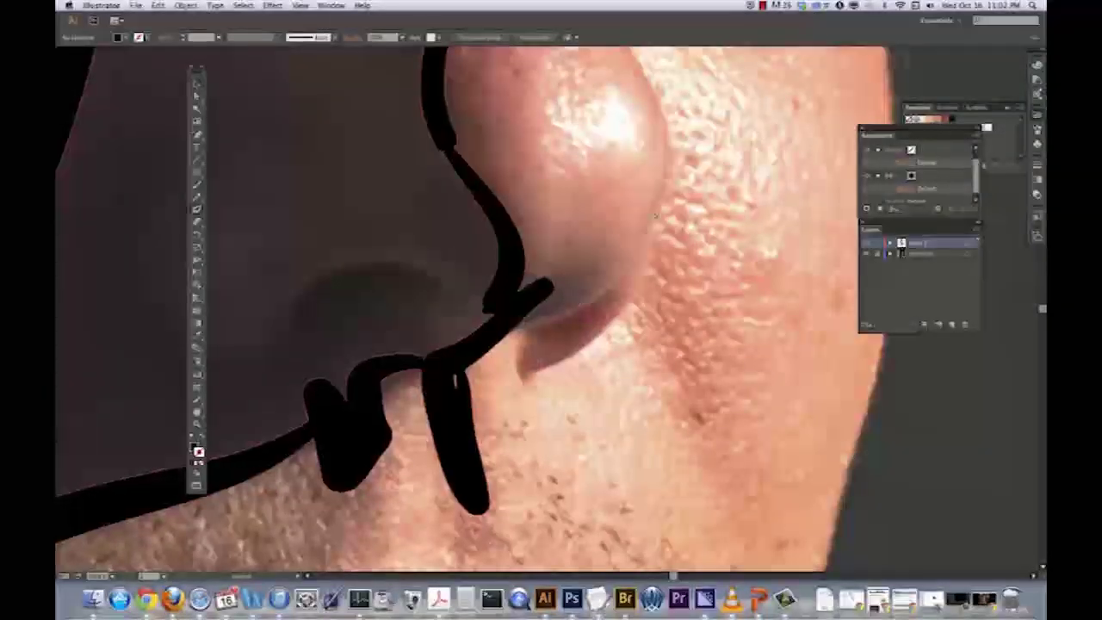
{"action": "mouse_move", "coordinate": [673, 161]}
{"action": "left_mouse_down"}
{"action": "mouse_move", "coordinate": [656, 215]}
{"action": "mouse_move", "coordinate": [598, 305]}
{"action": "mouse_move", "coordinate": [541, 336]}
{"action": "left_mouse_up"}
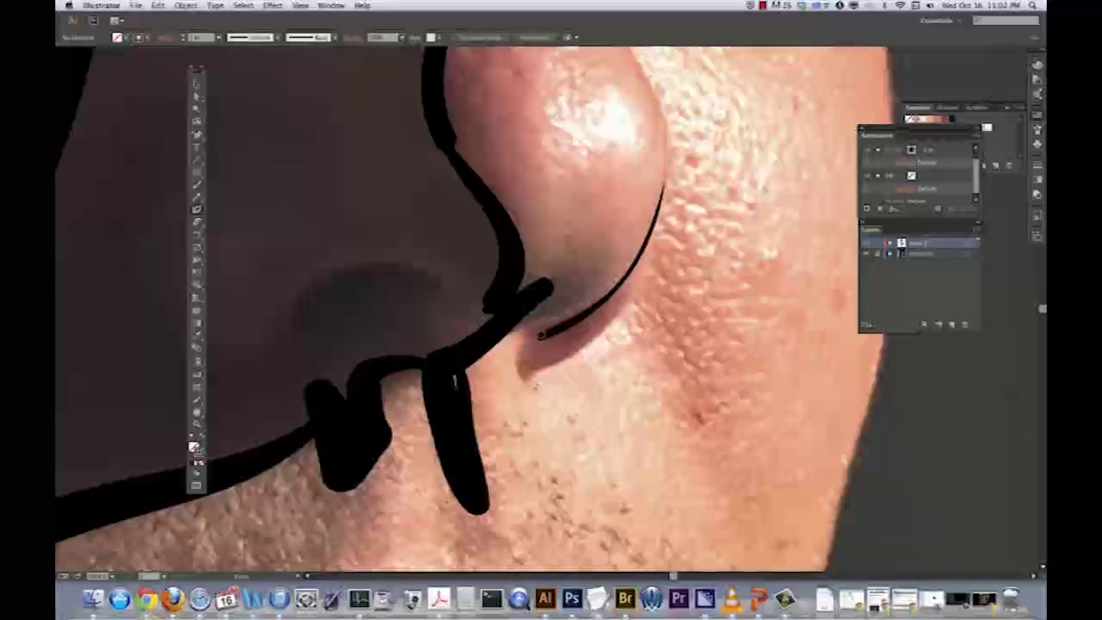
{"action": "key", "text": "super+minus"}
{"action": "key", "text": "super+minus"}
{"action": "left_click_drag", "start_coordinate": [549, 426], "coordinate": [505, 598]}
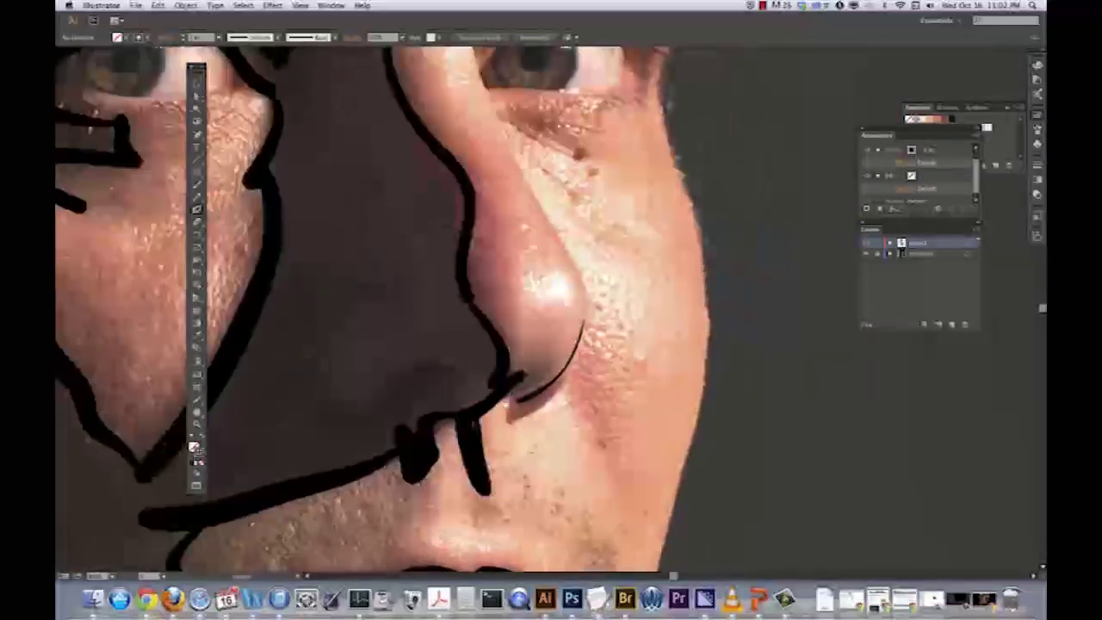
{"action": "left_click_drag", "start_coordinate": [515, 399], "coordinate": [510, 420]}
{"action": "mouse_move", "coordinate": [581, 341]}
{"action": "left_mouse_down"}
{"action": "mouse_move", "coordinate": [542, 407]}
{"action": "mouse_move", "coordinate": [511, 419]}
{"action": "left_mouse_up"}
- Outline the narrow cheek crease running down from the nose tip and delete its inner path to make it solid
{"action": "left_click_drag", "start_coordinate": [567, 384], "coordinate": [608, 459]}
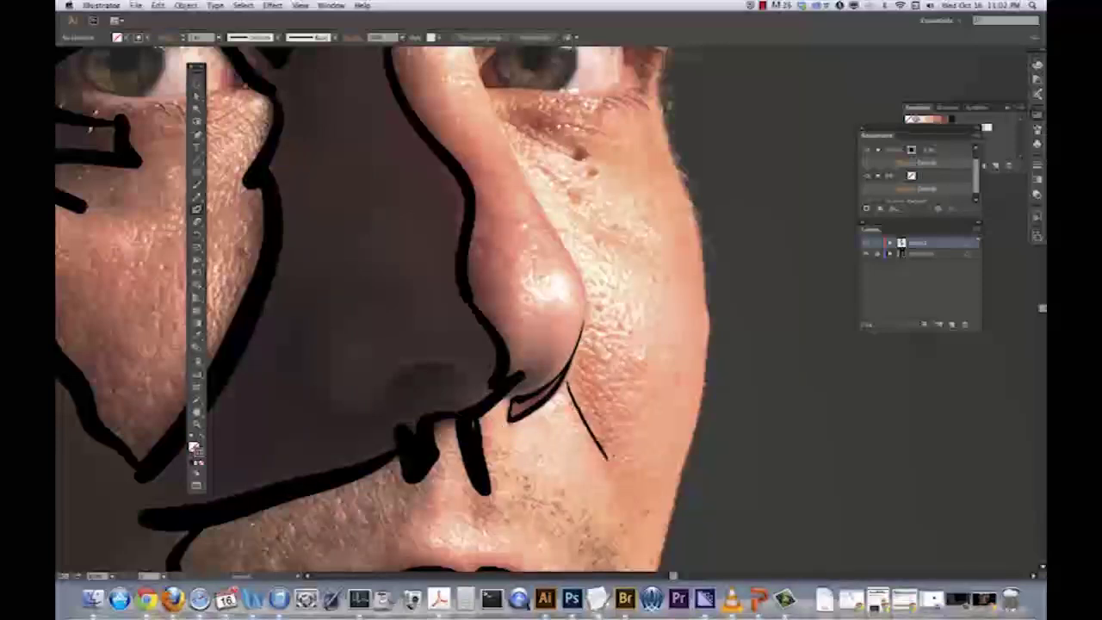
{"action": "left_click_drag", "start_coordinate": [573, 360], "coordinate": [611, 461]}
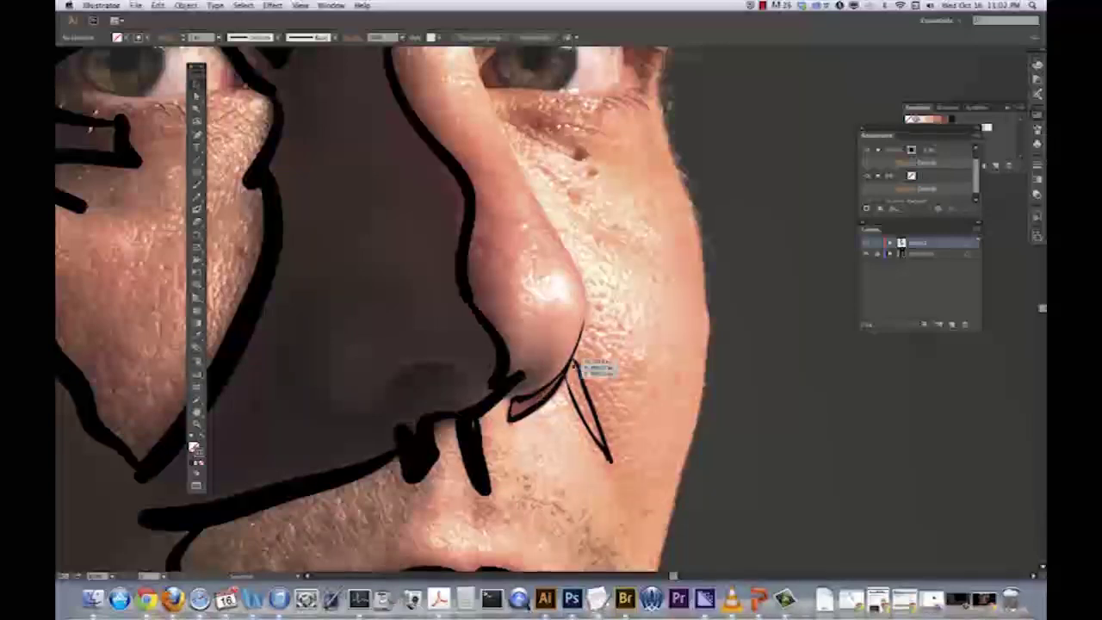
{"action": "double_click", "coordinate": [585, 388]}
{"action": "left_click", "coordinate": [584, 424]}
{"action": "key", "text": "Delete"}
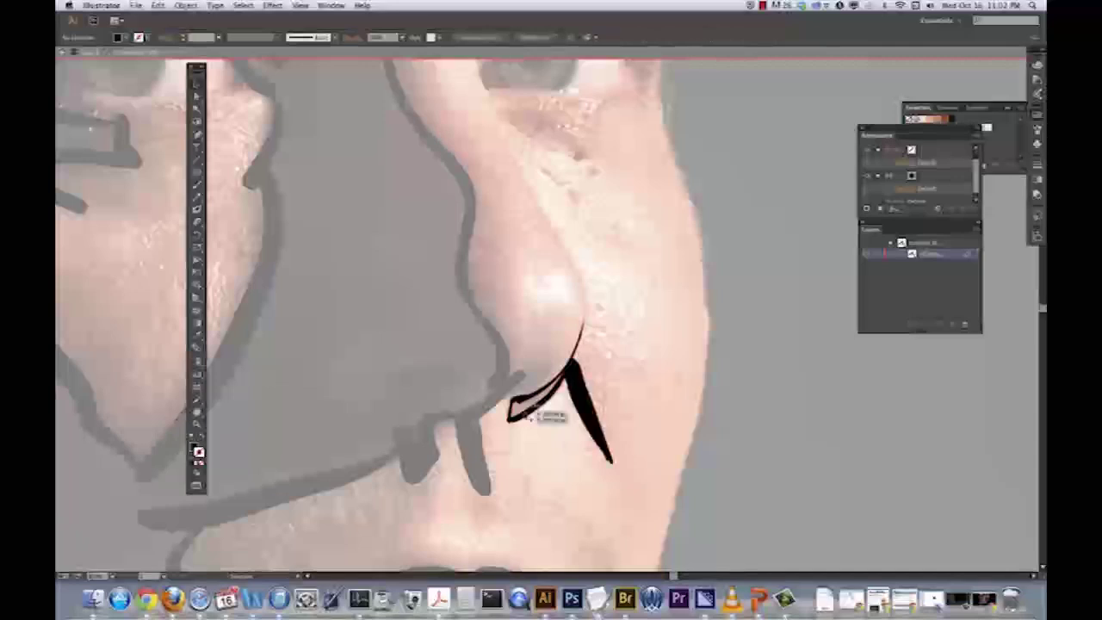
- Delete the inner path of the nostril shadow beneath the nose tip to make it solid, and leave isolation mode
{"action": "left_click", "coordinate": [533, 410]}
{"action": "key", "text": "Delete"}
{"action": "double_click", "coordinate": [544, 456]}
- Outline the lit edge of the nose from the eye's inner corner to the tip and the adjoining eye contour with the Blob Brush
{"action": "scroll", "coordinate": [529, 348], "scroll_direction": "up", "scroll_amount": 5}
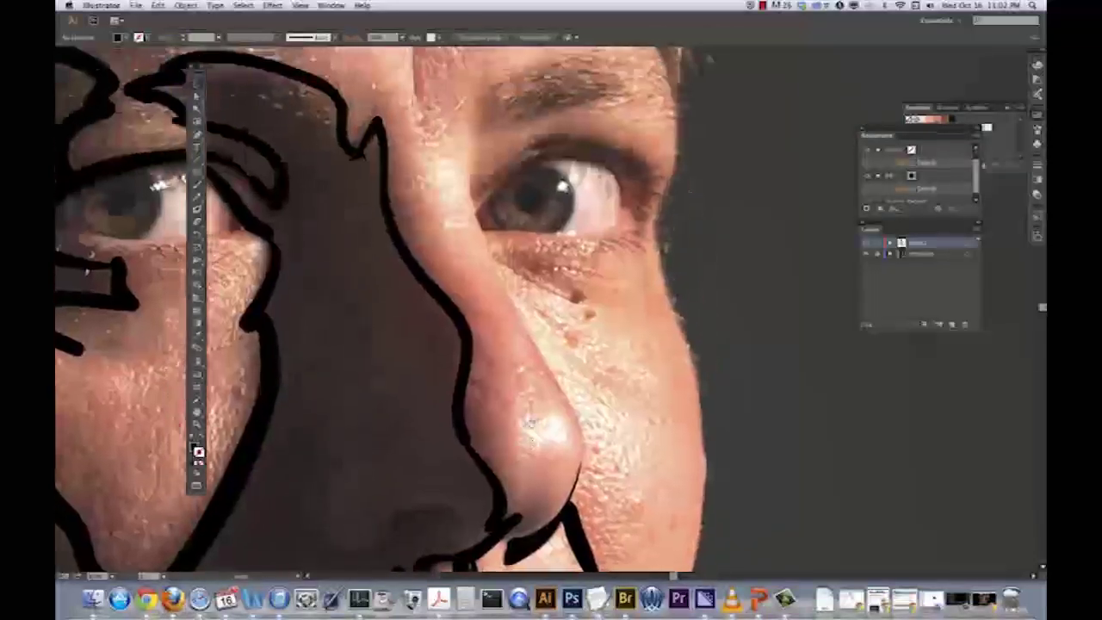
{"action": "mouse_move", "coordinate": [469, 174]}
{"action": "left_mouse_down"}
{"action": "mouse_move", "coordinate": [492, 250]}
{"action": "mouse_move", "coordinate": [582, 425]}
{"action": "mouse_move", "coordinate": [582, 473]}
{"action": "mouse_move", "coordinate": [566, 503]}
{"action": "left_mouse_up"}
{"action": "mouse_move", "coordinate": [477, 212]}
{"action": "left_mouse_down"}
{"action": "mouse_move", "coordinate": [487, 229]}
{"action": "mouse_move", "coordinate": [619, 192]}
{"action": "mouse_move", "coordinate": [500, 231]}
{"action": "left_mouse_up"}
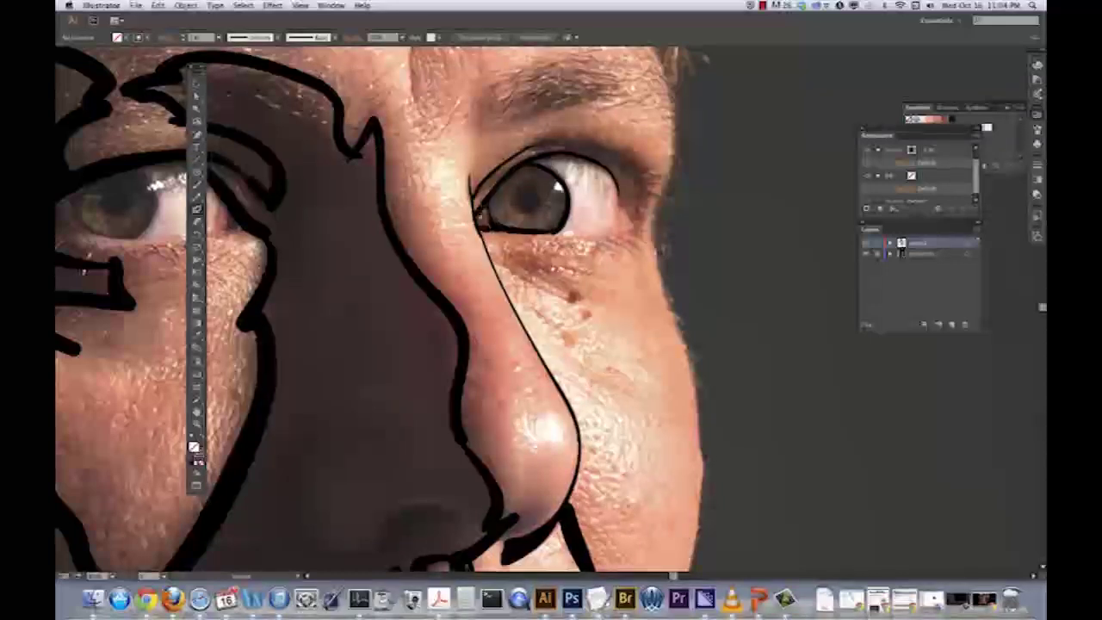
- Outline the lit eye's upper lid shadow and under-eye crease, add iris and pupil details, and undo the last stroke
{"action": "mouse_move", "coordinate": [497, 170]}
{"action": "left_mouse_down"}
{"action": "mouse_move", "coordinate": [644, 177]}
{"action": "mouse_move", "coordinate": [637, 221]}
{"action": "left_mouse_up"}
{"action": "mouse_move", "coordinate": [621, 171]}
{"action": "left_mouse_down"}
{"action": "mouse_move", "coordinate": [536, 148]}
{"action": "mouse_move", "coordinate": [510, 164]}
{"action": "left_mouse_up"}
{"action": "left_click_drag", "start_coordinate": [618, 205], "coordinate": [637, 222]}
{"action": "mouse_move", "coordinate": [545, 257]}
{"action": "left_mouse_down"}
{"action": "mouse_move", "coordinate": [490, 253]}
{"action": "mouse_move", "coordinate": [550, 293]}
{"action": "mouse_move", "coordinate": [542, 269]}
{"action": "mouse_move", "coordinate": [592, 274]}
{"action": "left_mouse_up"}
{"action": "mouse_move", "coordinate": [524, 202]}
{"action": "left_mouse_down"}
{"action": "mouse_move", "coordinate": [508, 183]}
{"action": "mouse_move", "coordinate": [567, 202]}
{"action": "mouse_move", "coordinate": [537, 229]}
{"action": "mouse_move", "coordinate": [498, 217]}
{"action": "mouse_move", "coordinate": [492, 191]}
{"action": "left_mouse_up"}
{"action": "left_click_drag", "start_coordinate": [558, 202], "coordinate": [556, 184]}
{"action": "key", "text": "super+z"}
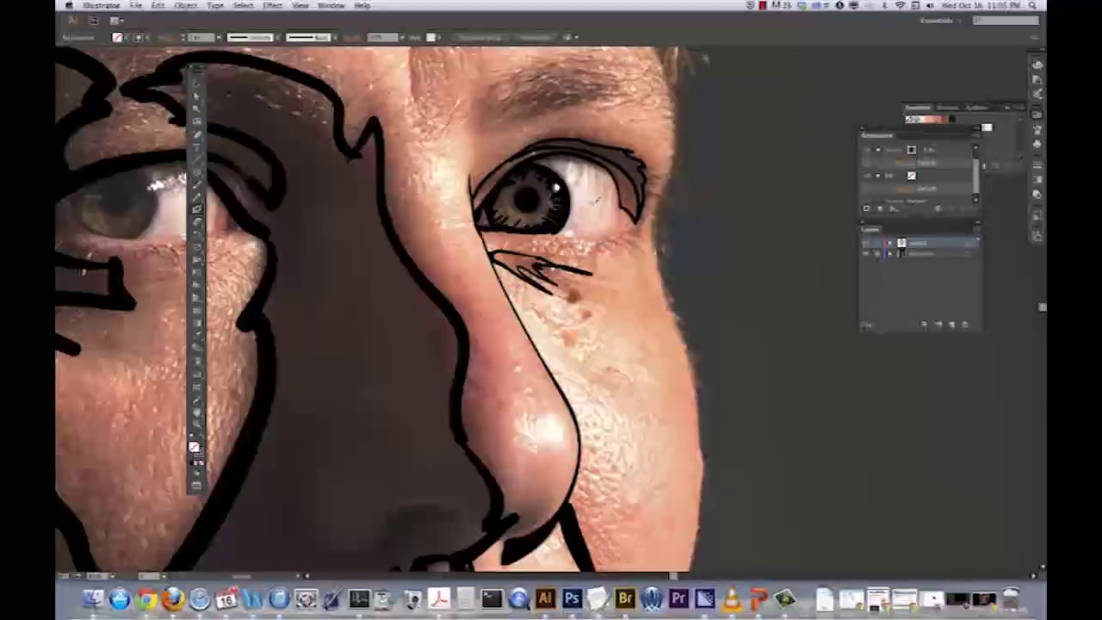
- Isolate the upper eyelid shadow of the lit eye and delete its inner path to make it solid
{"action": "key", "text": "v"}
{"action": "double_click", "coordinate": [606, 157]}
{"action": "left_click", "coordinate": [606, 157]}
{"action": "key", "text": "Delete"}
{"action": "double_click", "coordinate": [605, 411]}
- Isolate the crease shadow under the lit eye and delete its inner path to make it solid
{"action": "double_click", "coordinate": [518, 261]}
{"action": "left_click", "coordinate": [519, 261]}
{"action": "key", "text": "Delete"}
{"action": "double_click", "coordinate": [546, 315]}
- Swap fill and stroke, and outline the iris, eyelids and outer corner of the eye on the shadowed side
{"action": "left_click_drag", "start_coordinate": [287, 361], "coordinate": [529, 140]}
{"action": "left_click_drag", "start_coordinate": [276, 243], "coordinate": [437, 253]}
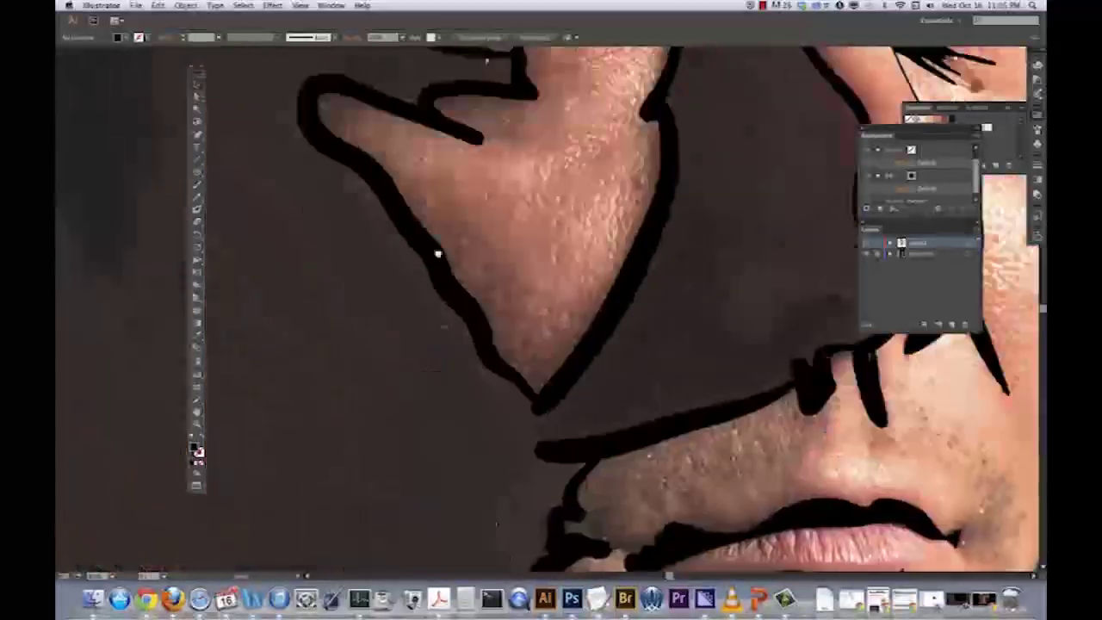
{"action": "scroll", "coordinate": [438, 254], "scroll_direction": "up", "scroll_amount": 5}
{"action": "key", "text": "shift+x"}
{"action": "left_click_drag", "start_coordinate": [436, 255], "coordinate": [502, 288]}
{"action": "mouse_move", "coordinate": [492, 224]}
{"action": "left_mouse_down"}
{"action": "mouse_move", "coordinate": [506, 248]}
{"action": "mouse_move", "coordinate": [497, 276]}
{"action": "mouse_move", "coordinate": [441, 265]}
{"action": "mouse_move", "coordinate": [439, 245]}
{"action": "mouse_move", "coordinate": [480, 231]}
{"action": "mouse_move", "coordinate": [455, 242]}
{"action": "left_mouse_up"}
{"action": "mouse_move", "coordinate": [520, 207]}
{"action": "left_mouse_down"}
{"action": "mouse_move", "coordinate": [546, 216]}
{"action": "mouse_move", "coordinate": [596, 278]}
{"action": "left_mouse_up"}
{"action": "mouse_move", "coordinate": [417, 258]}
{"action": "left_mouse_down"}
{"action": "mouse_move", "coordinate": [402, 267]}
{"action": "mouse_move", "coordinate": [460, 308]}
{"action": "mouse_move", "coordinate": [395, 300]}
{"action": "left_mouse_up"}
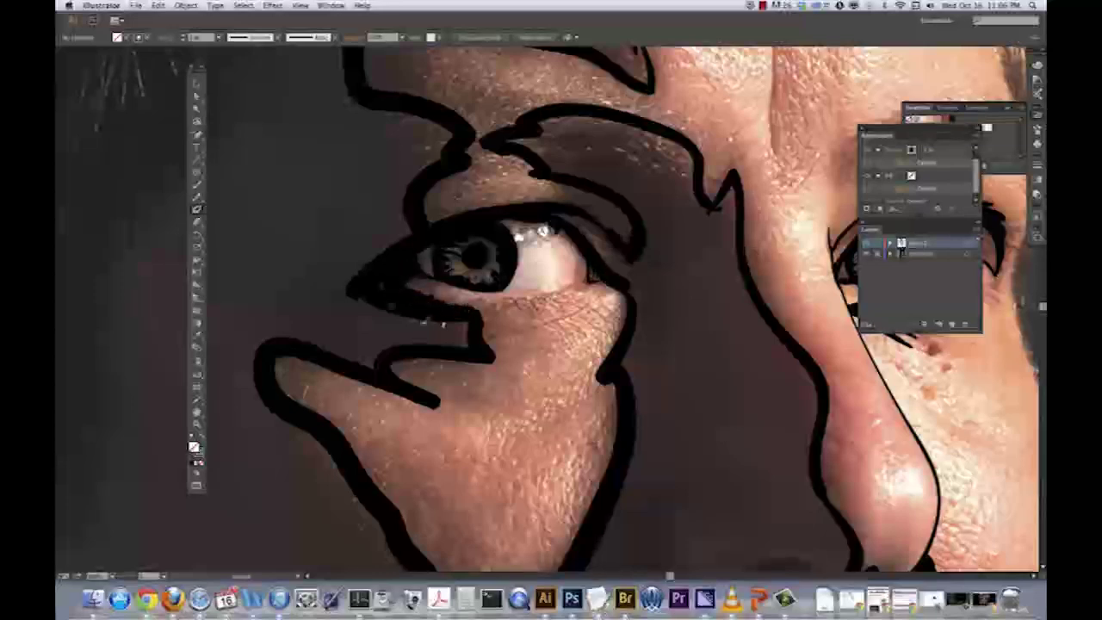
{"action": "left_click", "coordinate": [353, 329], "text": "alt+super"}
{"action": "left_click", "coordinate": [357, 327], "text": "alt+super"}
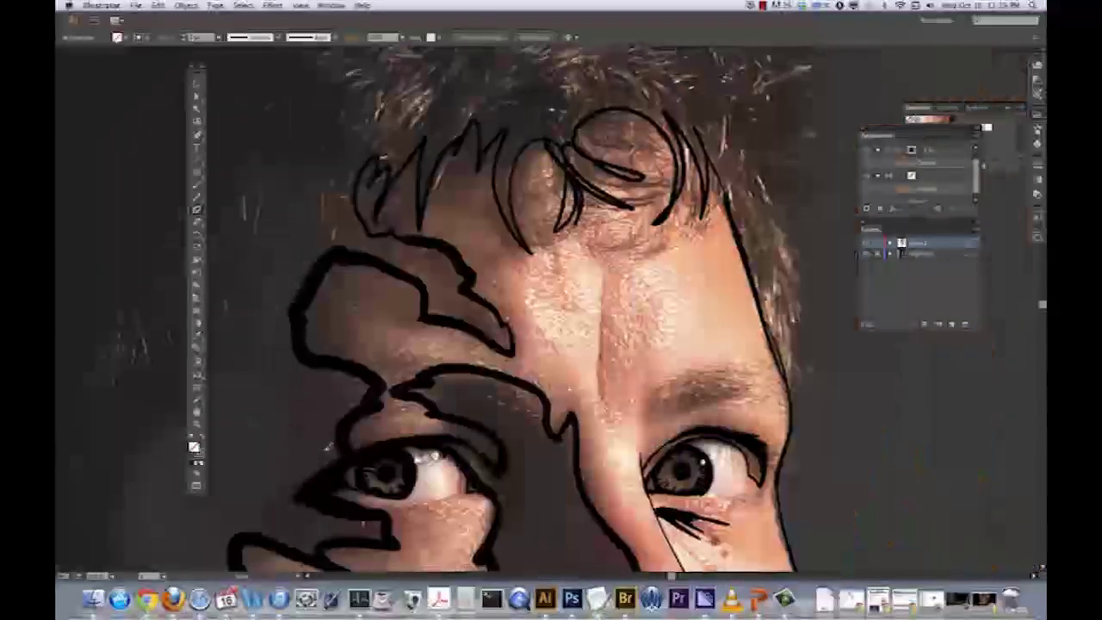
- Trace the remaining shadow contours around the face, neck and collar with the Blob Brush
{"action": "mouse_move", "coordinate": [327, 449]}
{"action": "left_mouse_down"}
{"action": "mouse_move", "coordinate": [347, 296]}
{"action": "mouse_move", "coordinate": [413, 251]}
{"action": "mouse_move", "coordinate": [371, 215]}
{"action": "left_mouse_up"}
{"action": "mouse_move", "coordinate": [478, 270]}
{"action": "left_mouse_down"}
{"action": "mouse_move", "coordinate": [529, 377]}
{"action": "mouse_move", "coordinate": [251, 196]}
{"action": "left_mouse_up"}
{"action": "mouse_move", "coordinate": [252, 197]}
{"action": "left_mouse_down"}
{"action": "mouse_move", "coordinate": [833, 505]}
{"action": "mouse_move", "coordinate": [589, 308]}
{"action": "left_mouse_up"}
{"action": "left_click_drag", "start_coordinate": [589, 308], "coordinate": [679, 447]}
{"action": "left_click_drag", "start_coordinate": [284, 284], "coordinate": [743, 405]}
{"action": "mouse_move", "coordinate": [649, 445]}
{"action": "left_mouse_down"}
{"action": "mouse_move", "coordinate": [518, 298]}
{"action": "mouse_move", "coordinate": [310, 282]}
{"action": "left_mouse_up"}
{"action": "left_click_drag", "start_coordinate": [350, 371], "coordinate": [675, 398]}
{"action": "left_click_drag", "start_coordinate": [635, 305], "coordinate": [445, 402]}
- Continue the outline along the shoulders and up the artboard's side to enclose the dark background
{"action": "key", "text": "super+0"}
{"action": "mouse_move", "coordinate": [345, 491]}
{"action": "left_mouse_down"}
{"action": "mouse_move", "coordinate": [362, 63]}
{"action": "mouse_move", "coordinate": [772, 205]}
{"action": "mouse_move", "coordinate": [770, 514]}
{"action": "left_mouse_up"}
{"action": "mouse_move", "coordinate": [768, 511]}
{"action": "left_mouse_down"}
{"action": "mouse_move", "coordinate": [702, 348]}
{"action": "mouse_move", "coordinate": [708, 370]}
{"action": "left_mouse_up"}
- Isolate the large connected outline around the head, shoulders and background, select it, and toggle the outline view
{"action": "left_click", "coordinate": [197, 84]}
{"action": "left_click", "coordinate": [703, 366]}
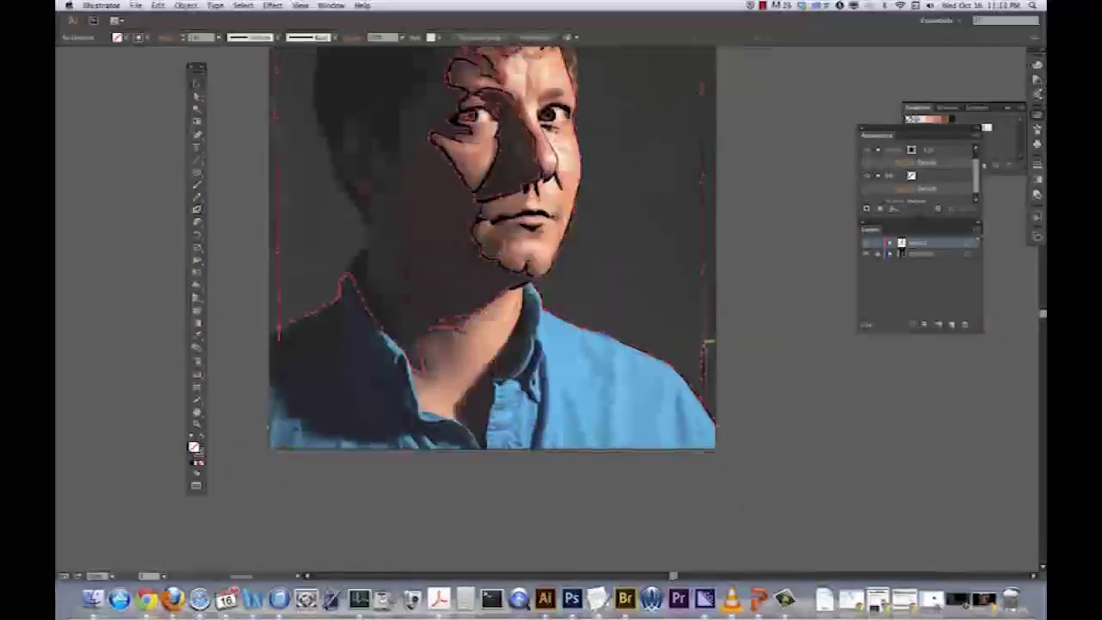
{"action": "double_click", "coordinate": [704, 366]}
{"action": "left_click", "coordinate": [703, 366]}
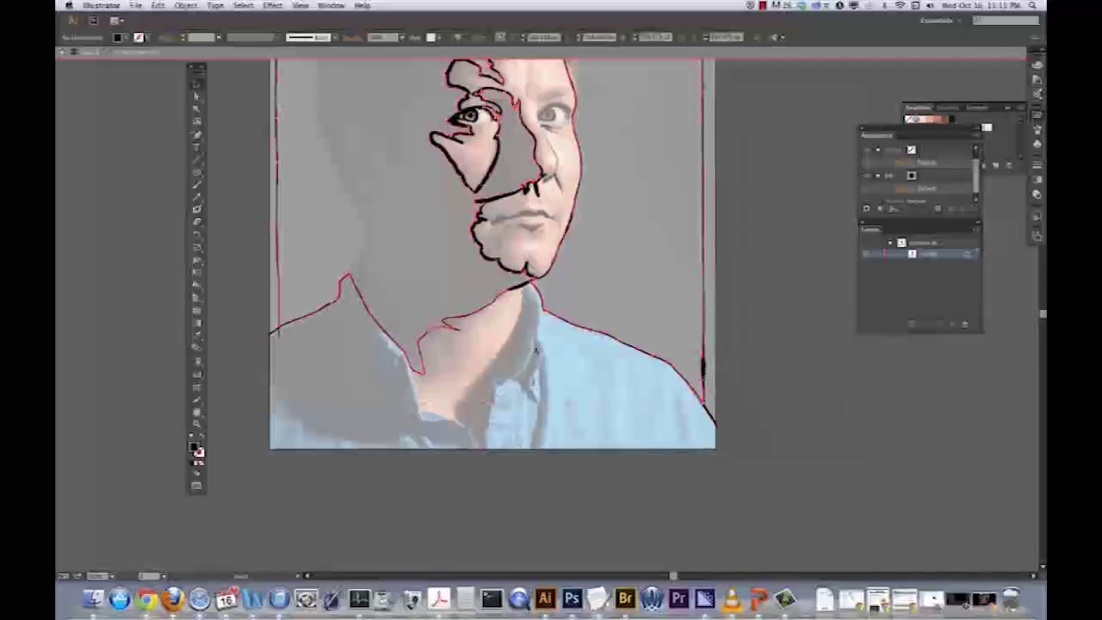
{"action": "scroll", "coordinate": [603, 431], "scroll_direction": "up", "scroll_amount": 3}
{"action": "key", "text": "super+y"}
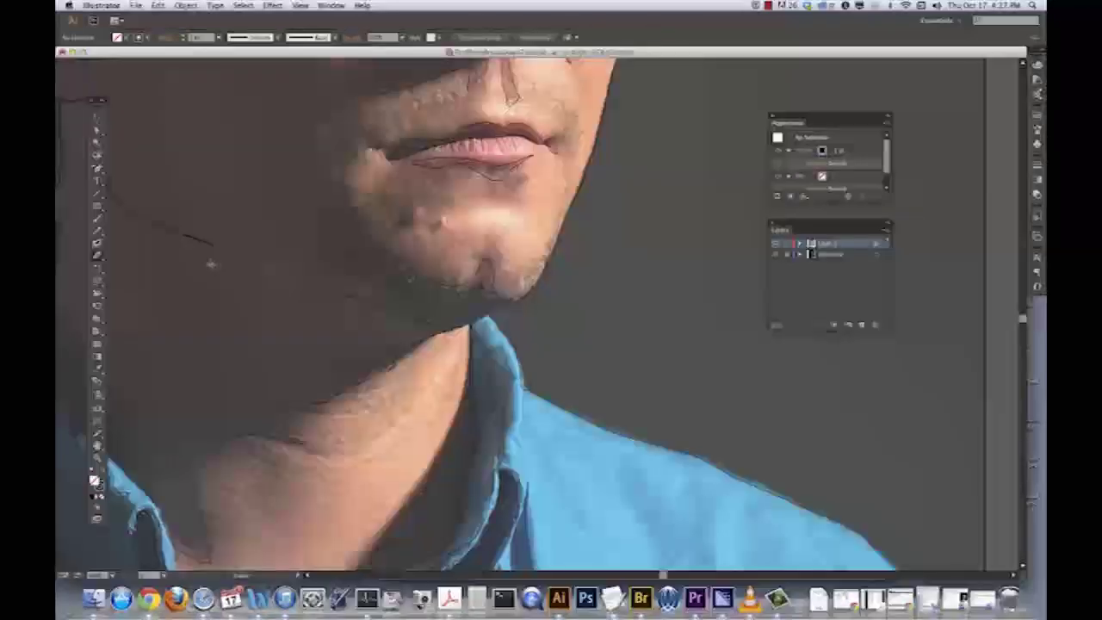
- Draw shadow strokes under the jaw and along the parting of the lips with the Blob Brush
{"action": "key", "text": "shift+b"}
{"action": "left_click_drag", "start_coordinate": [429, 330], "coordinate": [301, 267]}
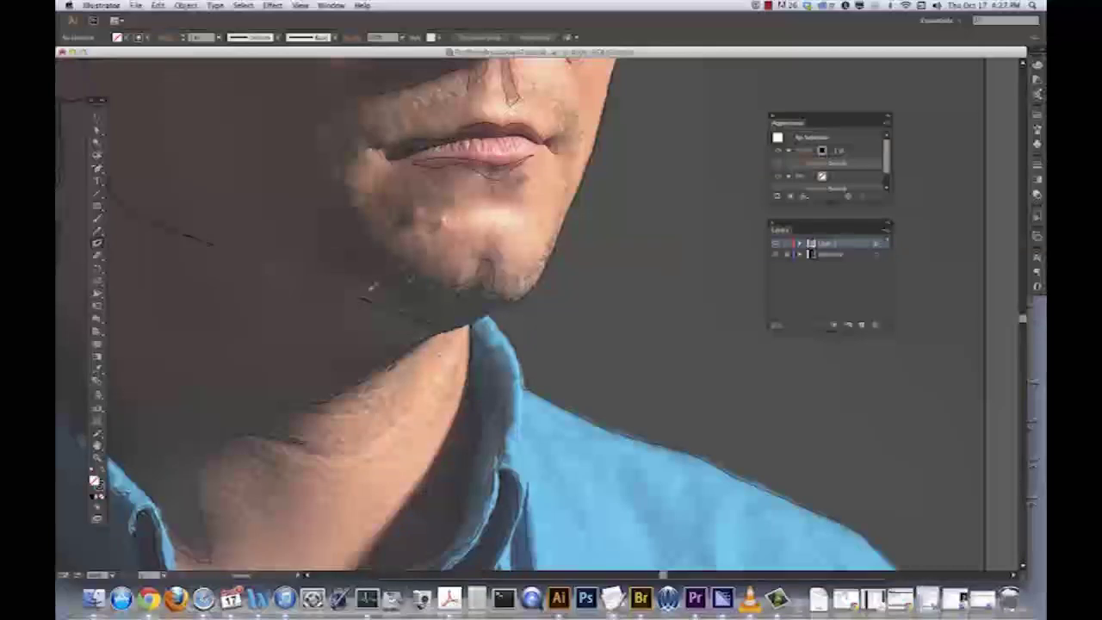
{"action": "key", "text": "super+equal"}
{"action": "key", "text": "super+equal"}
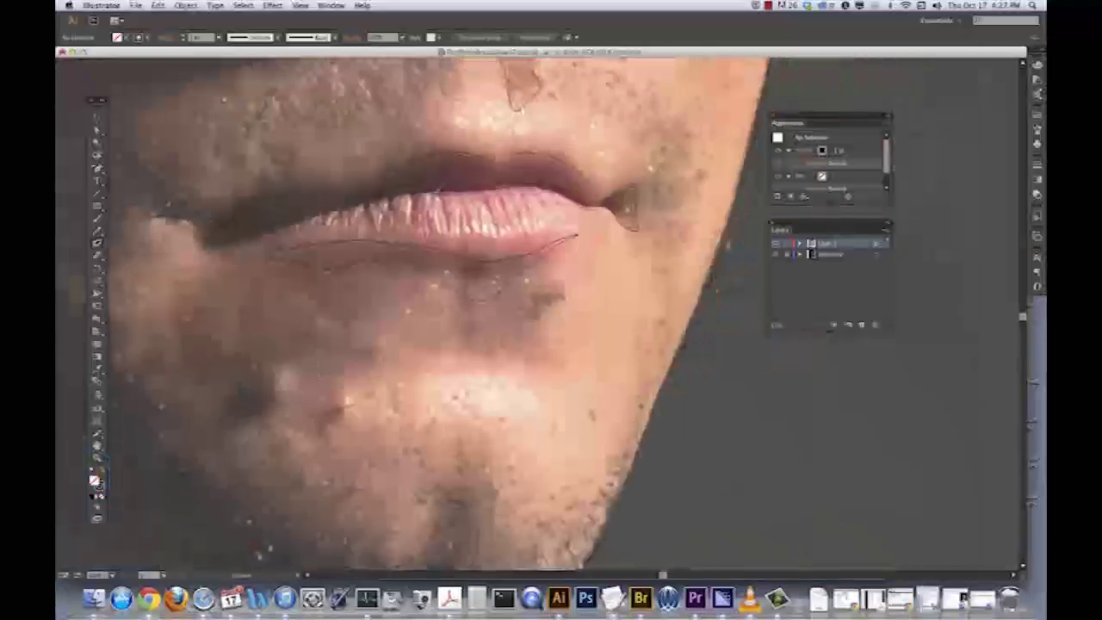
{"action": "mouse_move", "coordinate": [437, 188]}
{"action": "left_mouse_down"}
{"action": "mouse_move", "coordinate": [529, 185]}
{"action": "mouse_move", "coordinate": [572, 198]}
{"action": "left_mouse_up"}
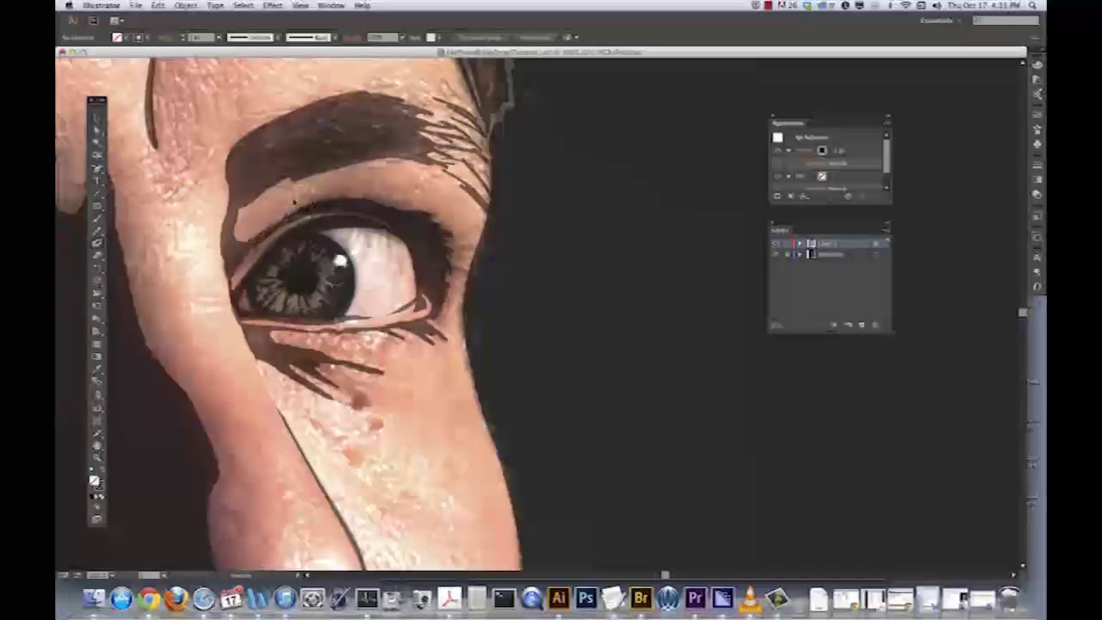
- Select all the artwork to examine the traced paths around the lit eye and brow
{"action": "key", "text": "super+a"}
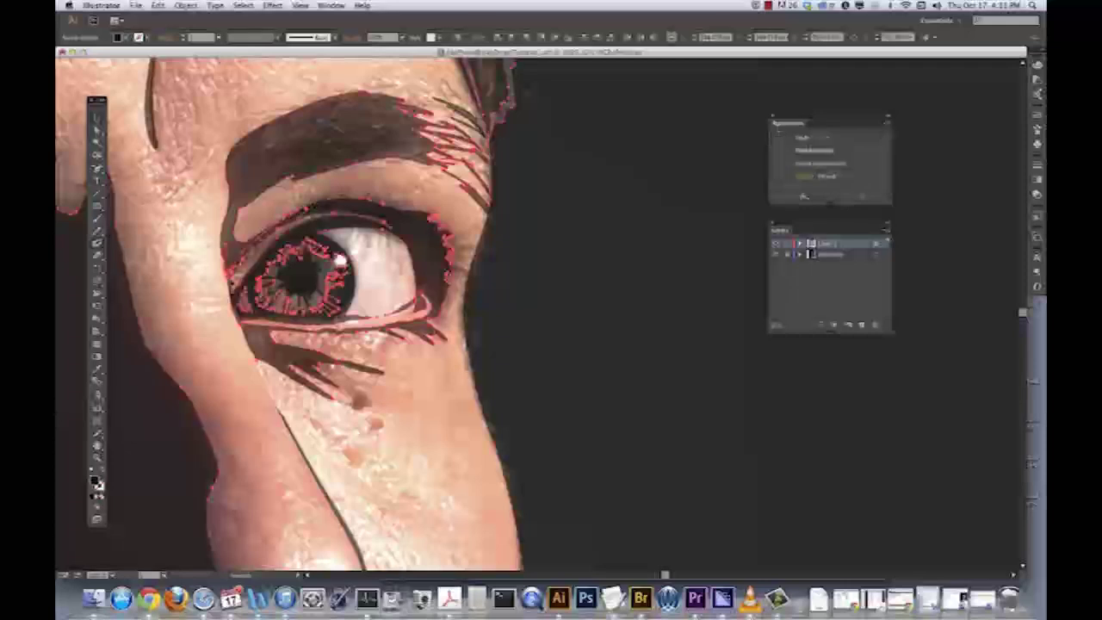
{"action": "left_click", "coordinate": [97, 319]}
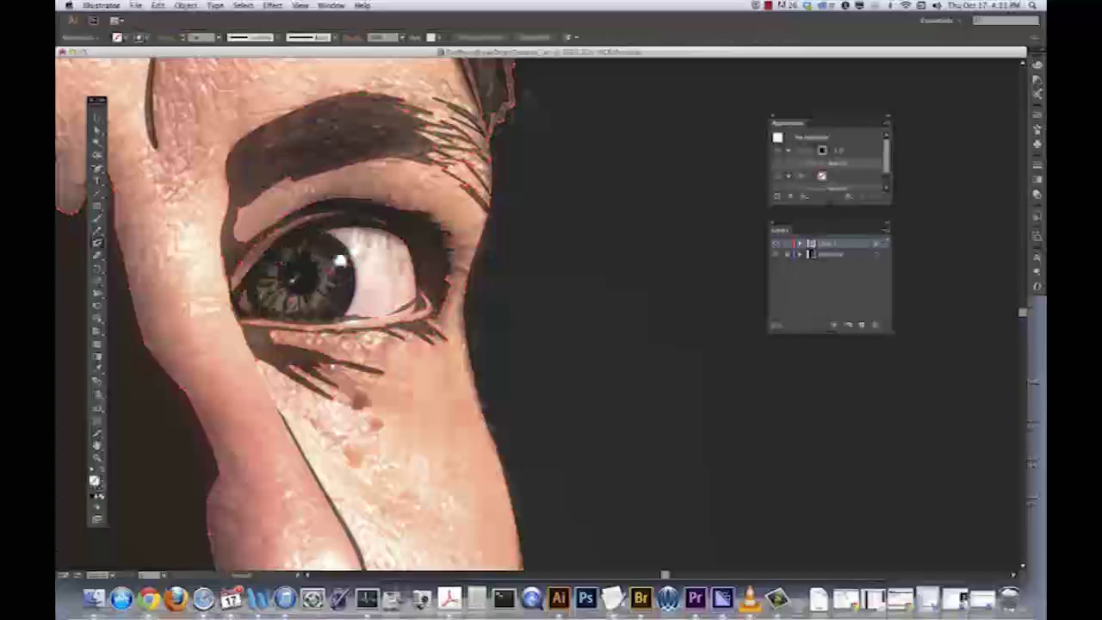
{"action": "key", "text": "super+0"}
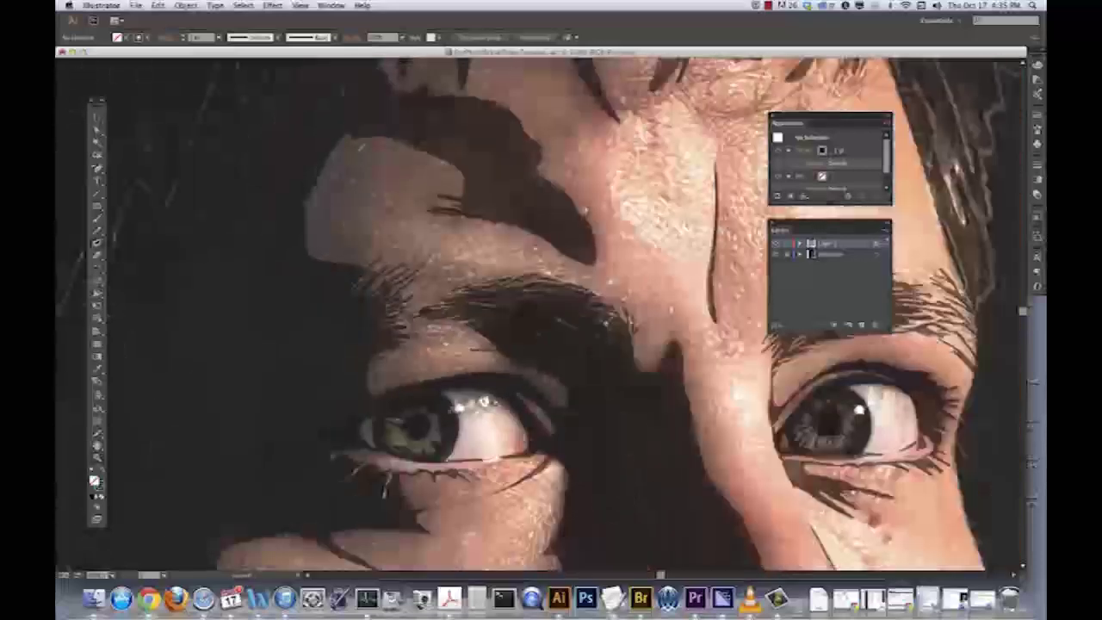
- Draw fine hairs in the eyebrow on the shadowed side and refine the forehead shadow above it
{"action": "left_click_drag", "start_coordinate": [411, 291], "coordinate": [467, 268]}
{"action": "mouse_move", "coordinate": [401, 288]}
{"action": "left_mouse_down"}
{"action": "mouse_move", "coordinate": [453, 264]}
{"action": "mouse_move", "coordinate": [418, 256]}
{"action": "left_mouse_up"}
{"action": "mouse_move", "coordinate": [403, 339]}
{"action": "left_mouse_down"}
{"action": "mouse_move", "coordinate": [459, 318]}
{"action": "mouse_move", "coordinate": [467, 328]}
{"action": "left_mouse_up"}
{"action": "left_click_drag", "start_coordinate": [398, 319], "coordinate": [451, 293]}
{"action": "mouse_move", "coordinate": [402, 312]}
{"action": "left_mouse_down"}
{"action": "mouse_move", "coordinate": [452, 288]}
{"action": "mouse_move", "coordinate": [338, 263]}
{"action": "left_mouse_up"}
{"action": "mouse_move", "coordinate": [416, 146]}
{"action": "left_mouse_down"}
{"action": "mouse_move", "coordinate": [358, 141]}
{"action": "mouse_move", "coordinate": [315, 182]}
{"action": "left_mouse_up"}
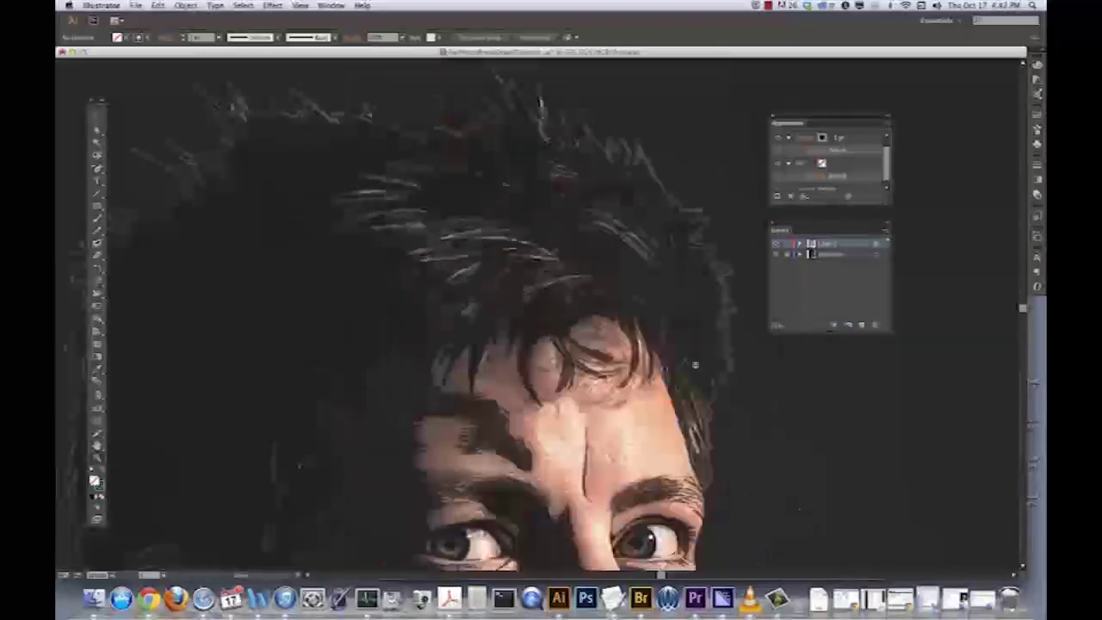
- Draw tapered strands of hair hanging over the forehead along the fringe with the Blob Brush
{"action": "key", "text": "shift+b"}
{"action": "mouse_move", "coordinate": [636, 331]}
{"action": "left_mouse_down"}
{"action": "mouse_move", "coordinate": [644, 390]}
{"action": "mouse_move", "coordinate": [535, 361]}
{"action": "mouse_move", "coordinate": [543, 384]}
{"action": "left_mouse_up"}
{"action": "mouse_move", "coordinate": [582, 318]}
{"action": "left_mouse_down"}
{"action": "mouse_move", "coordinate": [632, 360]}
{"action": "mouse_move", "coordinate": [632, 346]}
{"action": "mouse_move", "coordinate": [618, 347]}
{"action": "left_mouse_up"}
{"action": "left_click_drag", "start_coordinate": [521, 320], "coordinate": [552, 360]}
{"action": "left_click_drag", "start_coordinate": [480, 289], "coordinate": [513, 370]}
{"action": "mouse_move", "coordinate": [484, 340]}
{"action": "left_mouse_down"}
{"action": "mouse_move", "coordinate": [492, 365]}
{"action": "mouse_move", "coordinate": [465, 379]}
{"action": "left_mouse_up"}
{"action": "left_click_drag", "start_coordinate": [434, 358], "coordinate": [448, 377]}
{"action": "left_click_drag", "start_coordinate": [576, 364], "coordinate": [634, 364]}
{"action": "left_click_drag", "start_coordinate": [563, 336], "coordinate": [546, 369]}
{"action": "left_click_drag", "start_coordinate": [648, 332], "coordinate": [666, 393]}
{"action": "left_click_drag", "start_coordinate": [622, 317], "coordinate": [639, 396]}
{"action": "left_click_drag", "start_coordinate": [611, 316], "coordinate": [633, 359]}
{"action": "left_click_drag", "start_coordinate": [560, 371], "coordinate": [604, 403]}
{"action": "left_click_drag", "start_coordinate": [576, 322], "coordinate": [591, 341]}
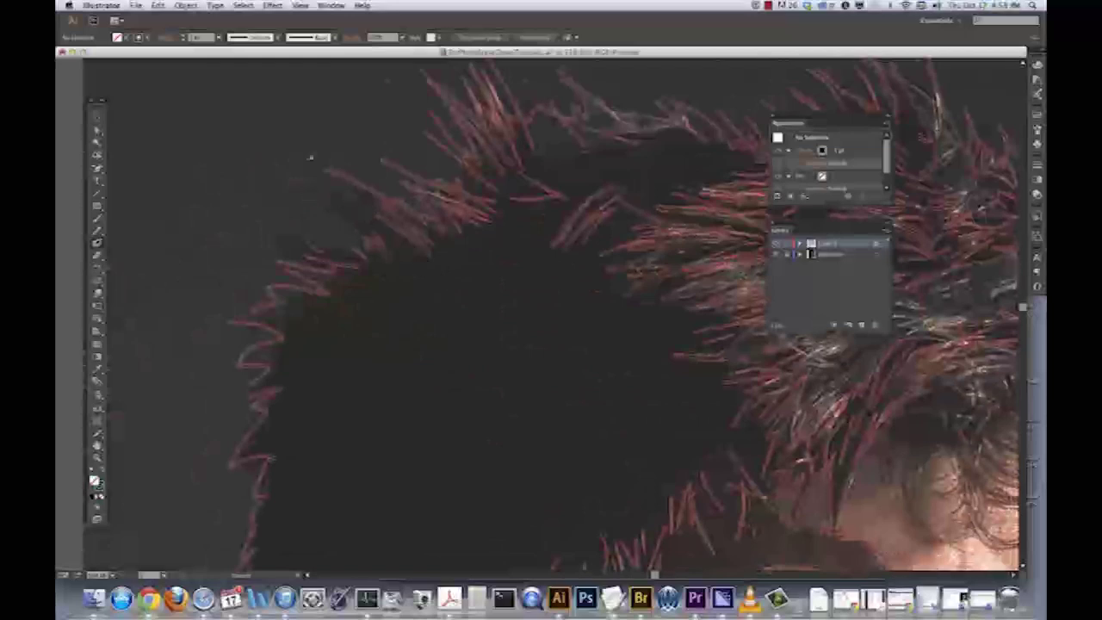
- Carve wispy strands out of the black along the outer edge of the hair on the shadowed side with the Eraser
{"action": "left_click_drag", "start_coordinate": [372, 263], "coordinate": [314, 231]}
{"action": "left_click_drag", "start_coordinate": [332, 301], "coordinate": [258, 283]}
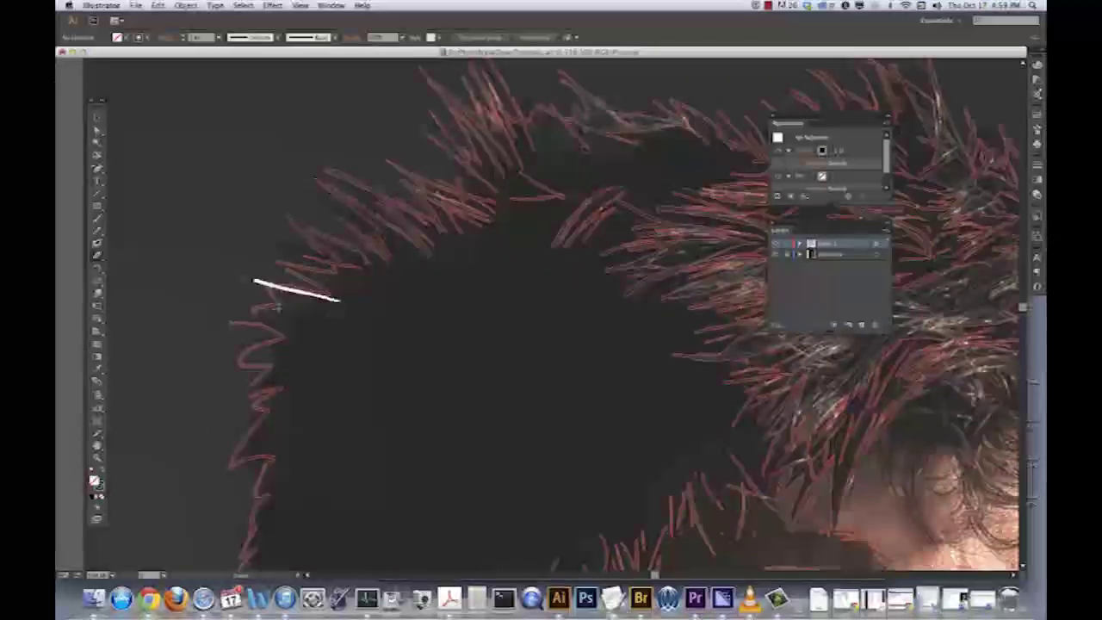
{"action": "left_click_drag", "start_coordinate": [308, 330], "coordinate": [233, 341]}
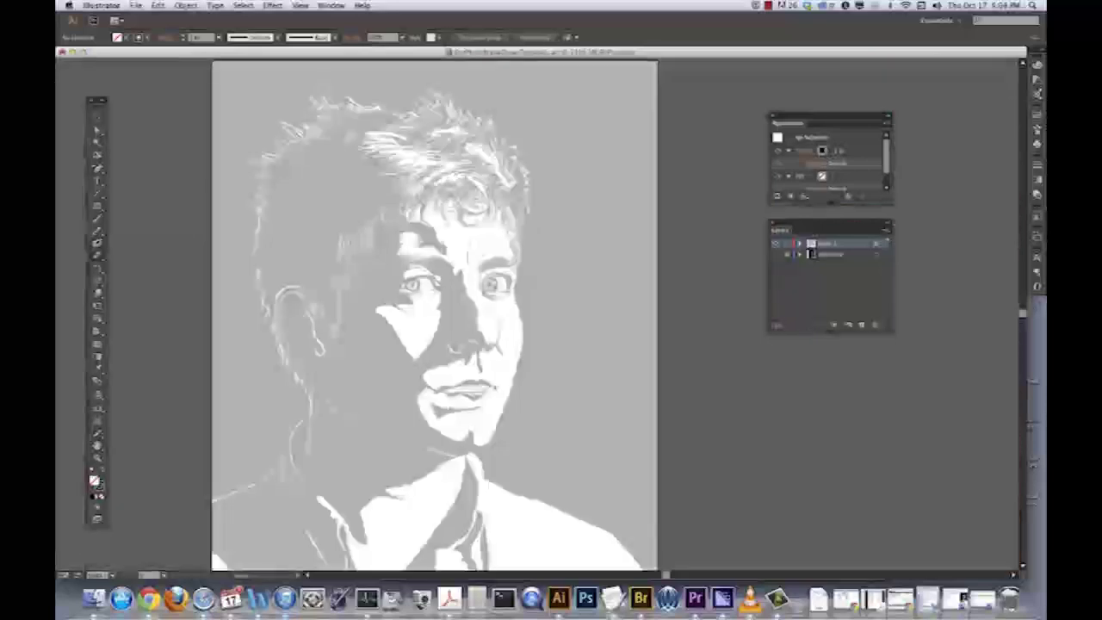
- Adjust the size variation in the Eraser options and carve a strand into the hair above the forehead
{"action": "double_click", "coordinate": [97, 255]}
{"action": "left_click", "coordinate": [675, 302]}
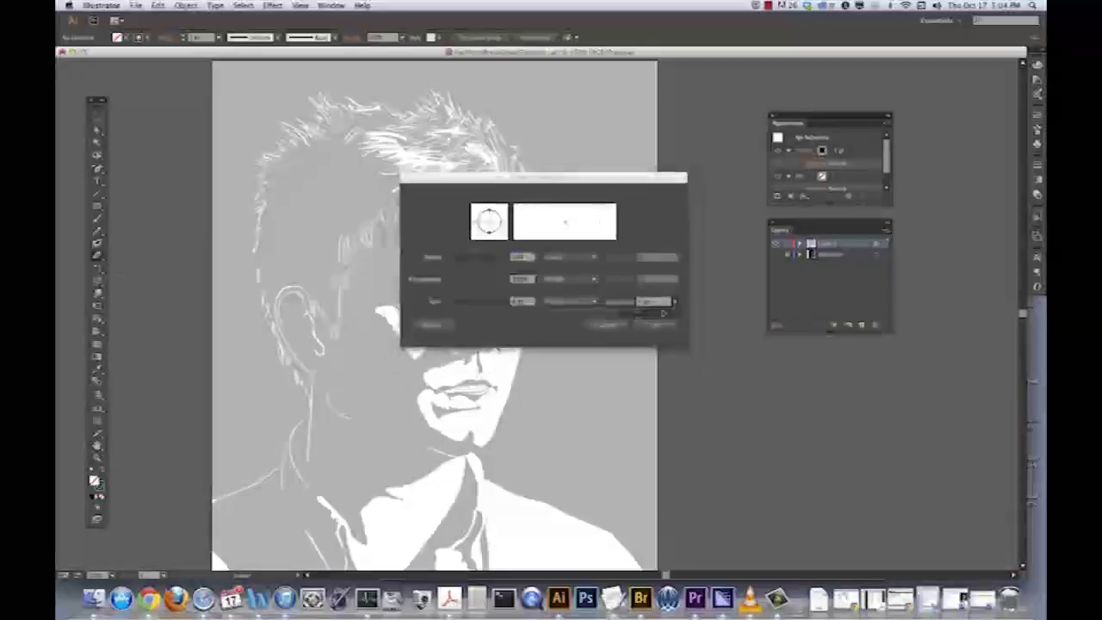
{"action": "left_click", "coordinate": [658, 325]}
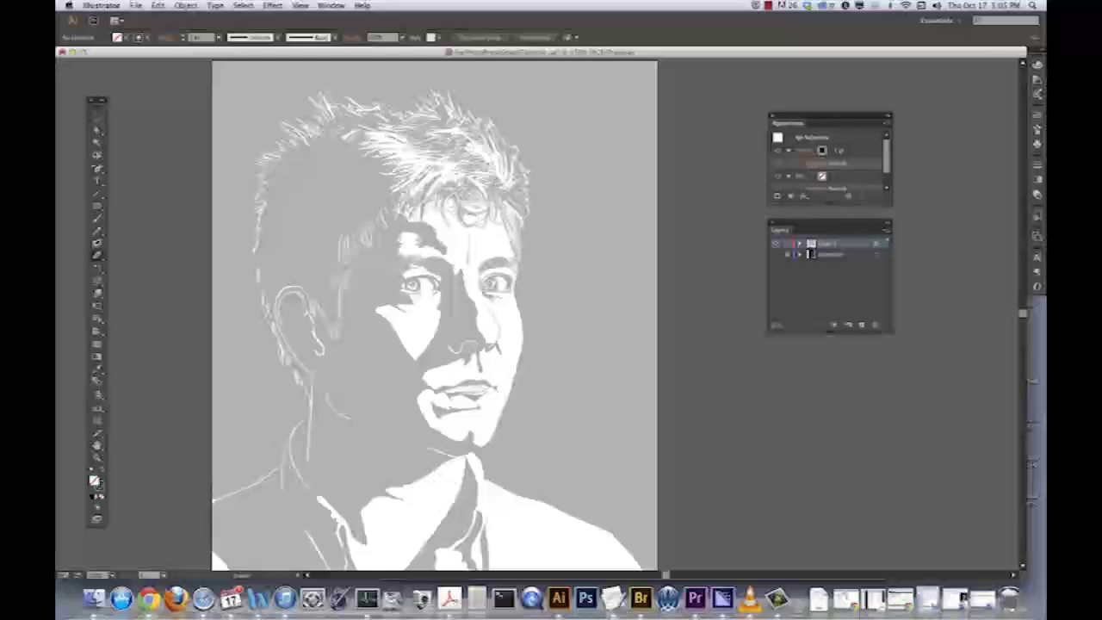
{"action": "left_click_drag", "start_coordinate": [394, 177], "coordinate": [412, 156]}
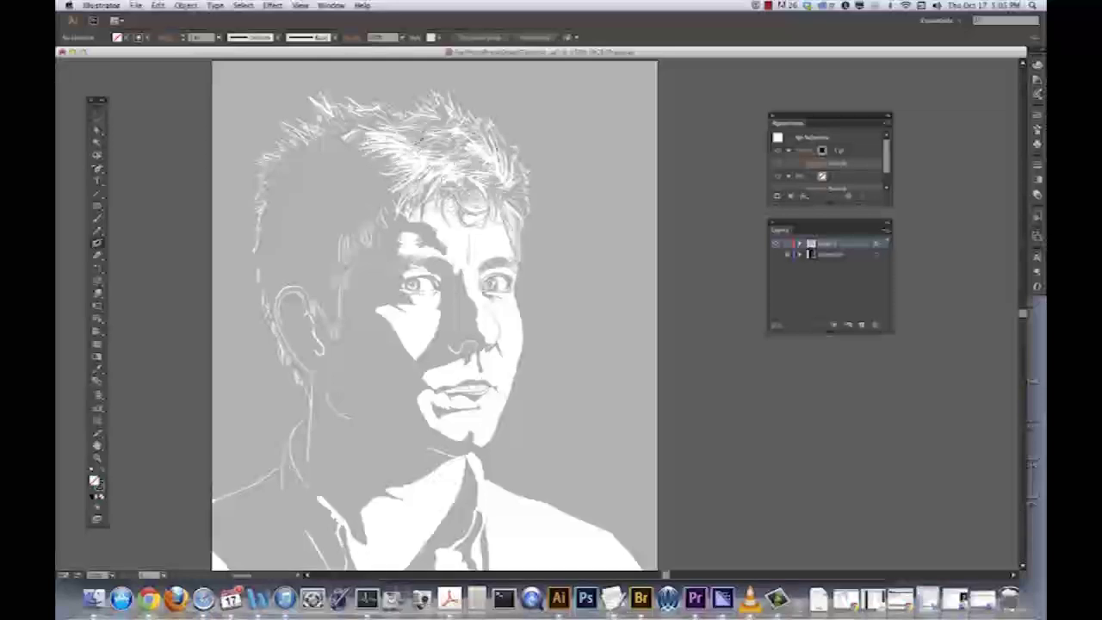
- Target the traced artwork layer, set it to full opacity, and deselect everything
{"action": "key", "text": "v"}
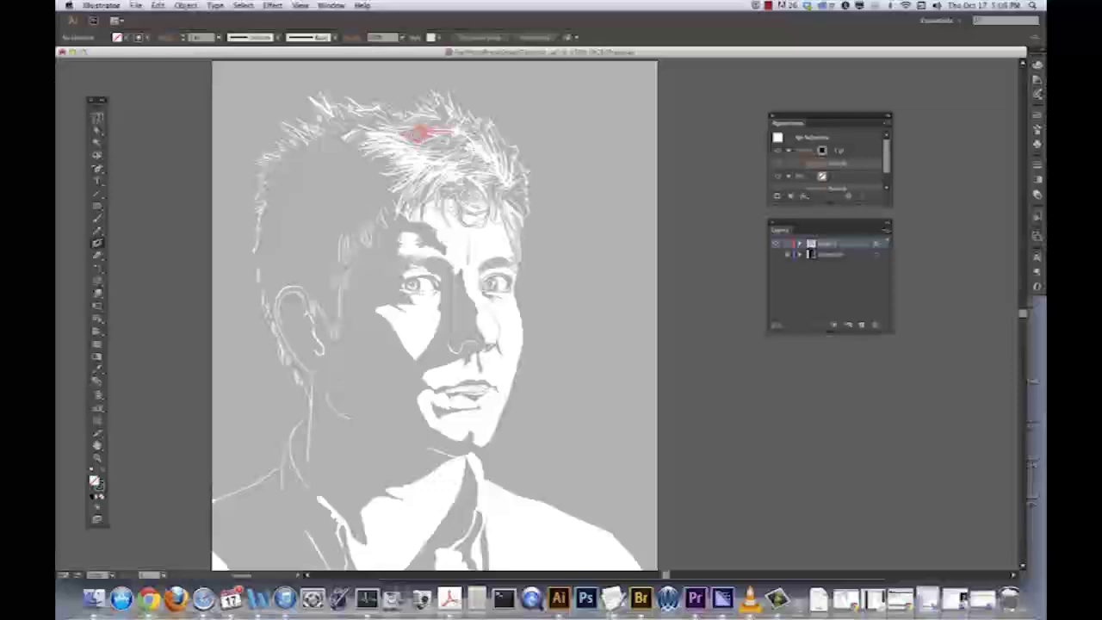
{"action": "left_click", "coordinate": [877, 244]}
{"action": "left_click", "coordinate": [351, 38]}
{"action": "left_click", "coordinate": [360, 162]}
{"action": "left_click", "coordinate": [139, 198]}
{"action": "key", "text": "super+0"}
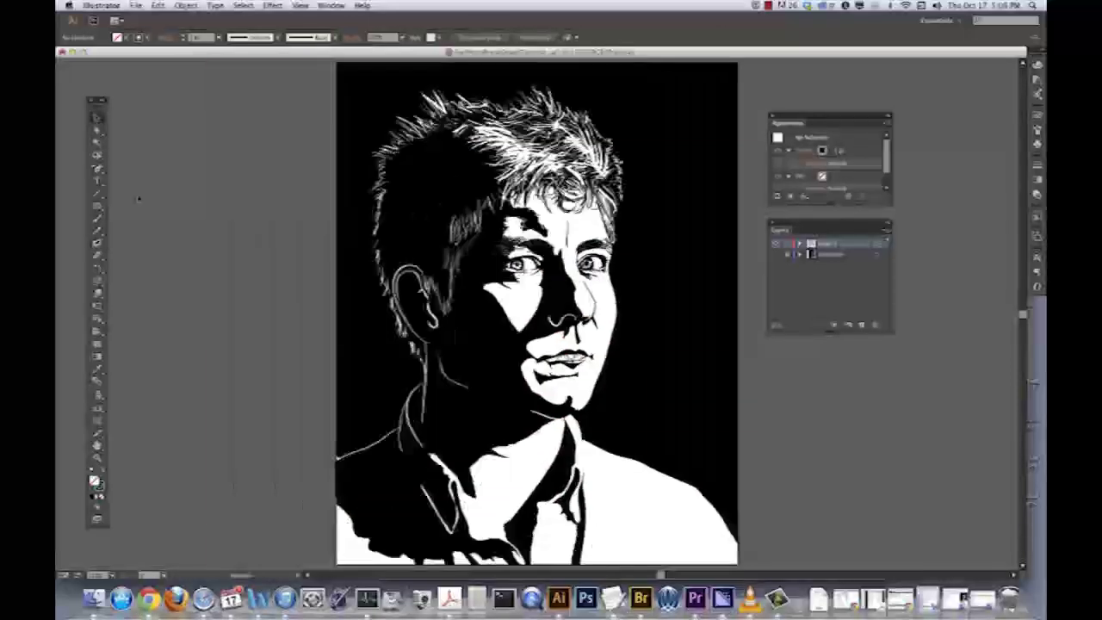
- Display the black-and-white portrait in full-screen mode with all panels hidden
{"action": "key", "text": "f"}
{"action": "key", "text": "f"}
{"action": "key", "text": "Tab"}
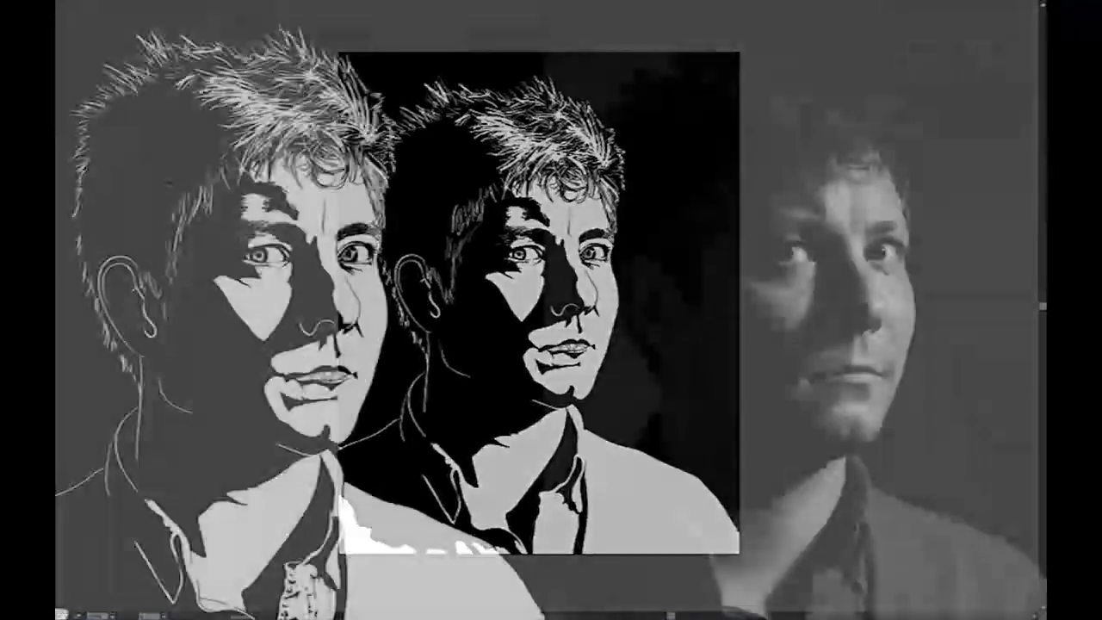